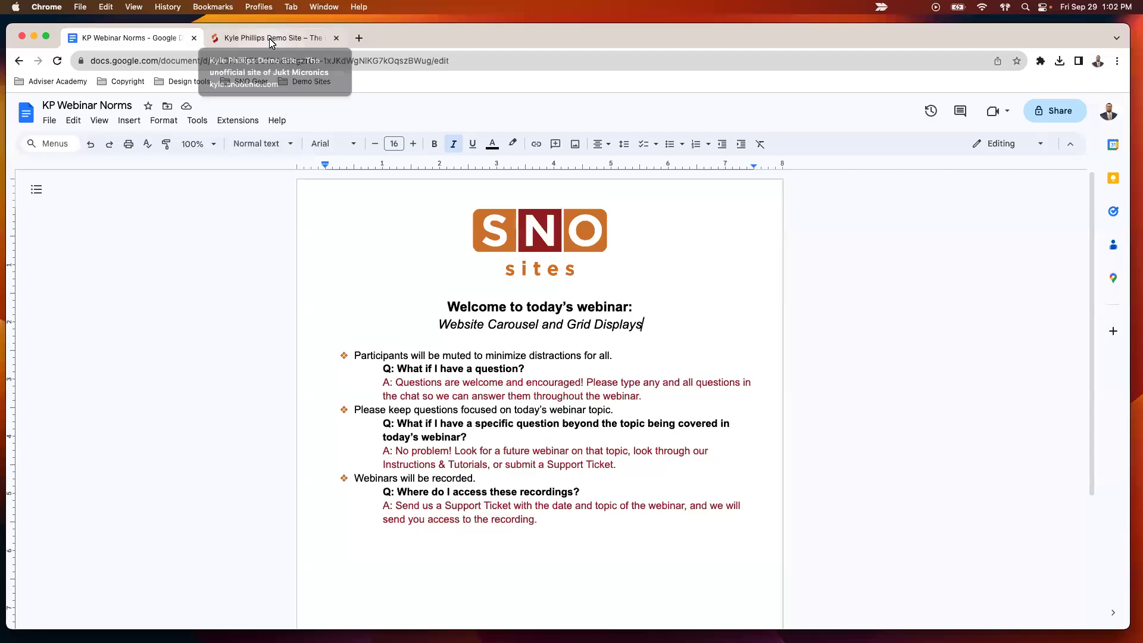
Switch to the demo site's tab and scroll through its homepage story grid and carousels, then back to the top
left_click(271, 40)
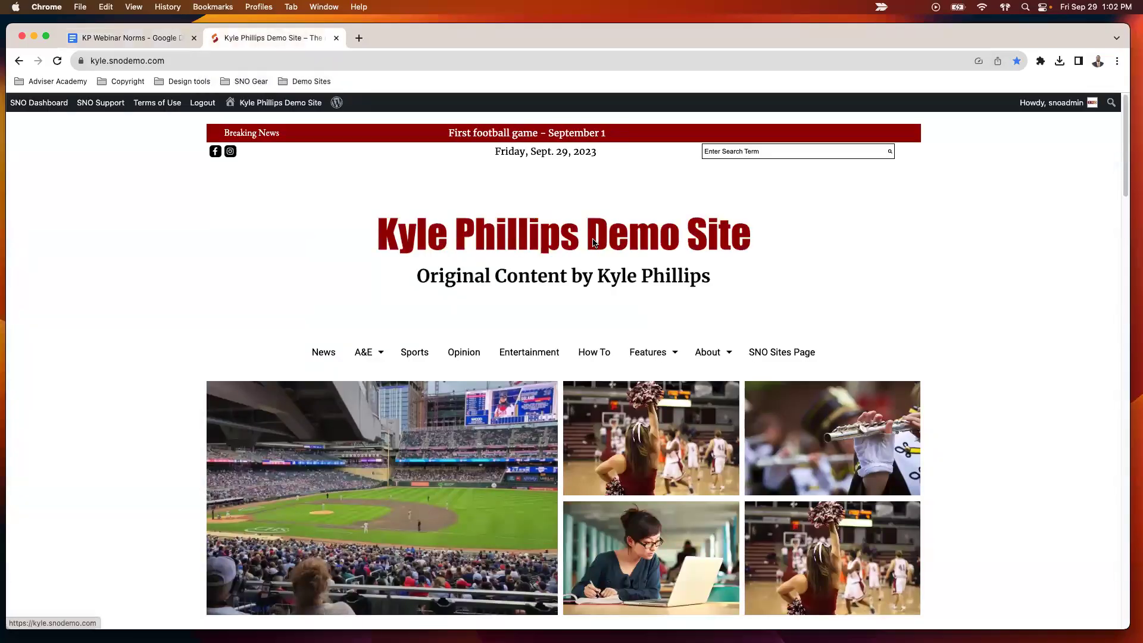
scroll(575, 223, "down", 1)
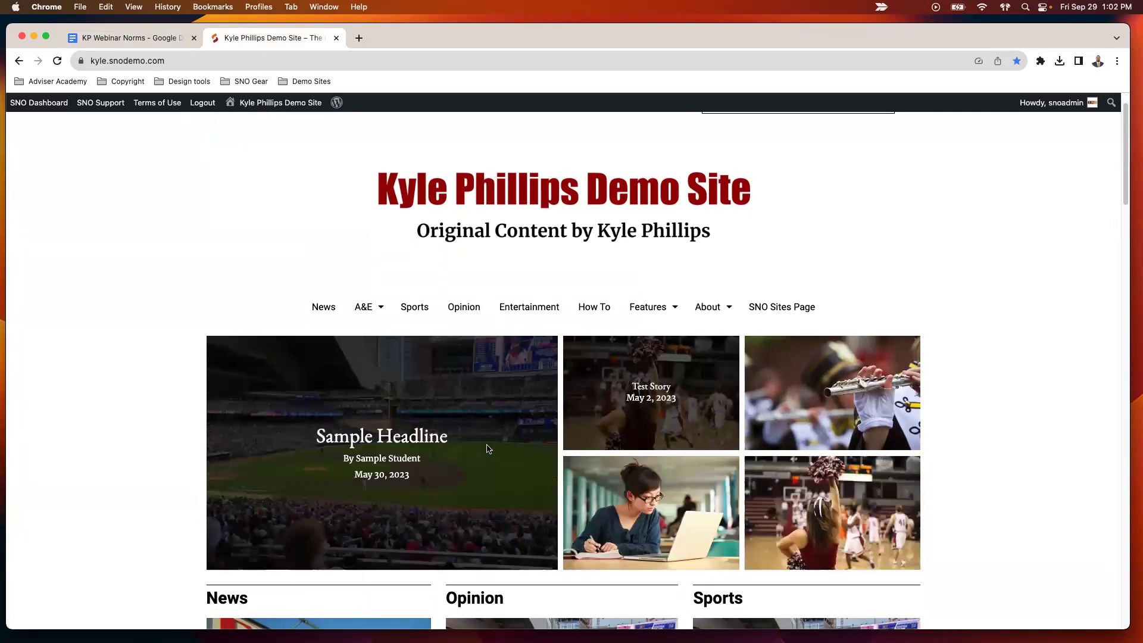
scroll(837, 389, "down", 20)
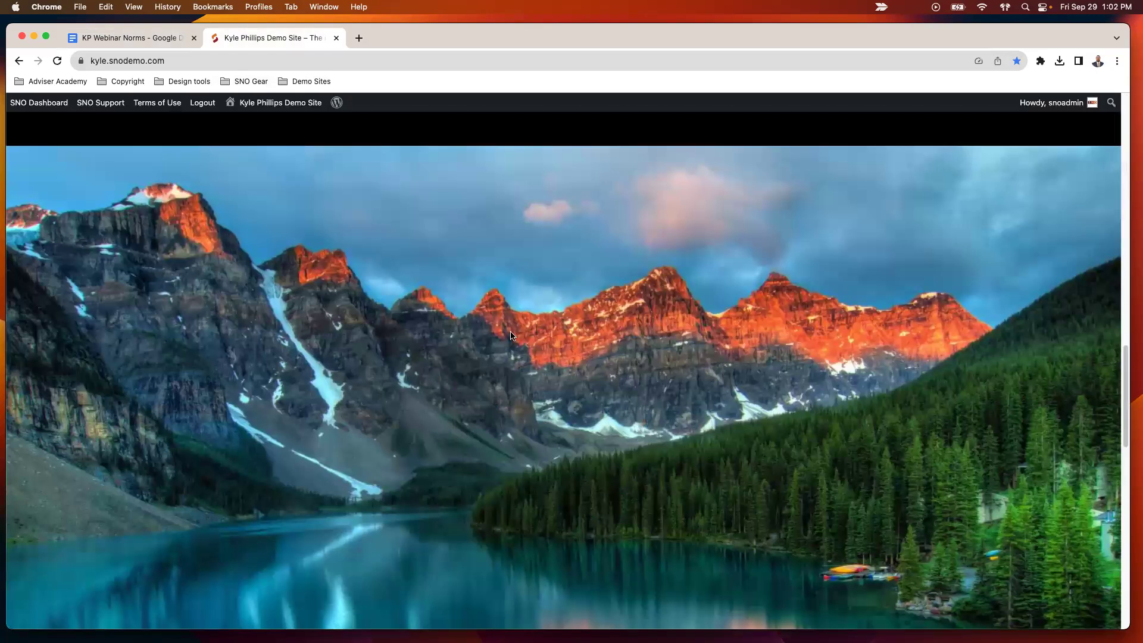
scroll(502, 331, "up", 2)
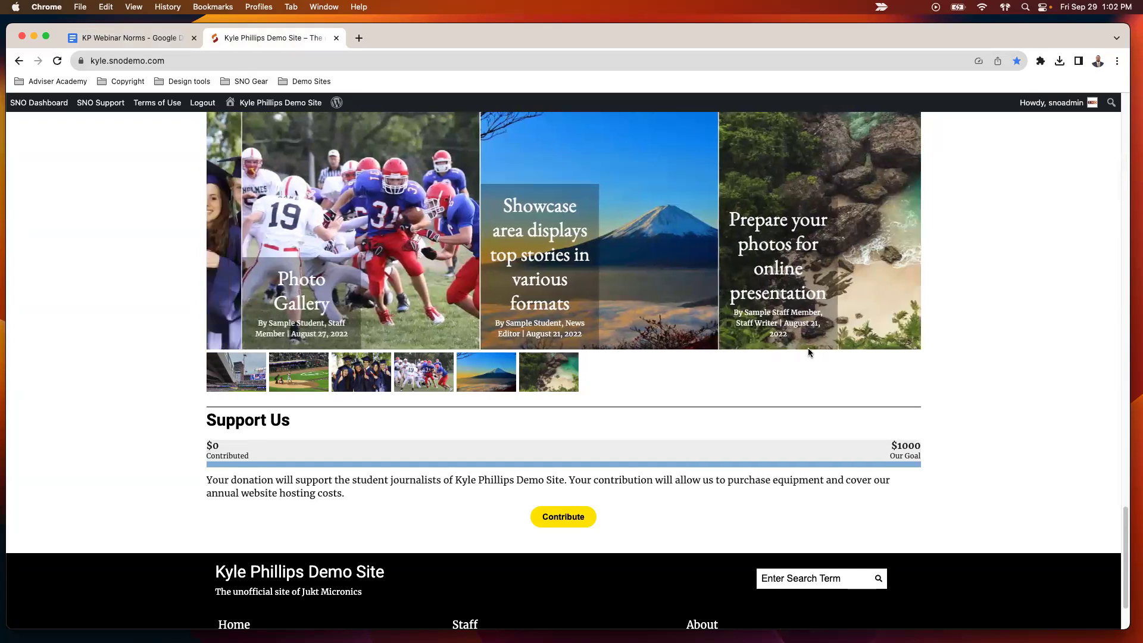
scroll(873, 334, "up", 10)
scroll(873, 334, "up", 15)
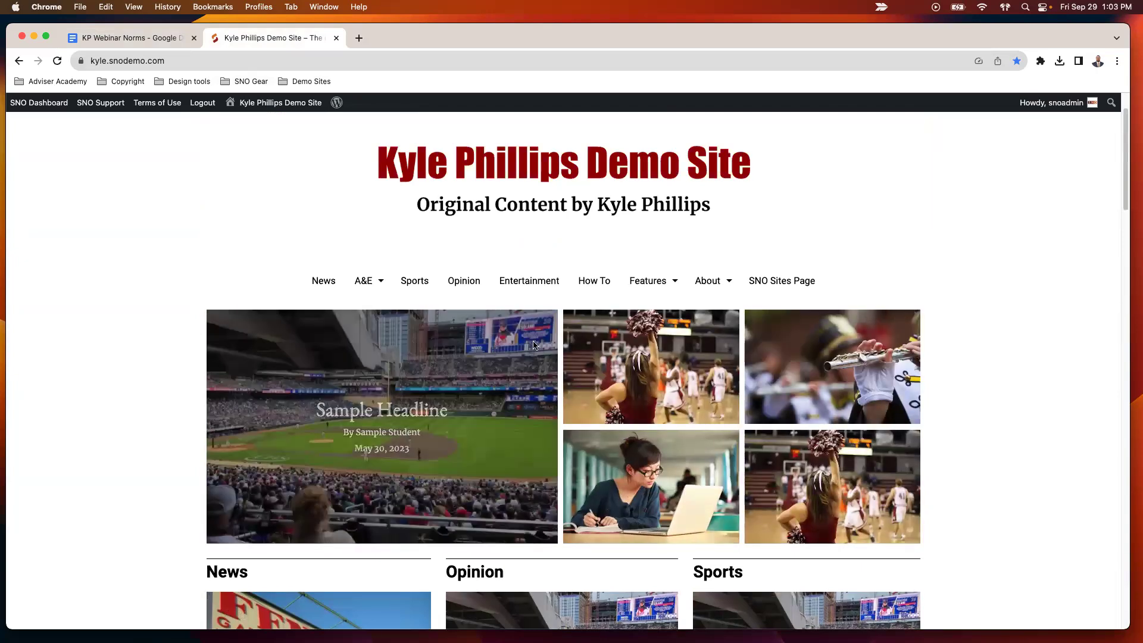
Go to the site's Design Options through the SNO Dashboard menu in the admin bar
mouse_move(54, 108)
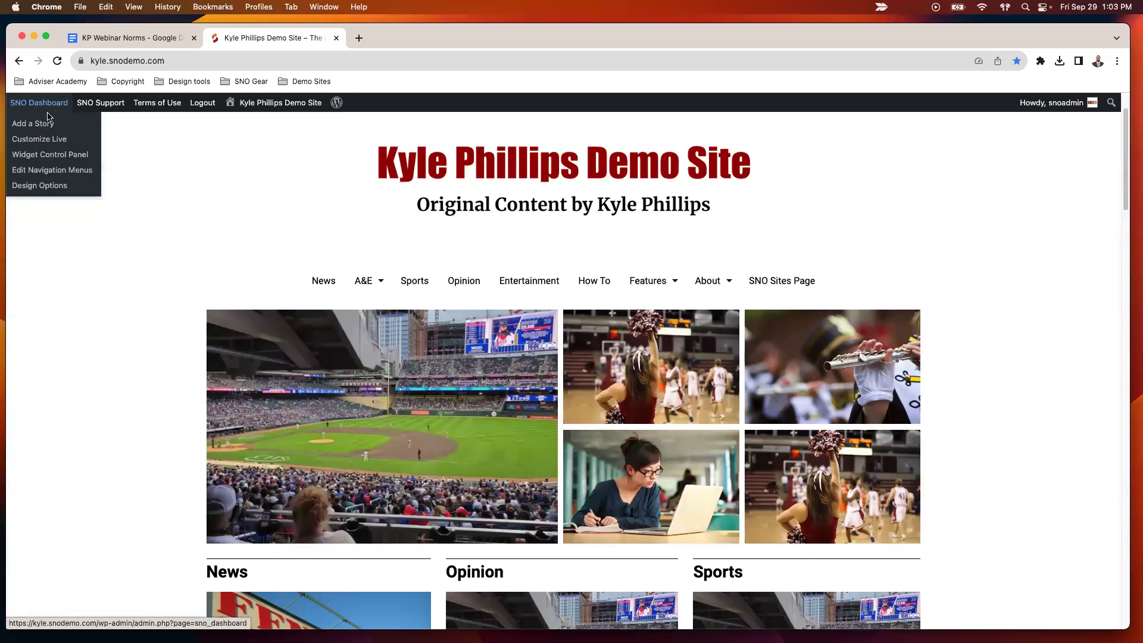
left_click(41, 107)
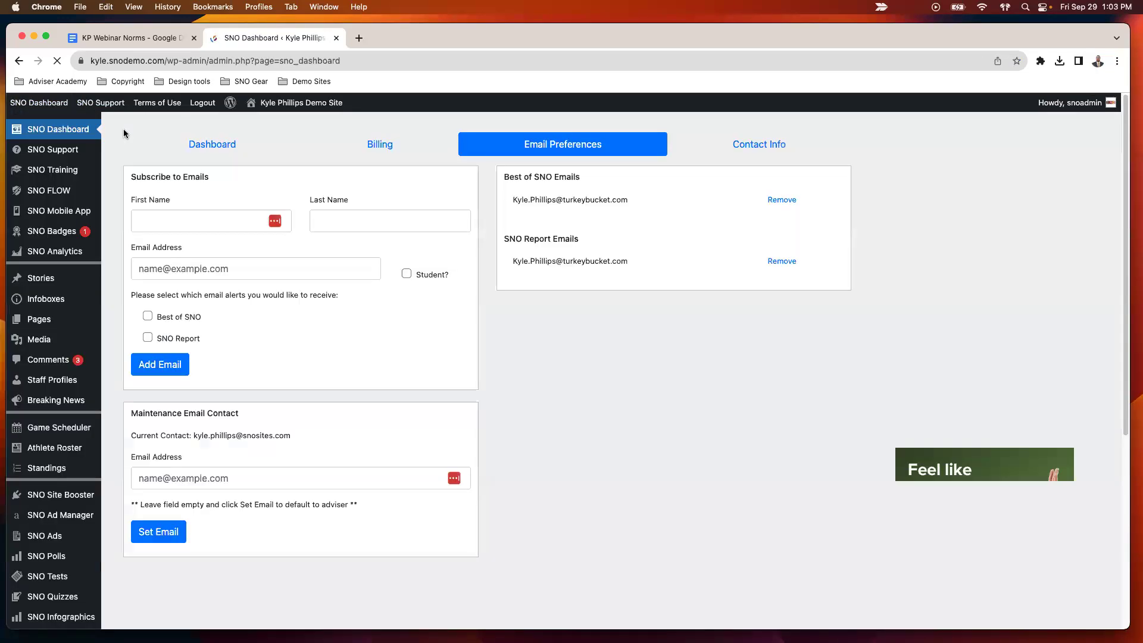
mouse_move(39, 104)
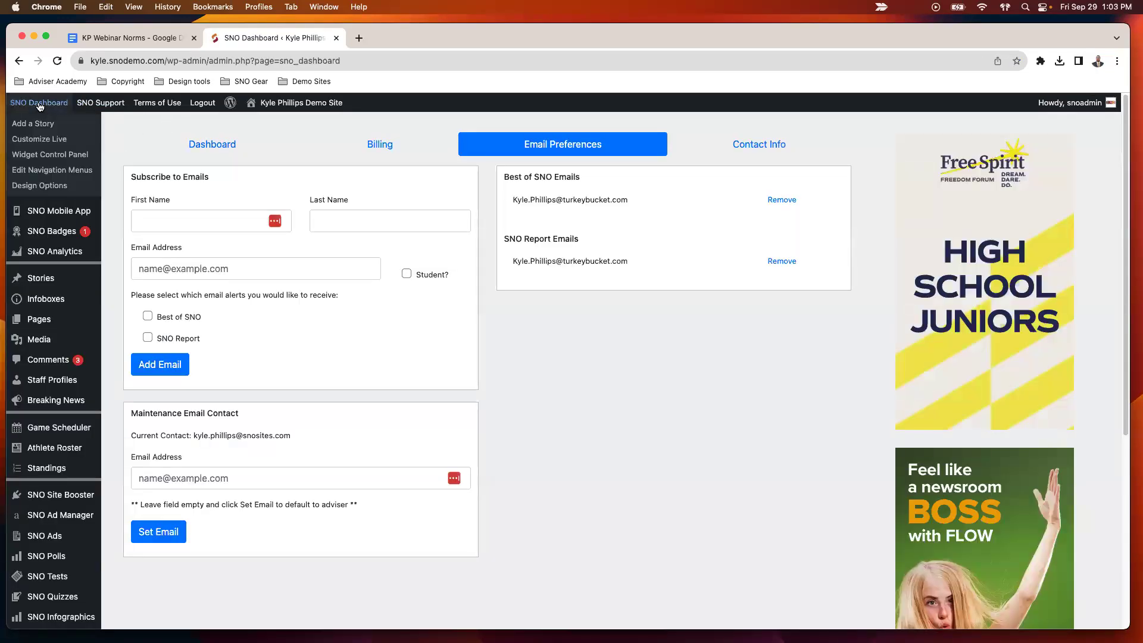
left_click(47, 186)
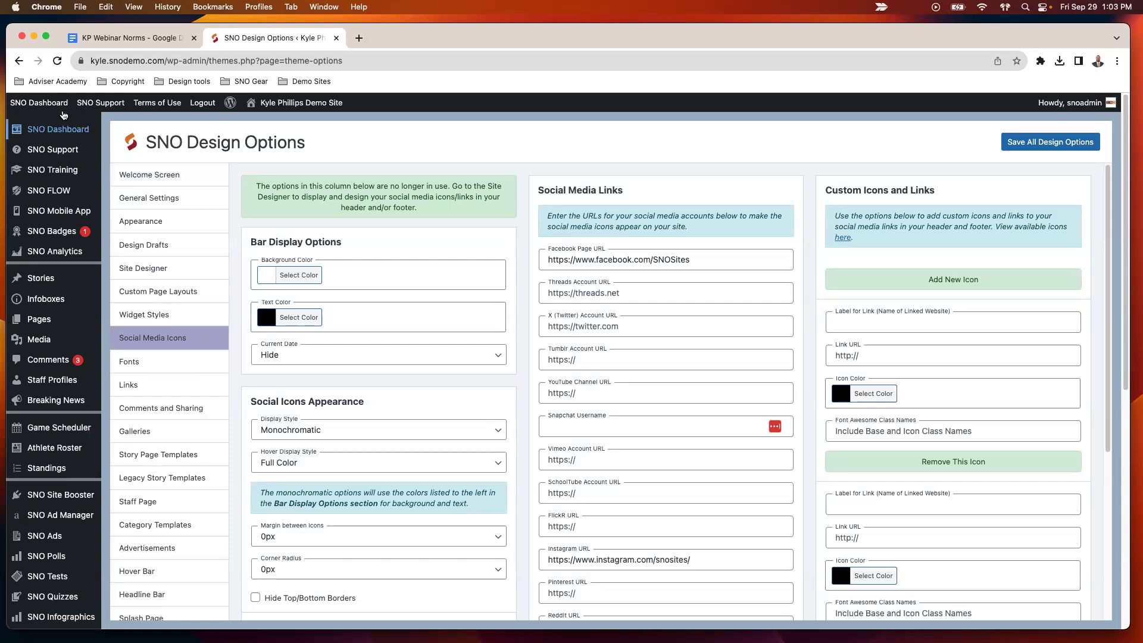
mouse_move(48, 107)
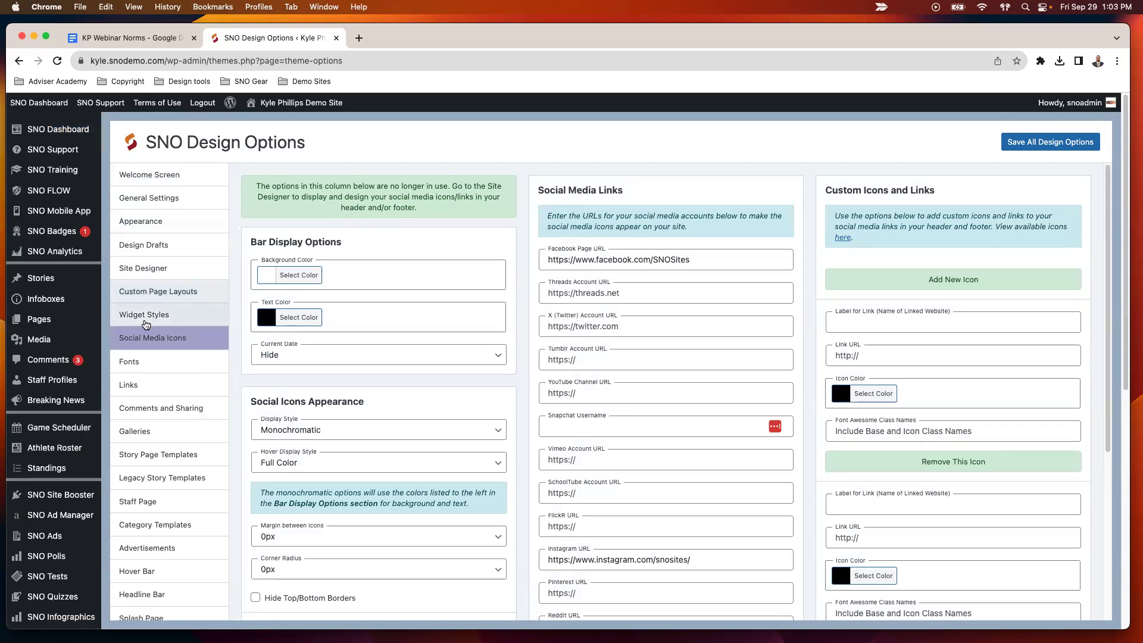
Open Site Designer and scroll through the Homepage Widget Areas rows, ending back at Home Top Wide
left_click(156, 271)
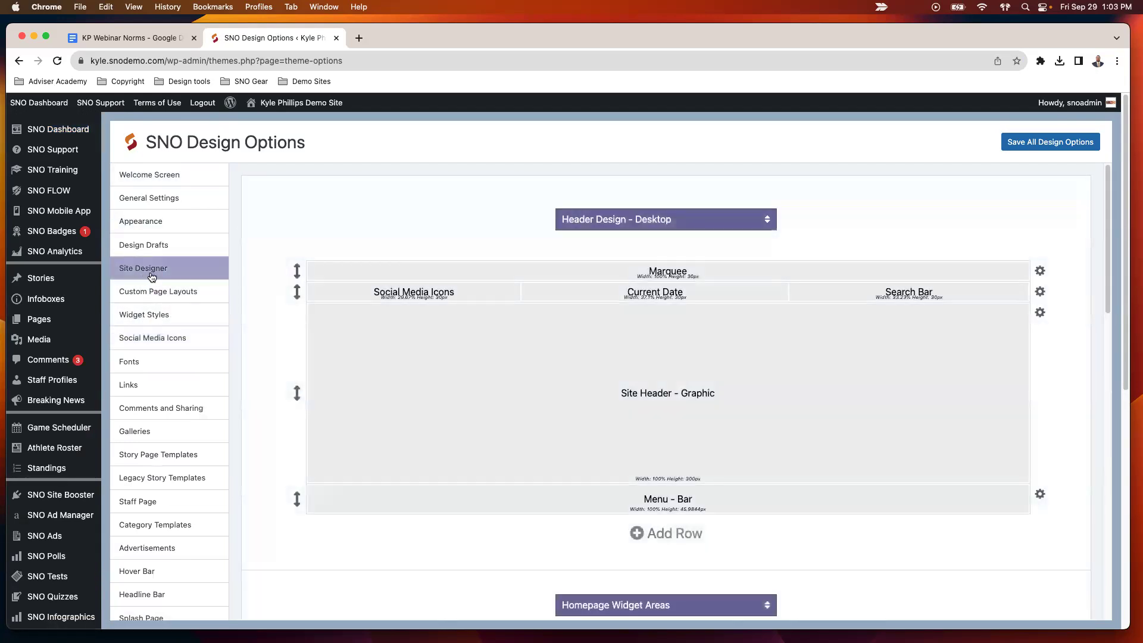
scroll(374, 213, "down", 5)
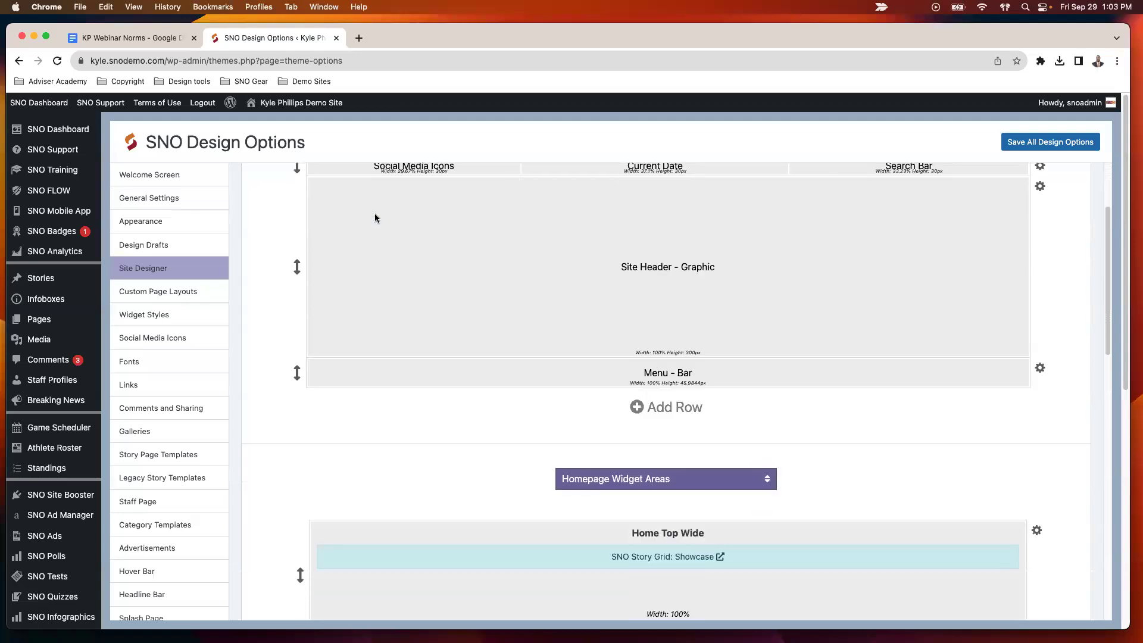
scroll(421, 225, "down", 2)
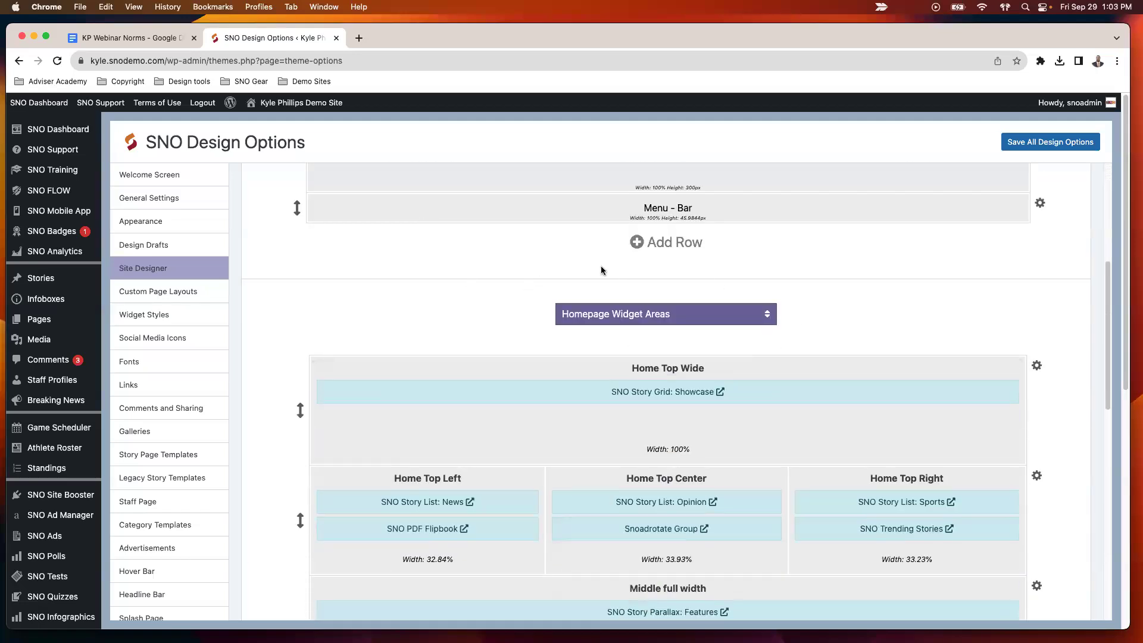
scroll(687, 299, "down", 3)
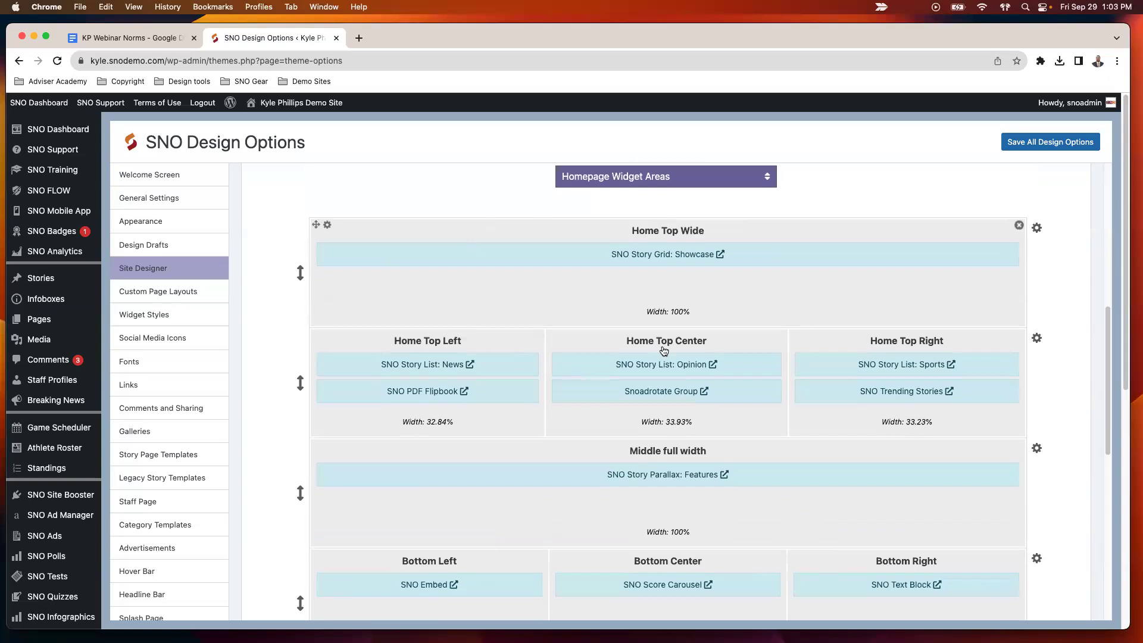
scroll(955, 392, "down", 1)
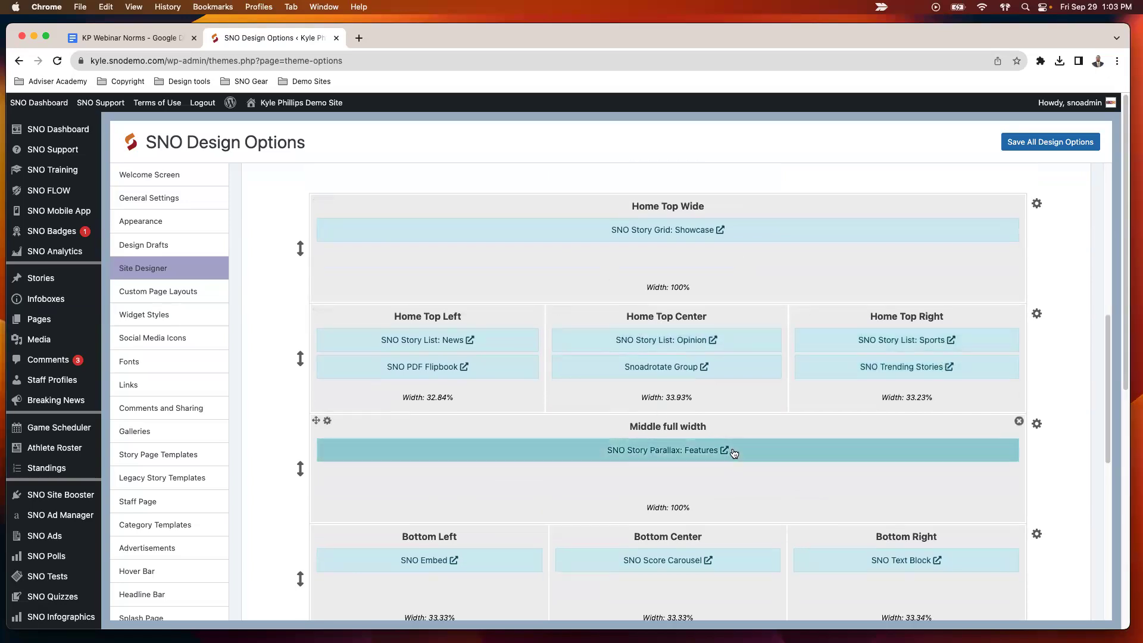
scroll(622, 384, "down", 2)
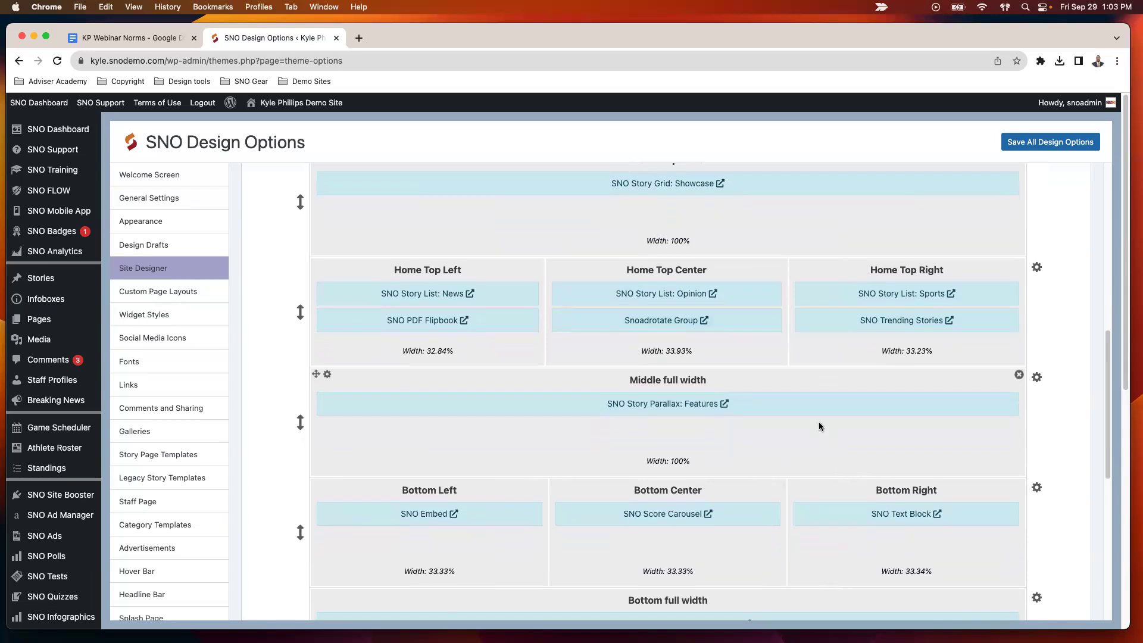
scroll(811, 400, "down", 1)
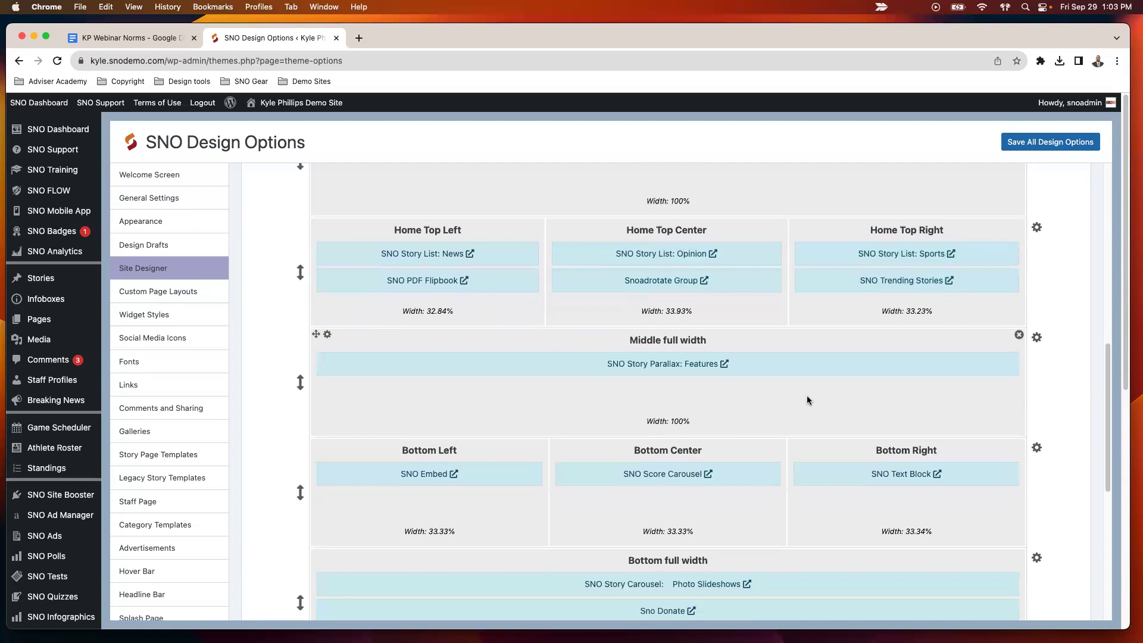
scroll(806, 395, "down", 2)
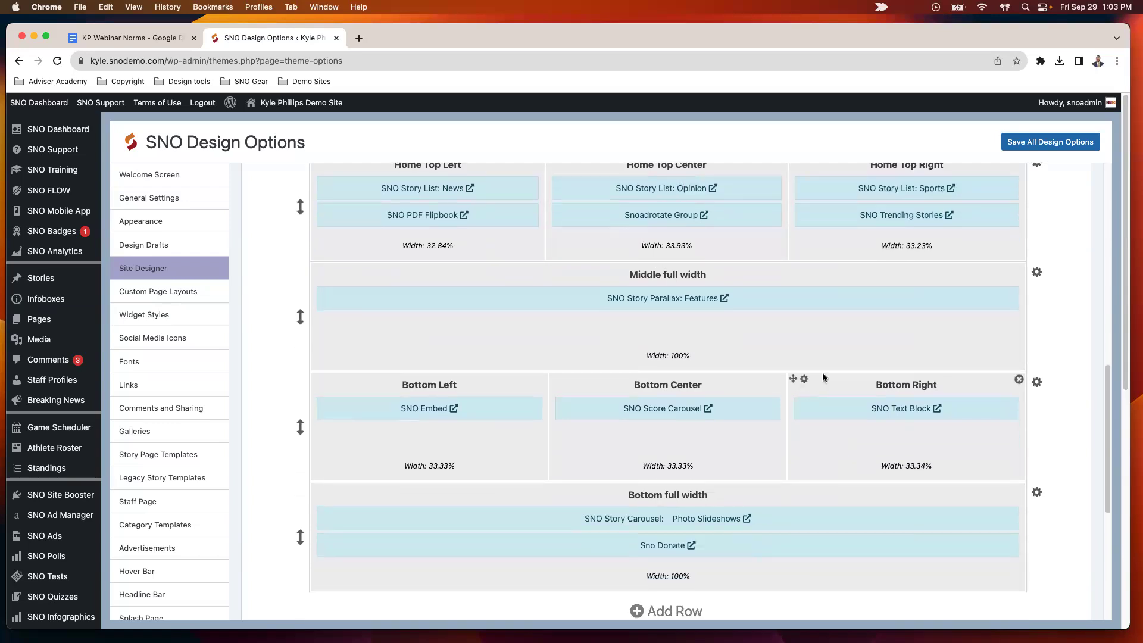
scroll(822, 373, "up", 6)
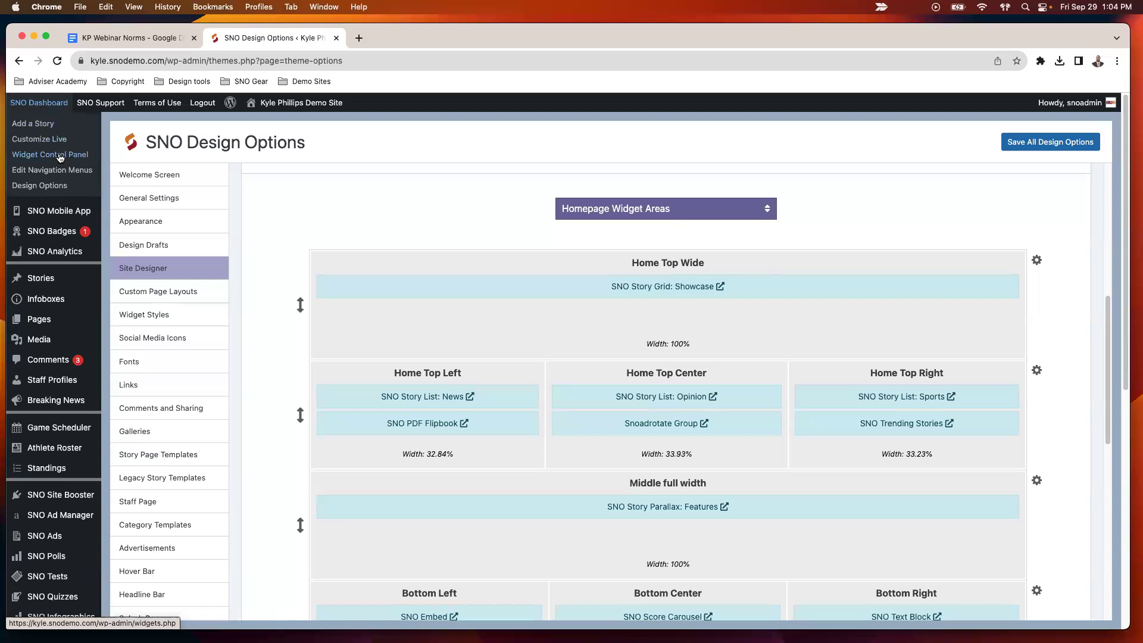
Duplicate the Design Options tab and load the site's front page in the copy
right_click(249, 36)
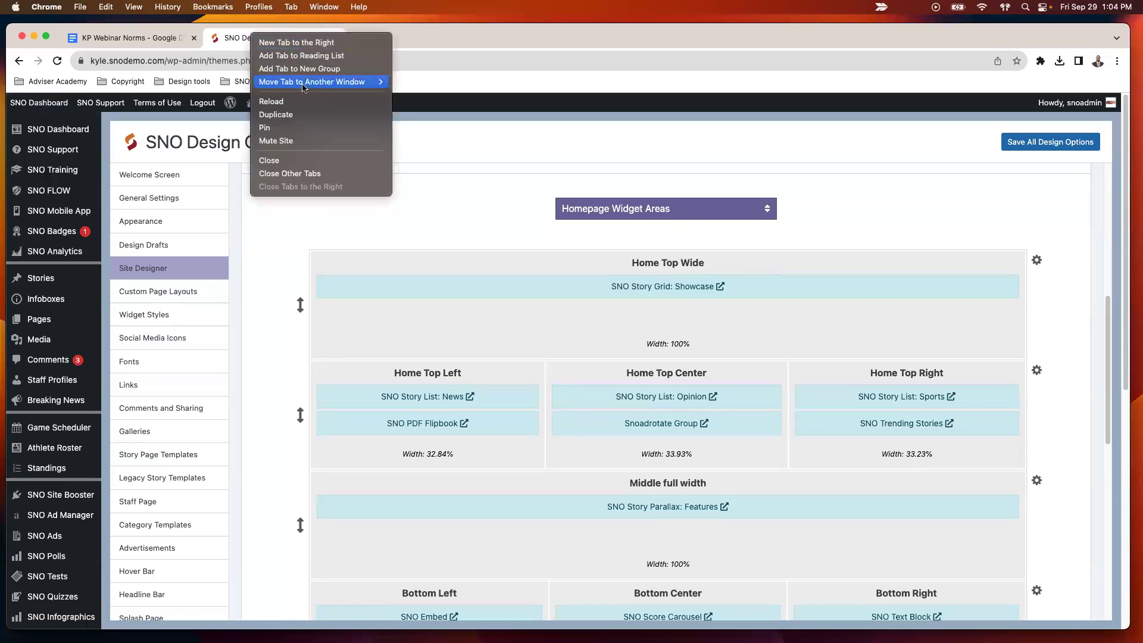
left_click(297, 114)
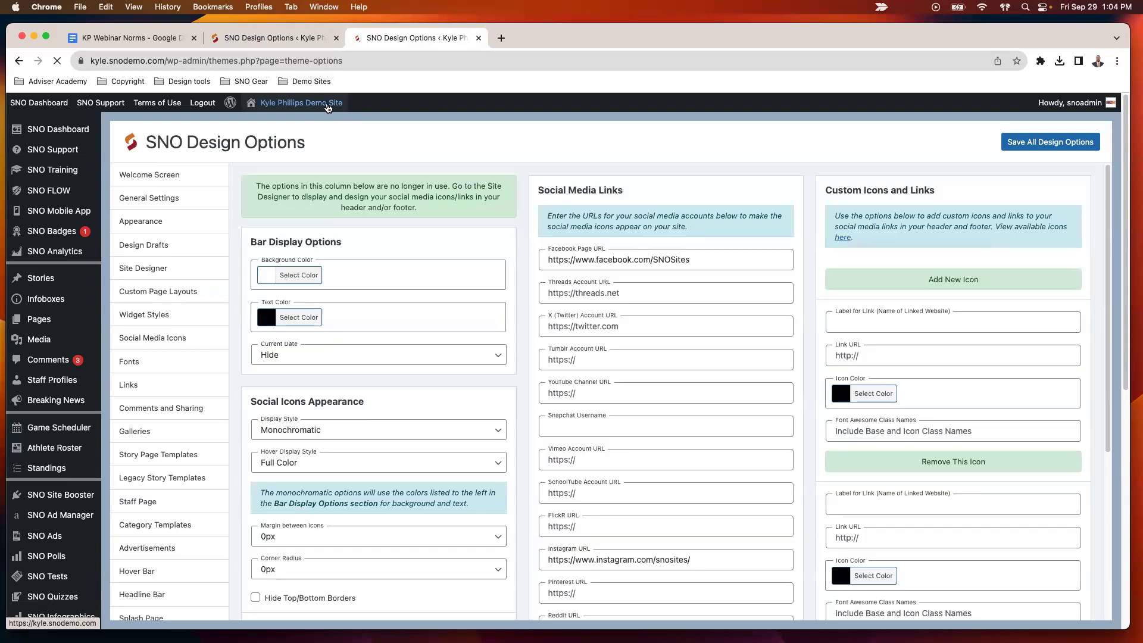
left_click(326, 105)
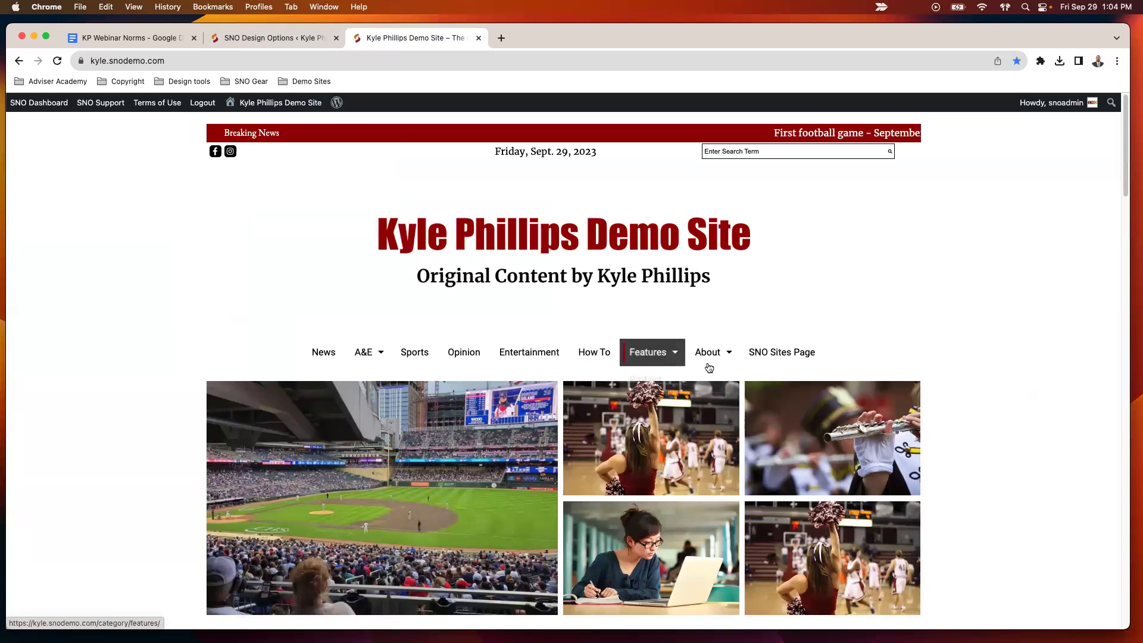
Back in the original tab, open the Widget Control Panel from the SNO Dashboard menu
left_click(296, 39)
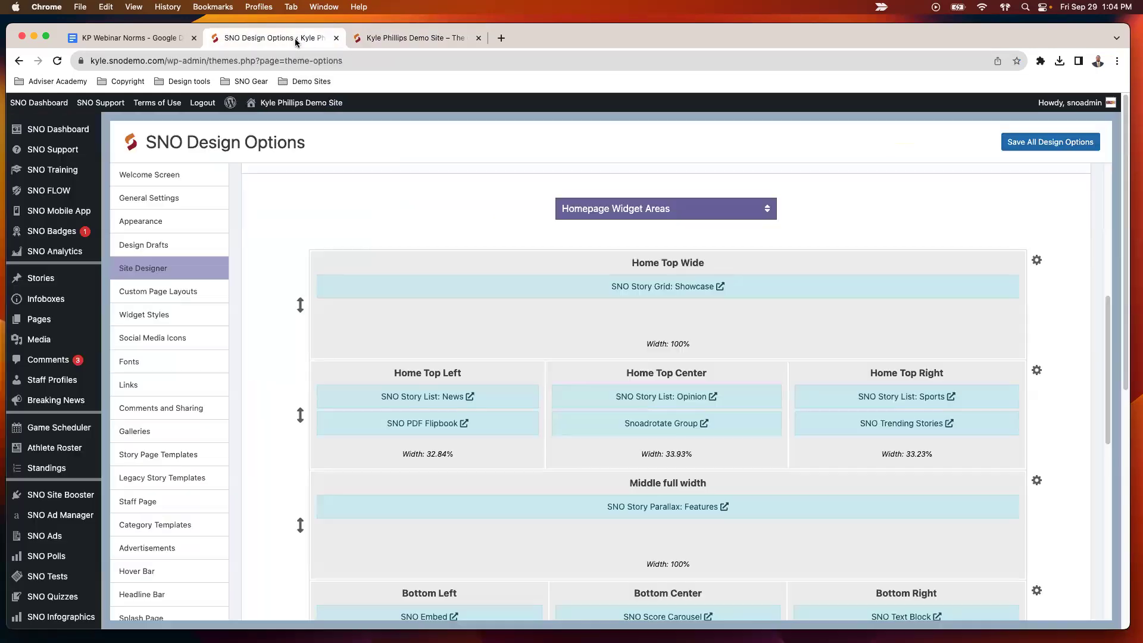
mouse_move(38, 102)
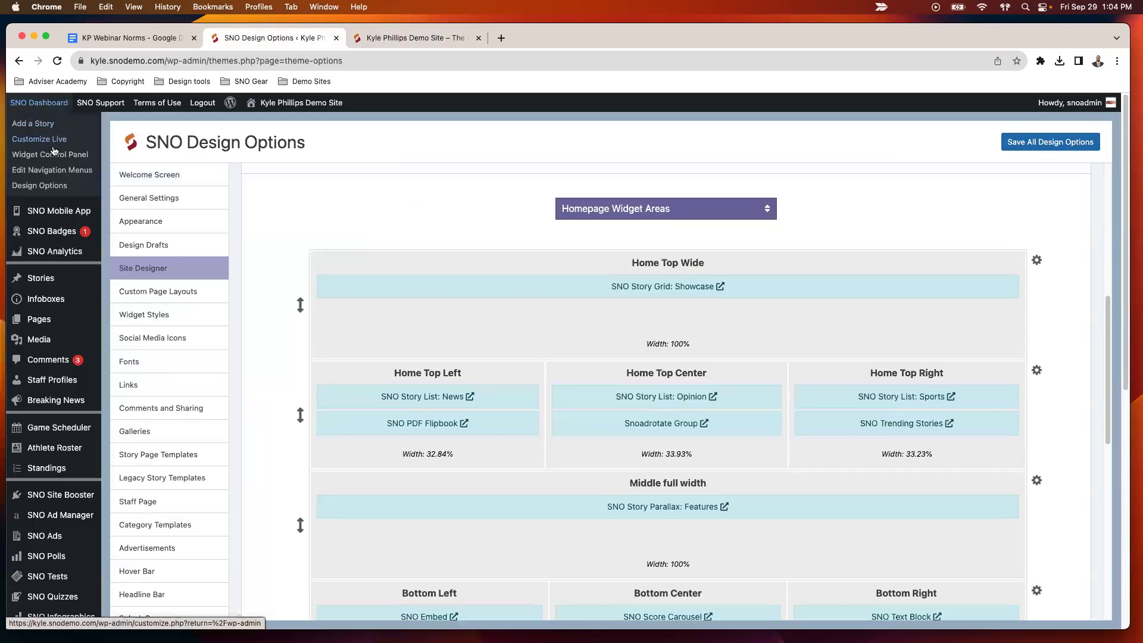
left_click(53, 156)
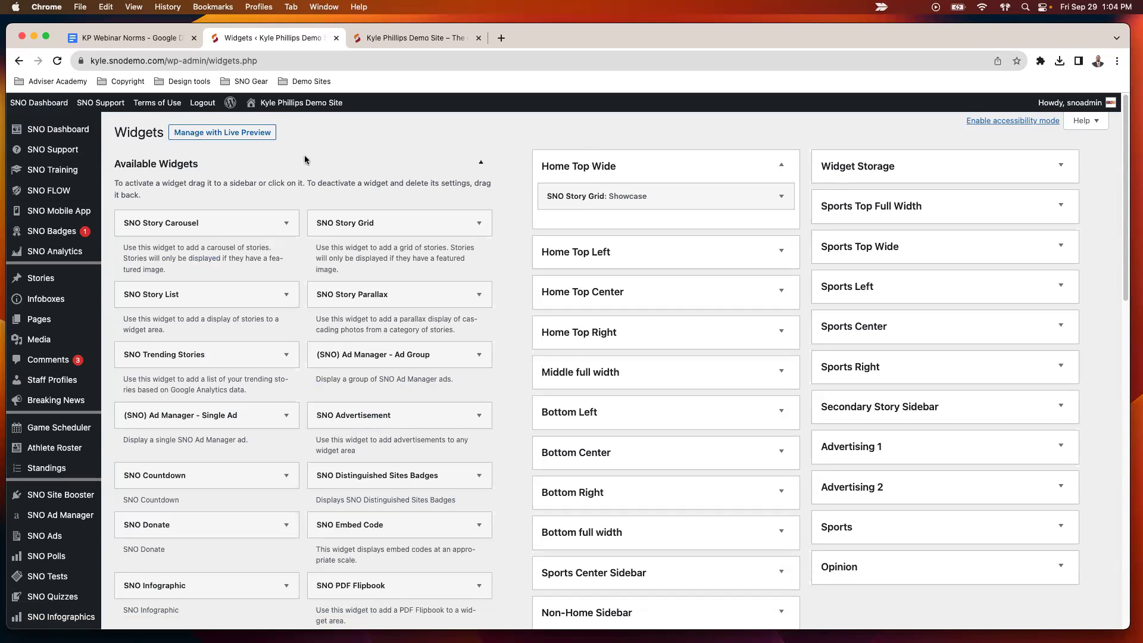
Drag a new SNO Story Grid widget into Home Top Wide and open its category list
left_click(673, 257)
left_click(713, 258)
left_click_drag(374, 225, 631, 222)
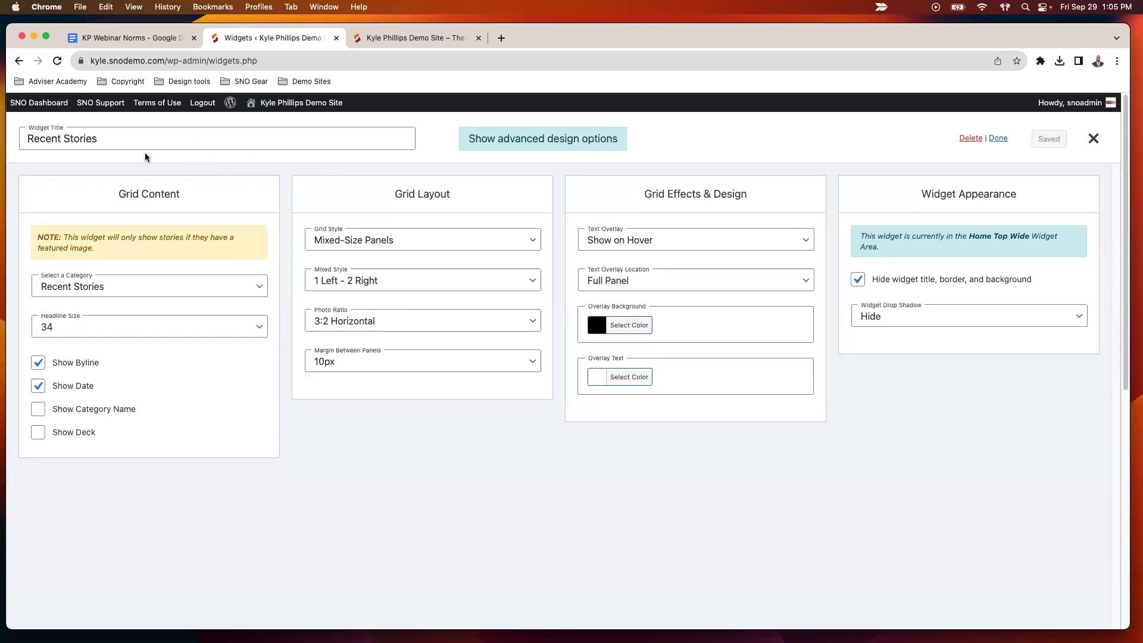
left_click(177, 287)
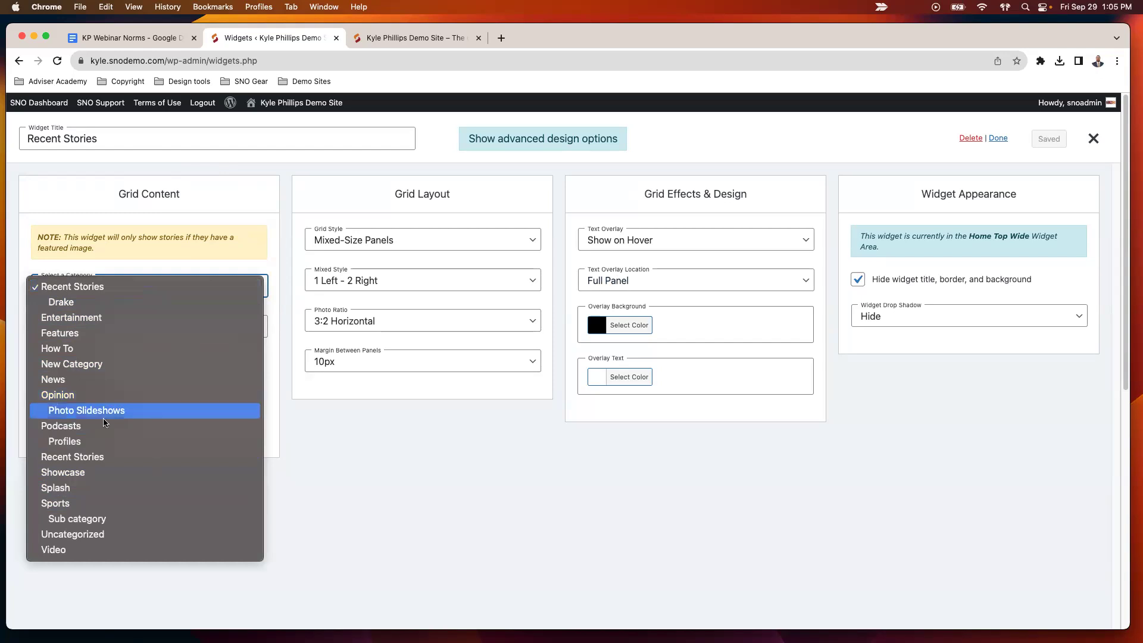
Set the grid's category to News, reveal advanced design options, and make Showcase the excluded category
left_click(106, 379)
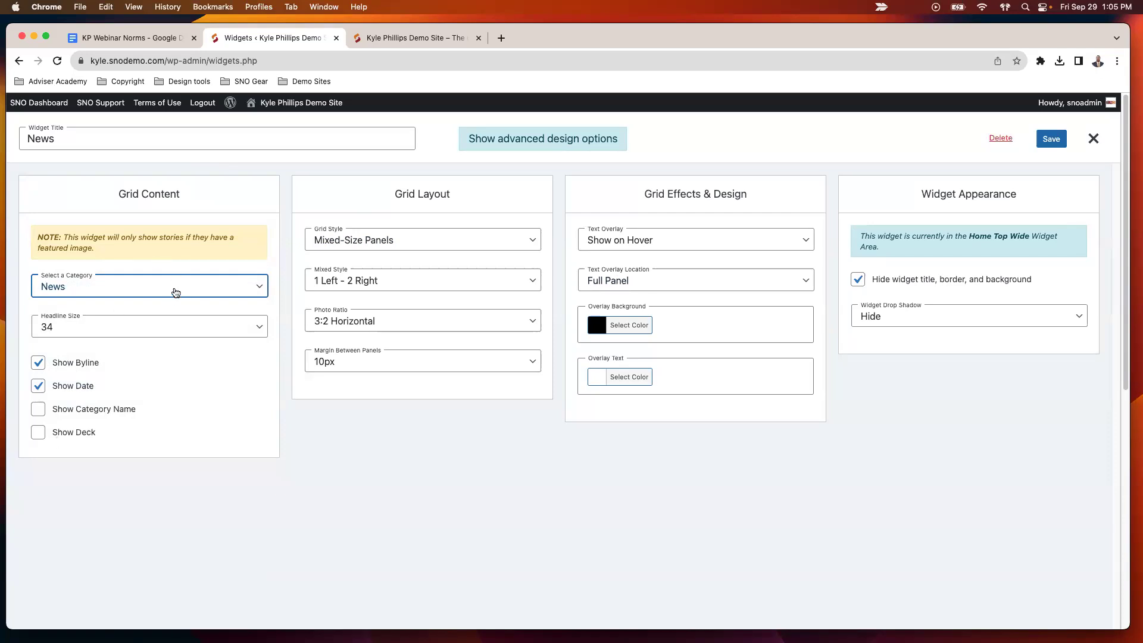
left_click(518, 140)
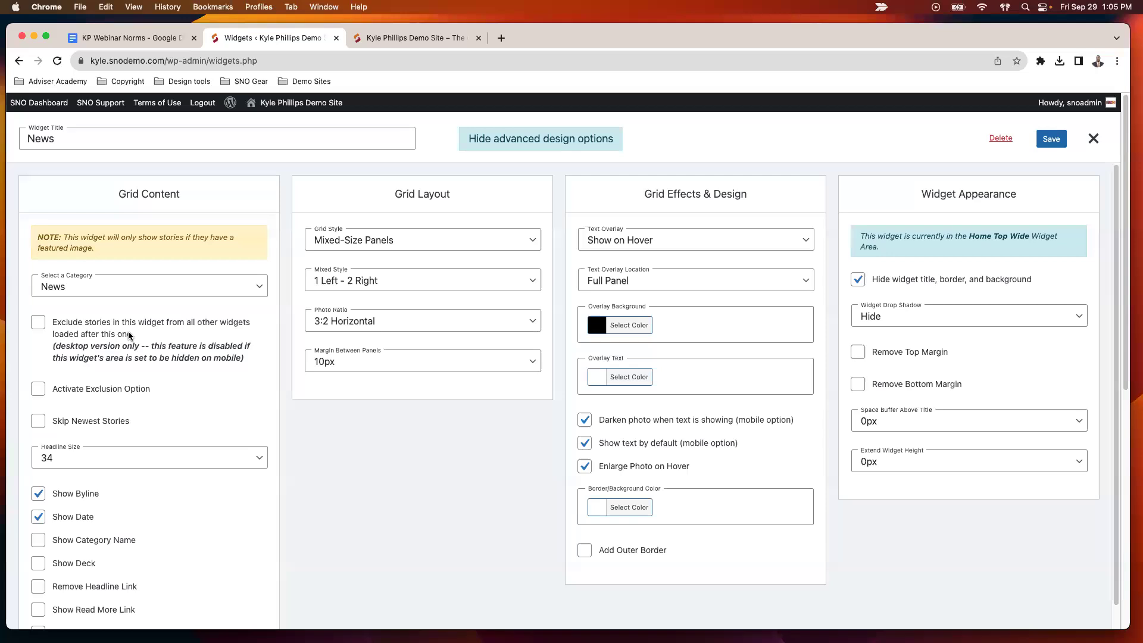
left_click(39, 390)
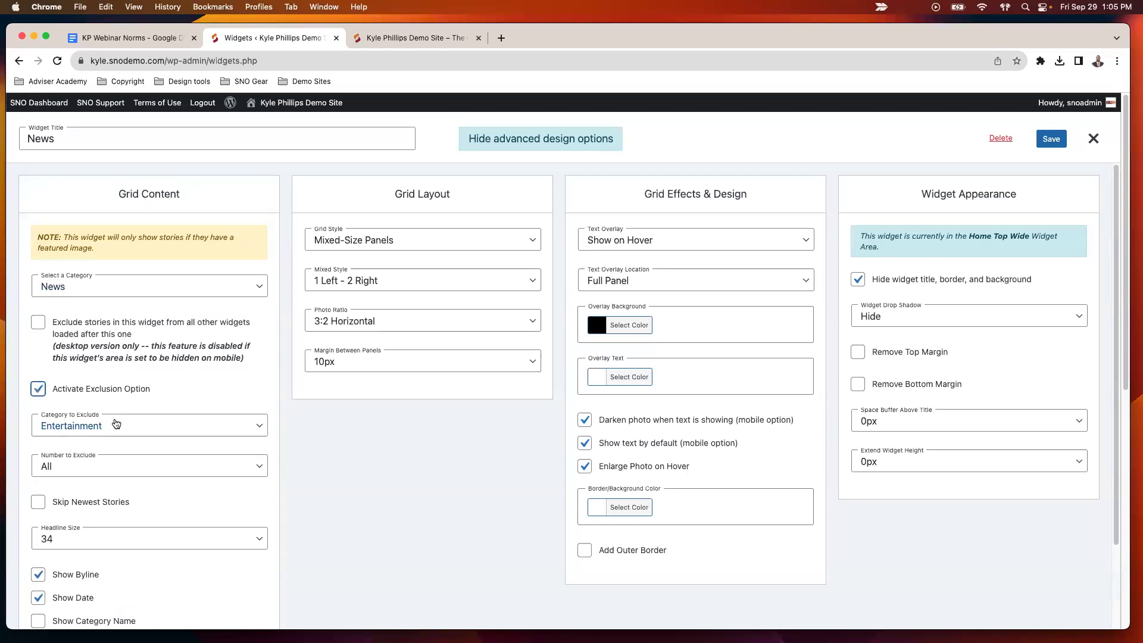
left_click(117, 425)
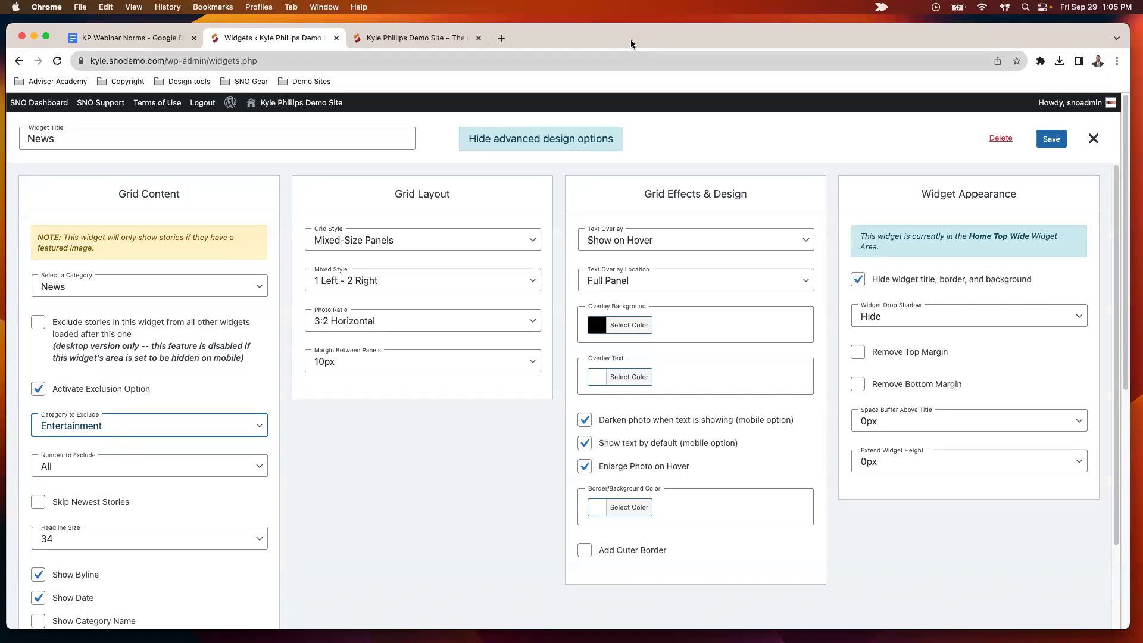
left_click(108, 439)
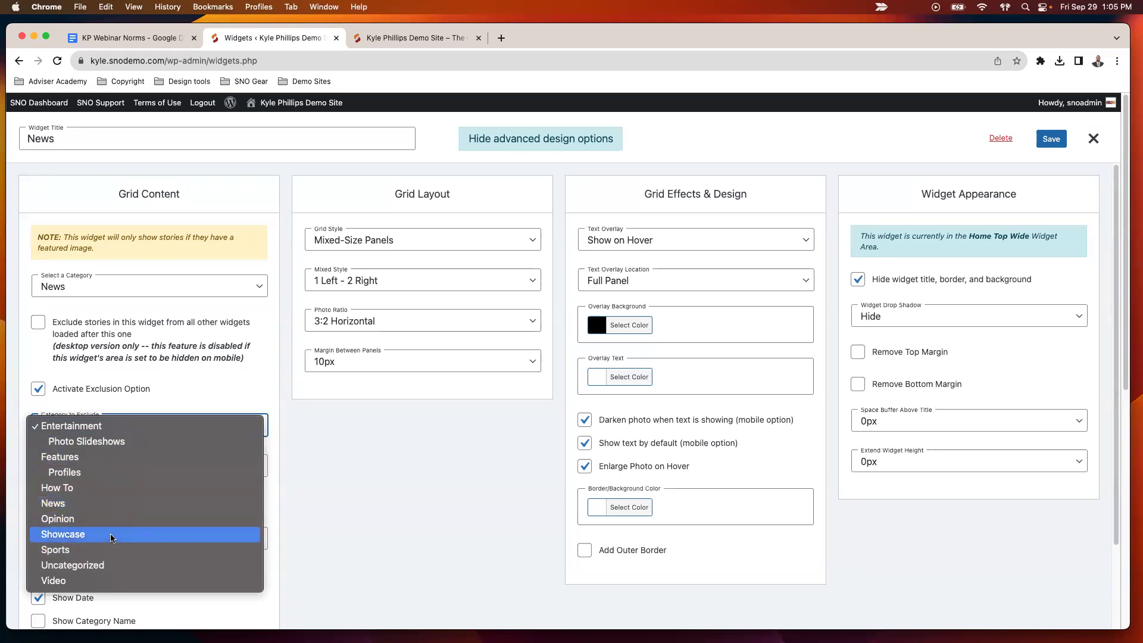
left_click(146, 534)
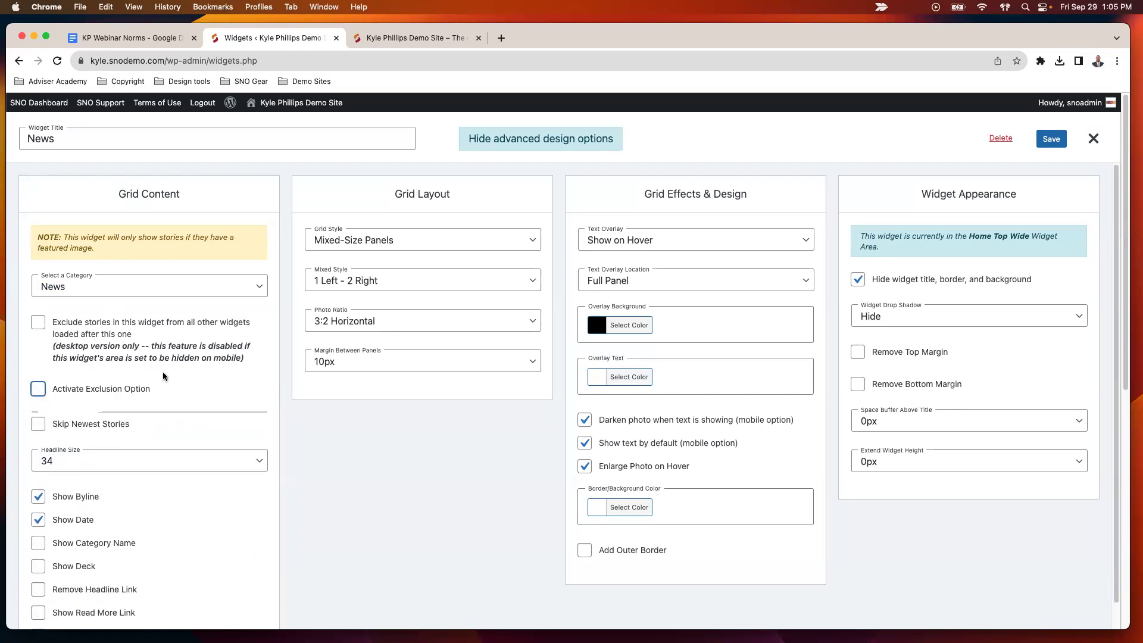
Toggle Skip Newest Stories on and back off, so the newest stories are included
left_click(36, 421)
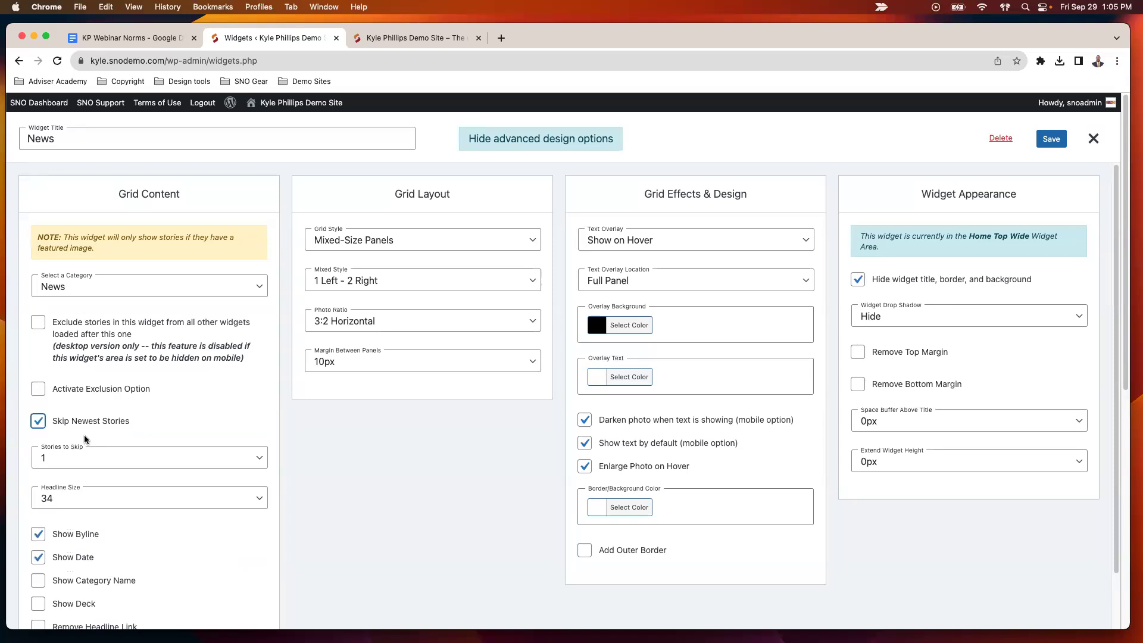
left_click(36, 422)
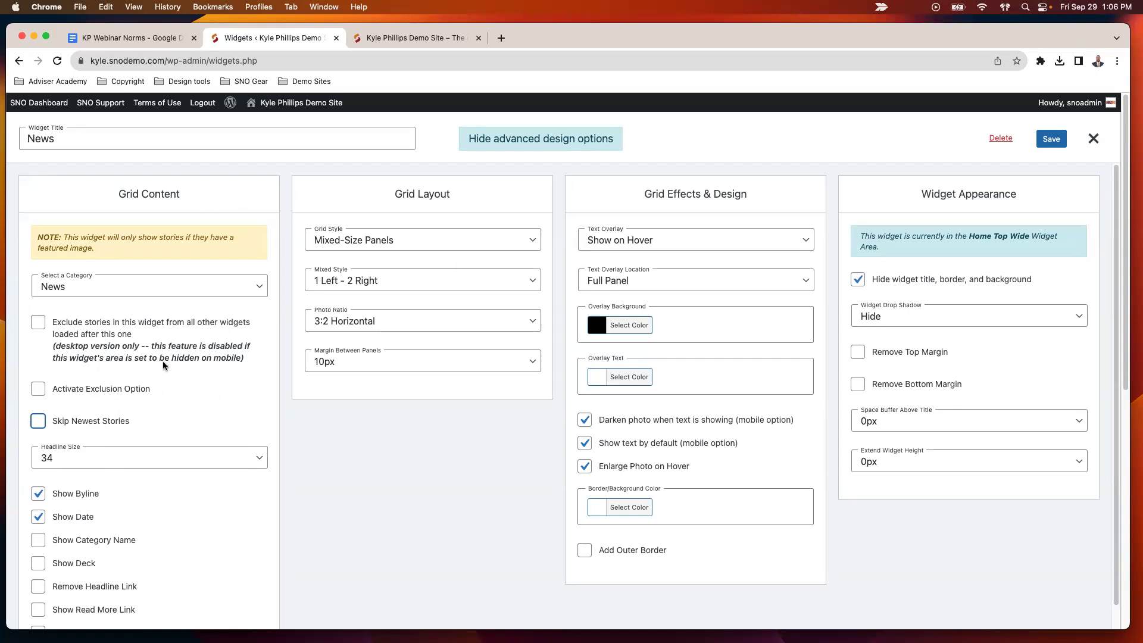
scroll(167, 369, "down", 1)
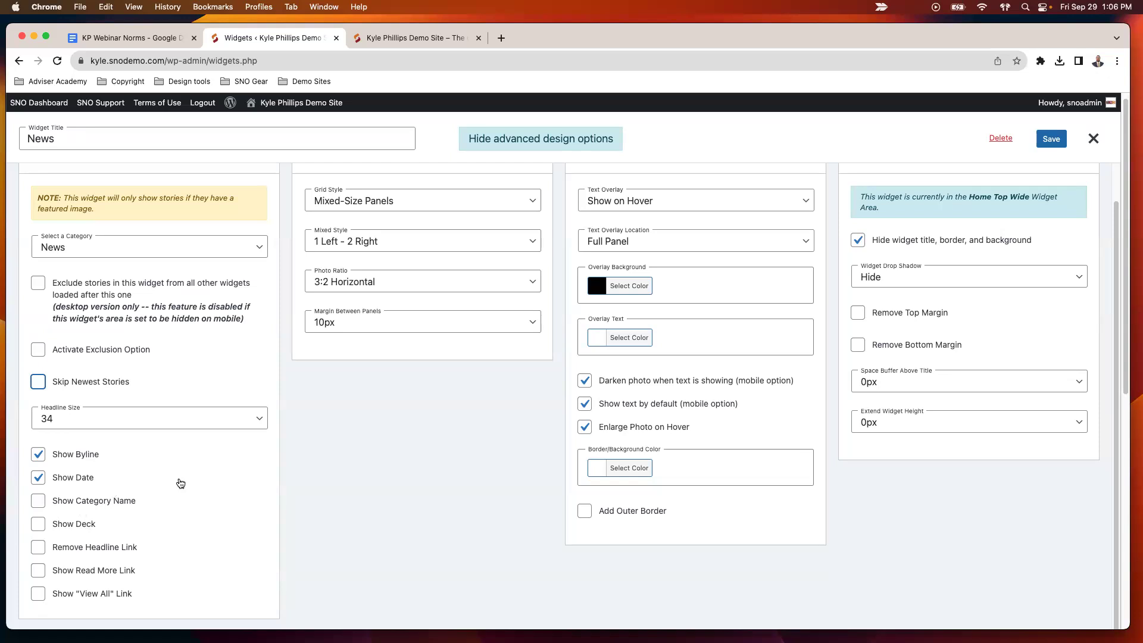
scroll(448, 444, "up", 2)
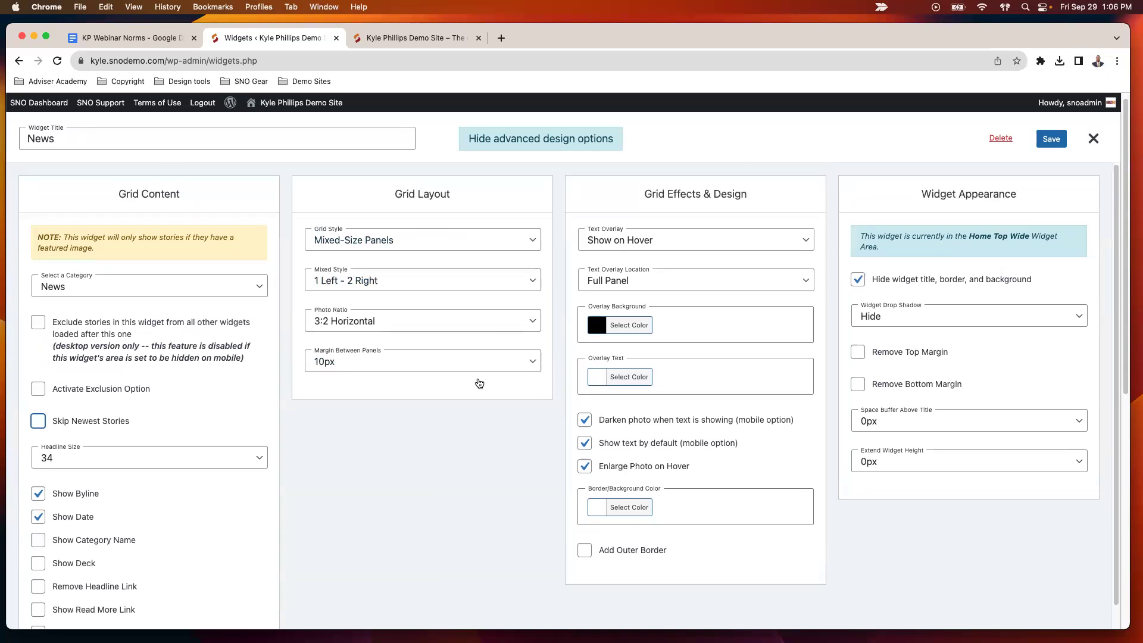
Leave Grid Style unchanged and view the live homepage's mixed-size News photo grid
left_click(383, 245)
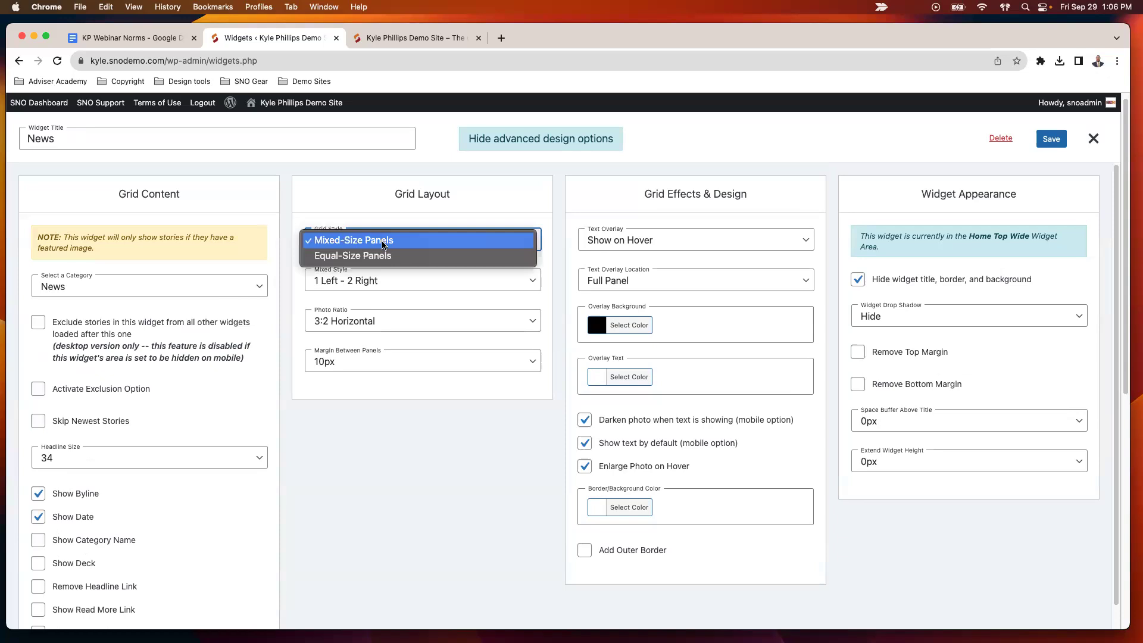
left_click(454, 138)
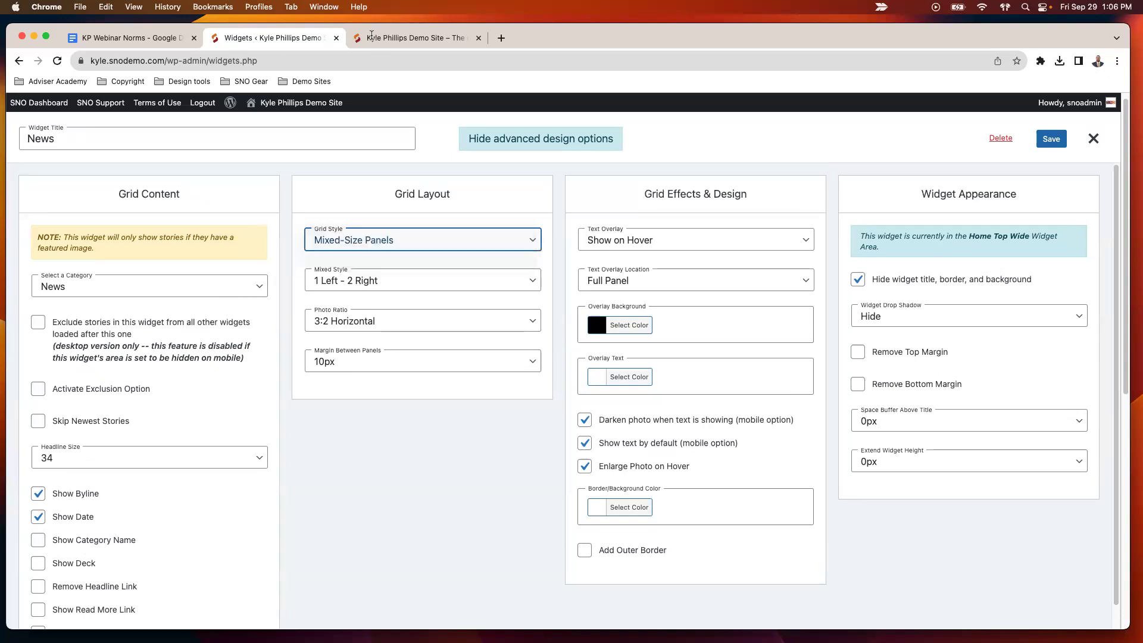
left_click(409, 39)
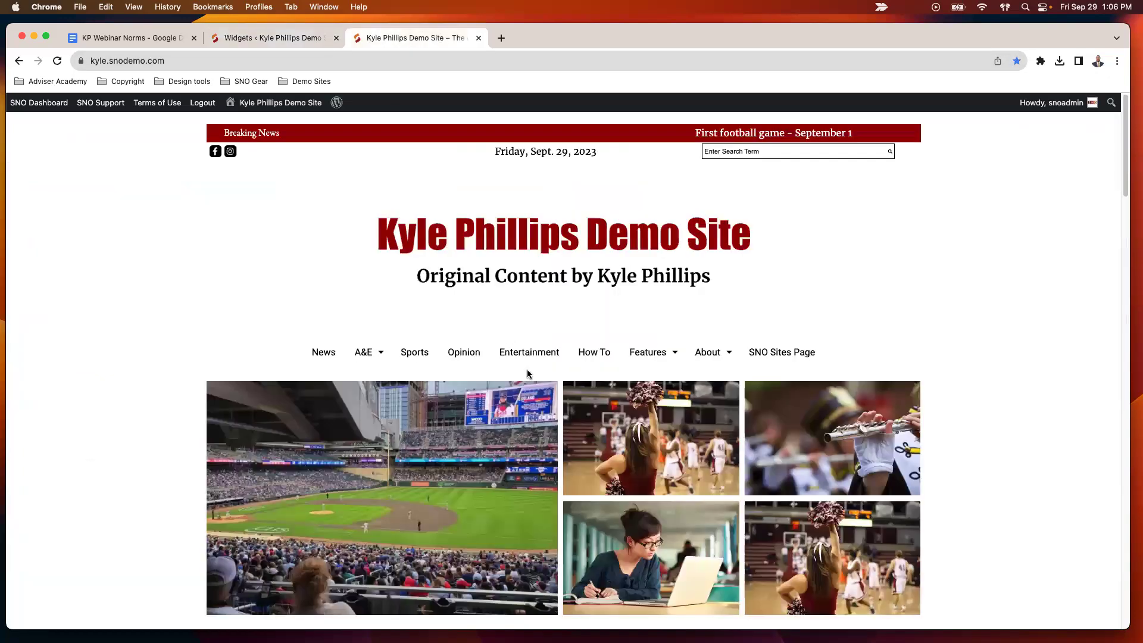
scroll(527, 369, "down", 3)
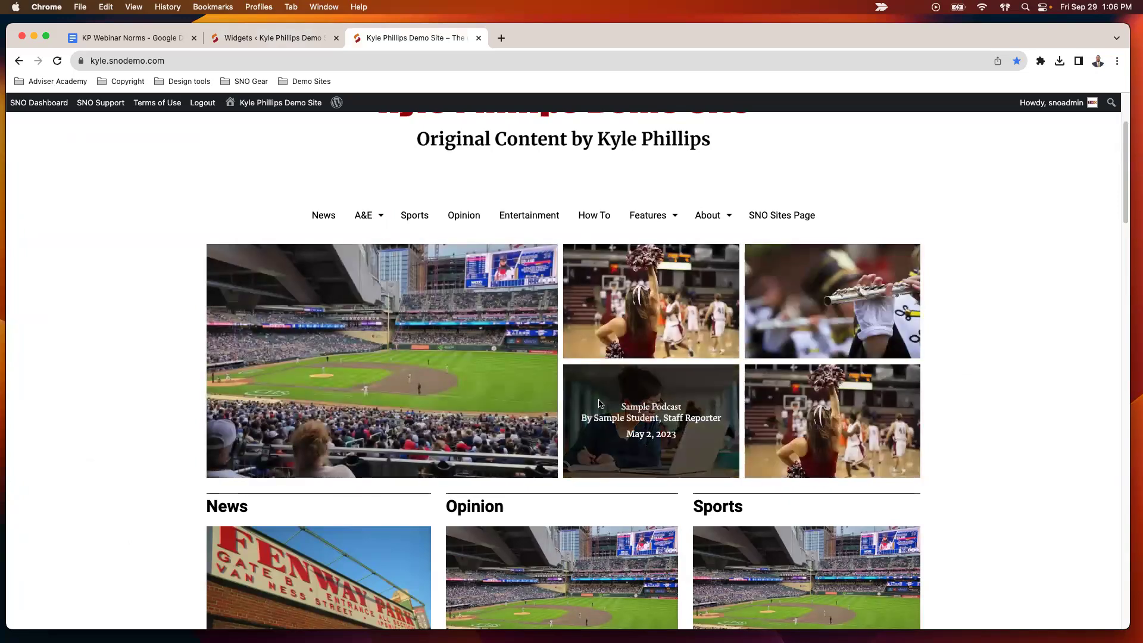
Set the News grid to Equal-Size Panels with 2 rows and 3 columns
left_click(260, 39)
left_click(376, 245)
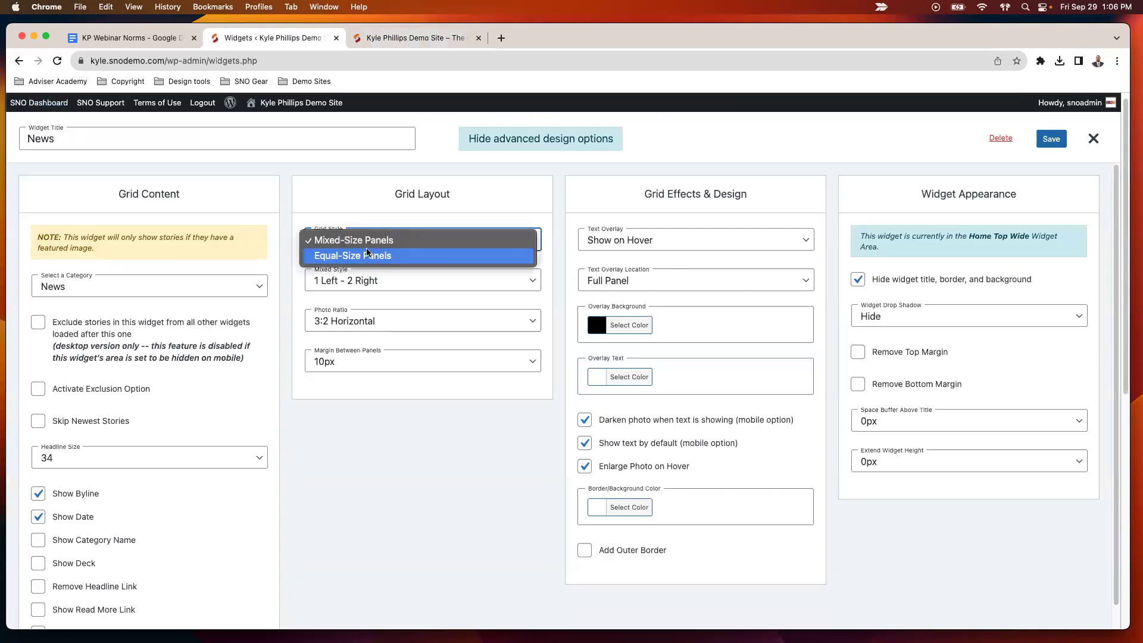
left_click(341, 256)
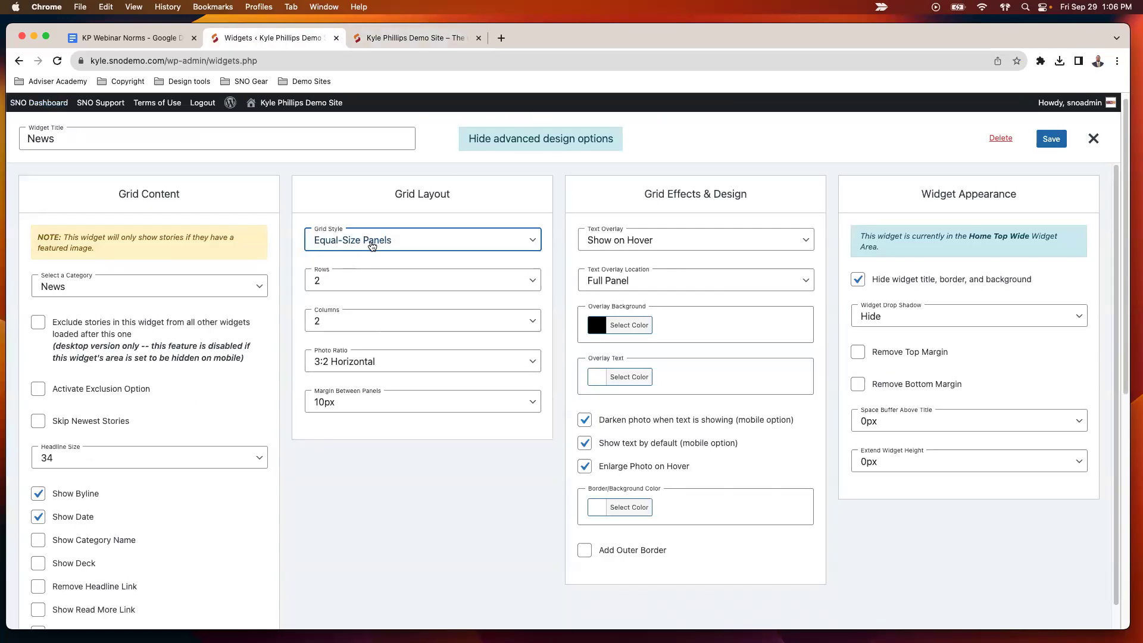
left_click(368, 279)
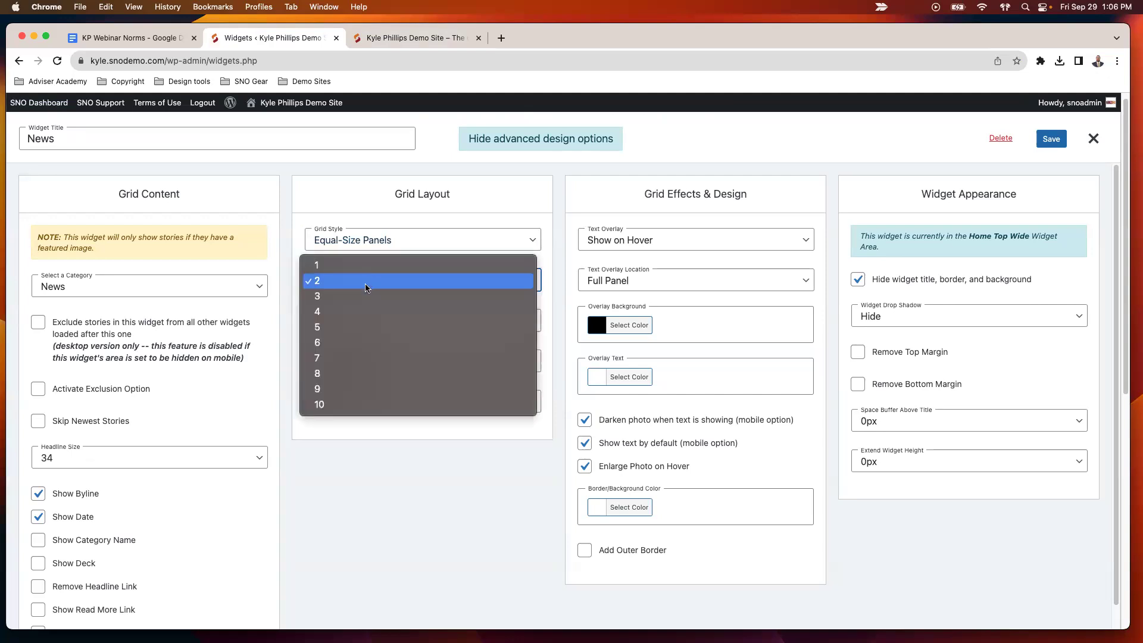
left_click(366, 287)
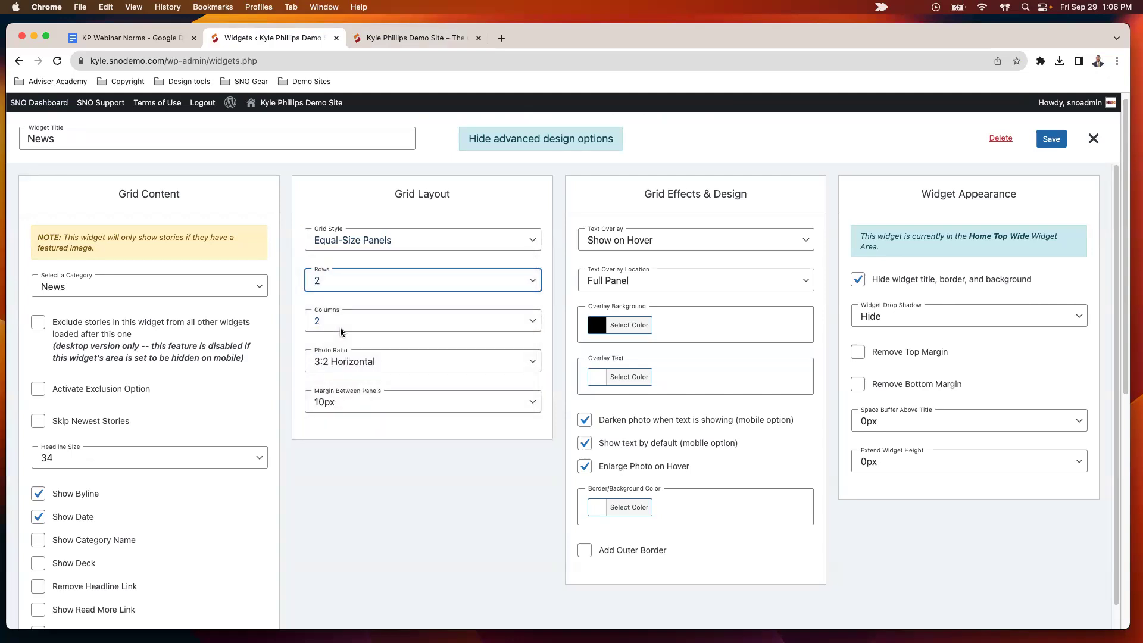
left_click(340, 328)
left_click(366, 334)
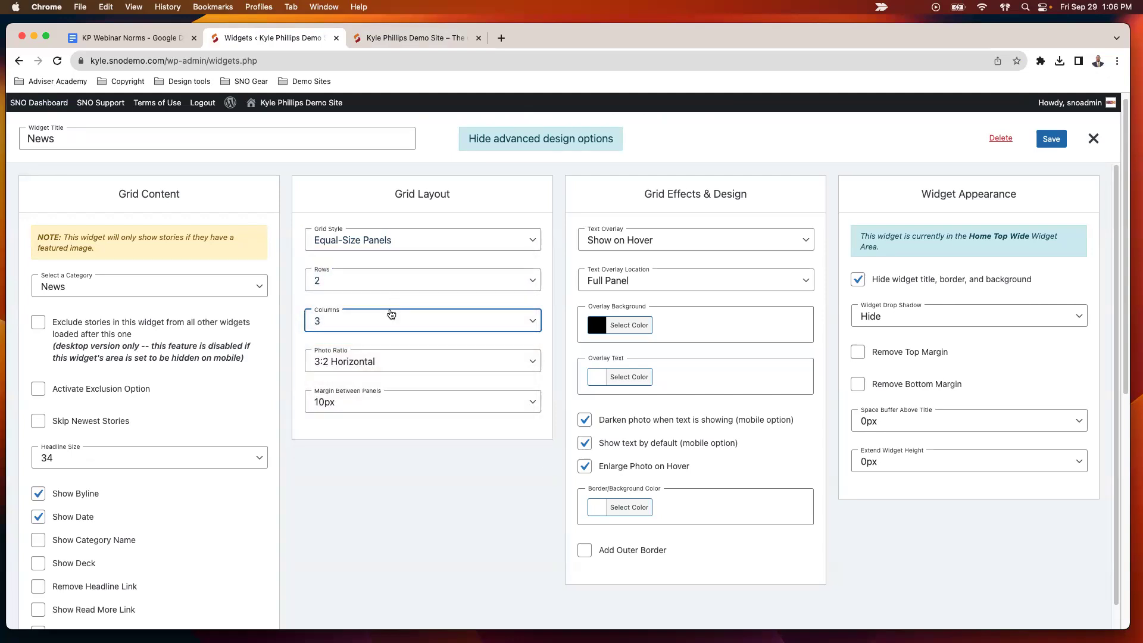
Try 10 rows and 10 columns, then restore the grid to 2 rows and 3 columns
left_click(368, 284)
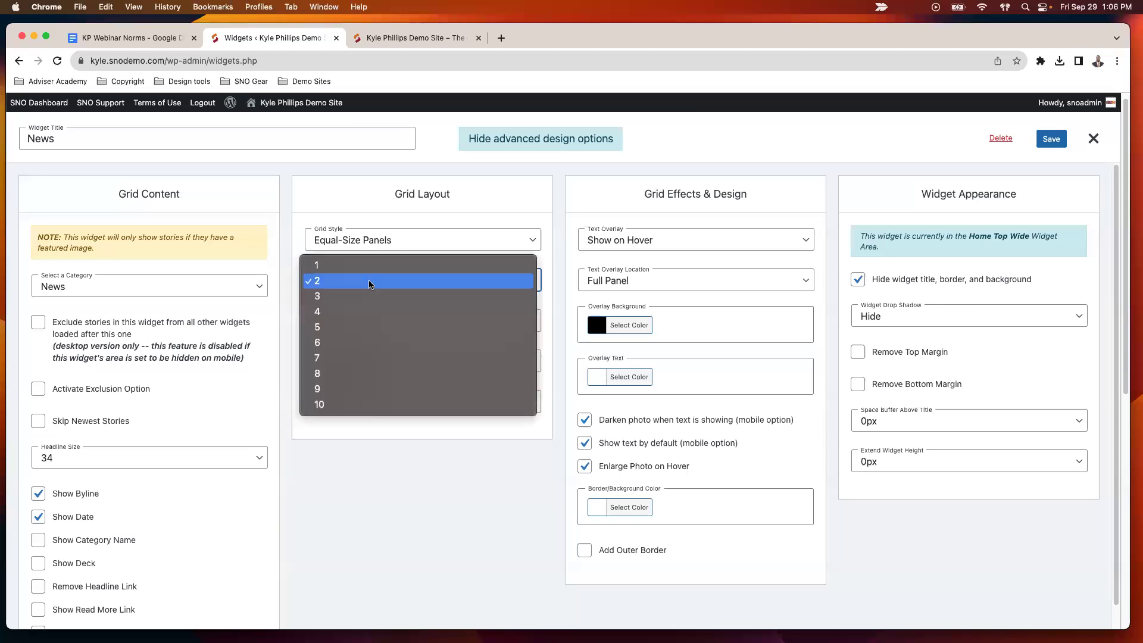
left_click(333, 404)
left_click(359, 327)
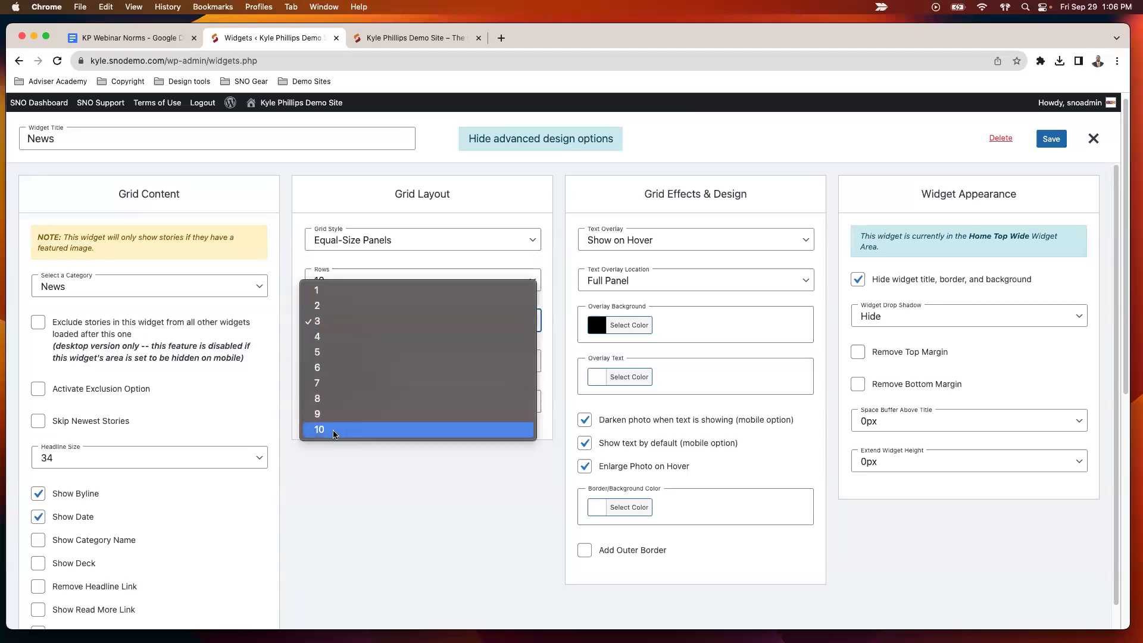
left_click(333, 430)
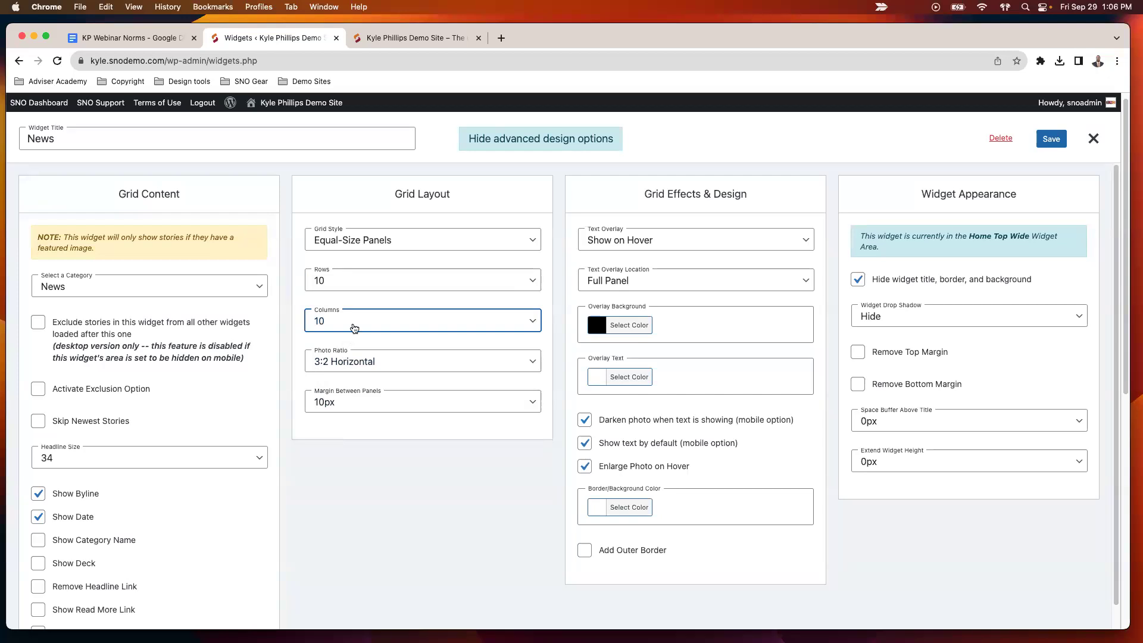
left_click(327, 324)
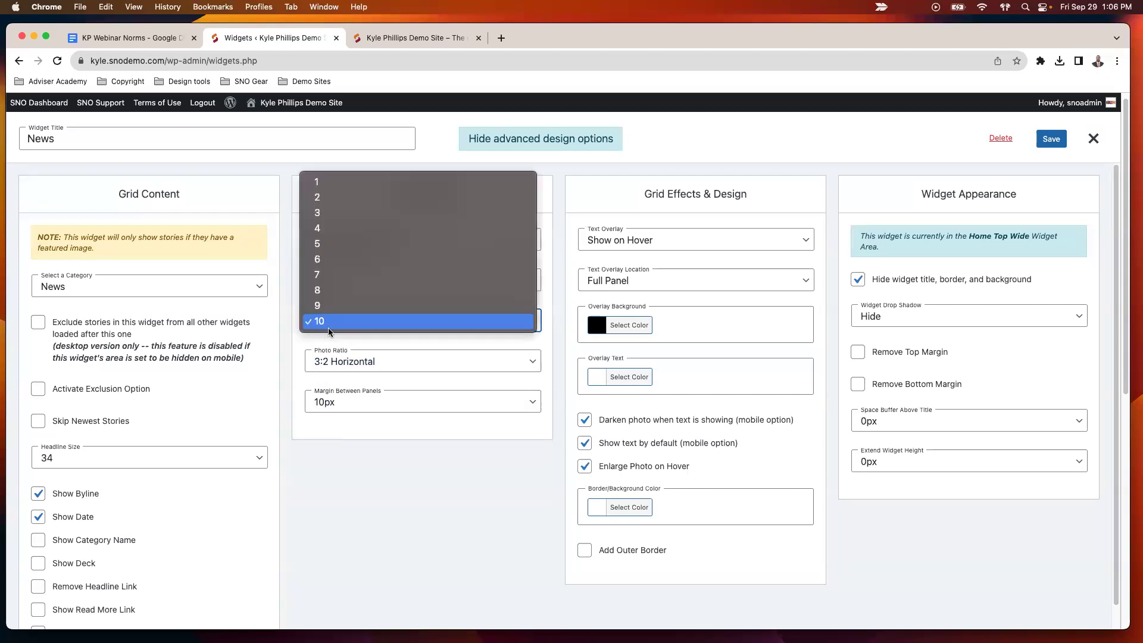
left_click(354, 213)
left_click(362, 286)
left_click(381, 157)
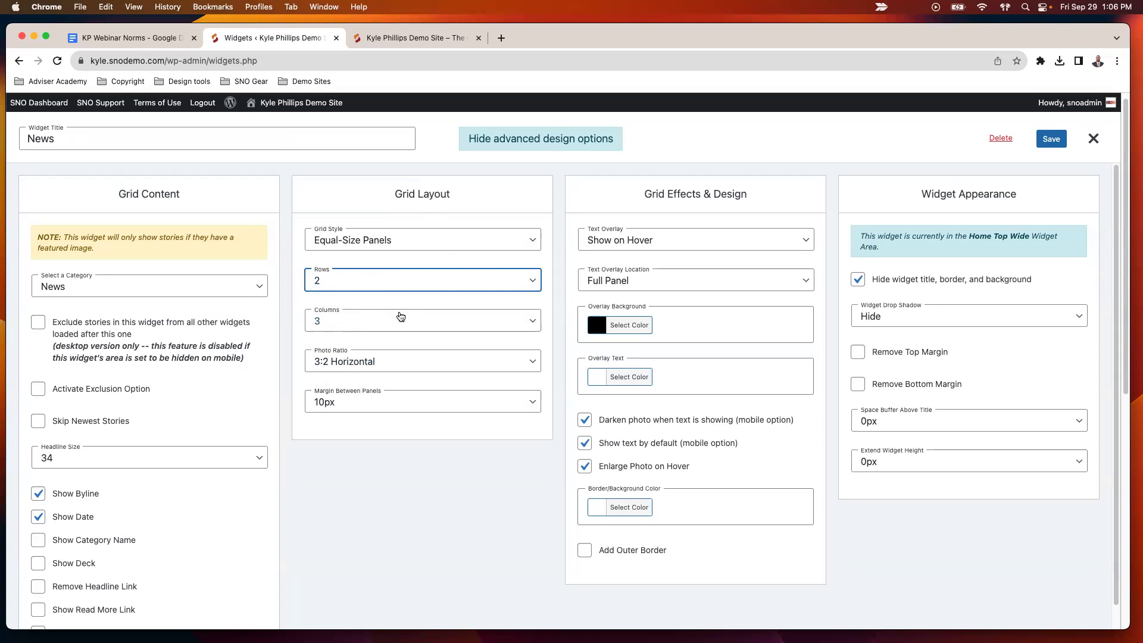
left_click(387, 363)
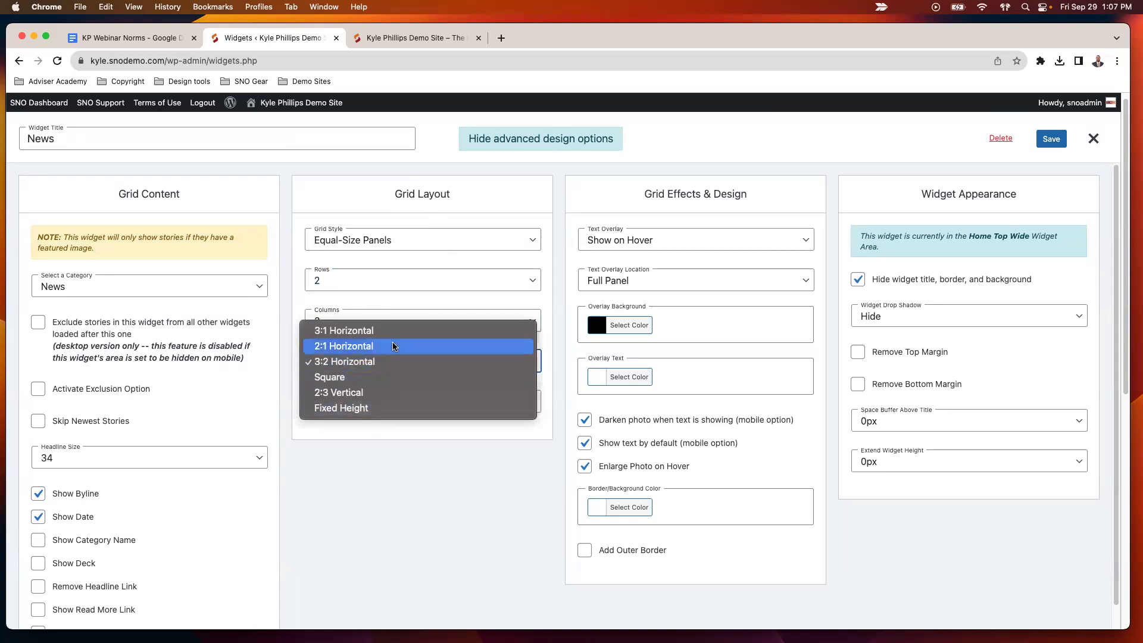
left_click(404, 398)
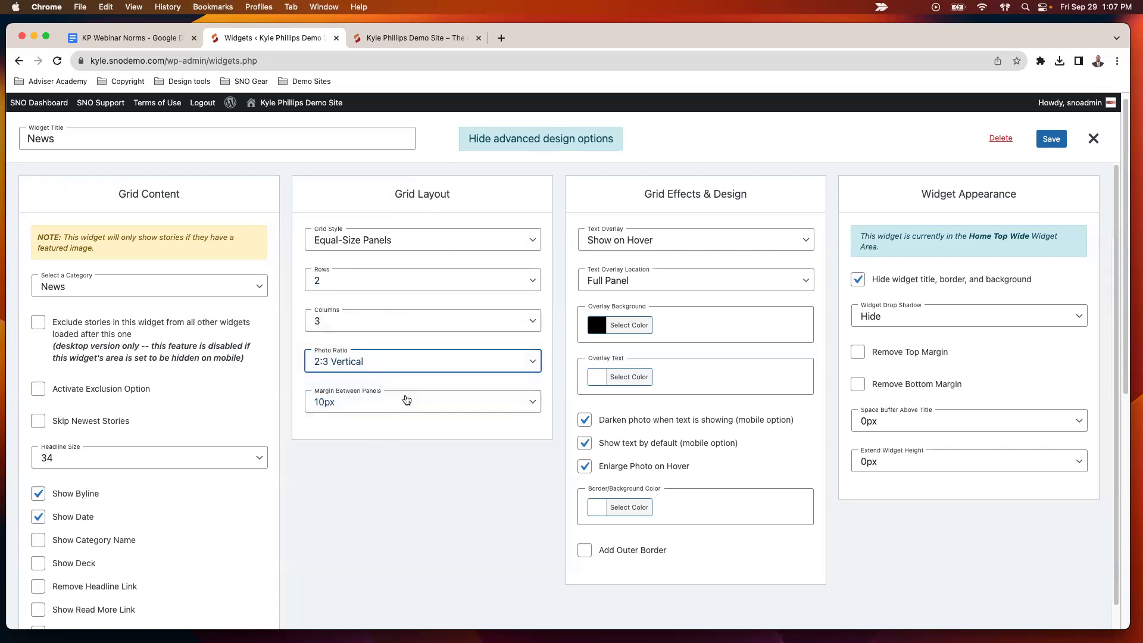
left_click(371, 365)
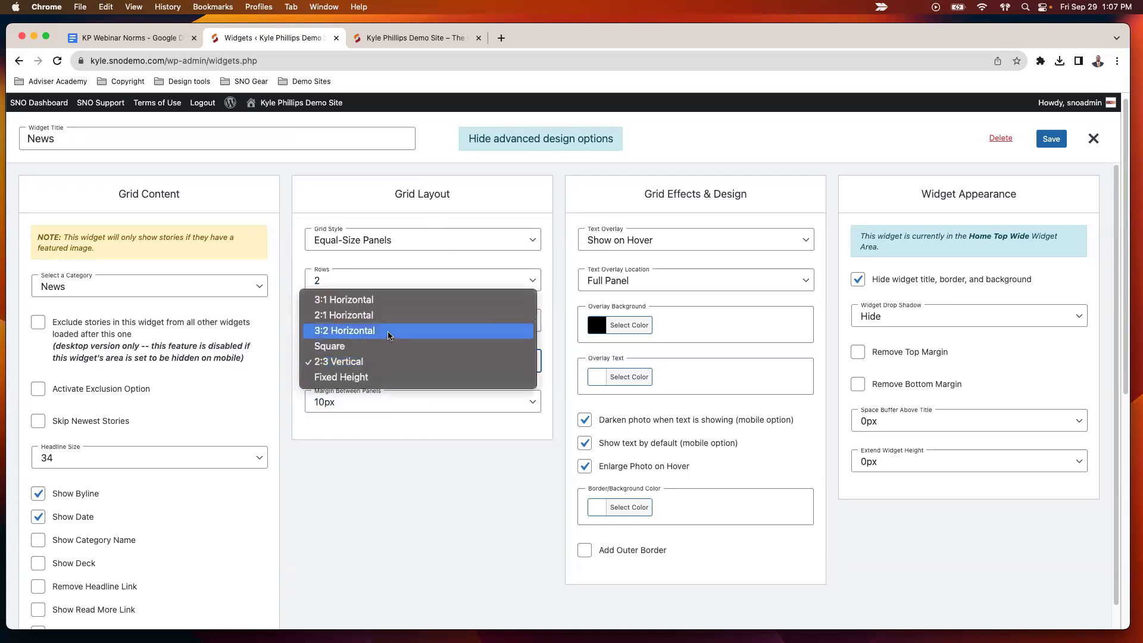
left_click(388, 330)
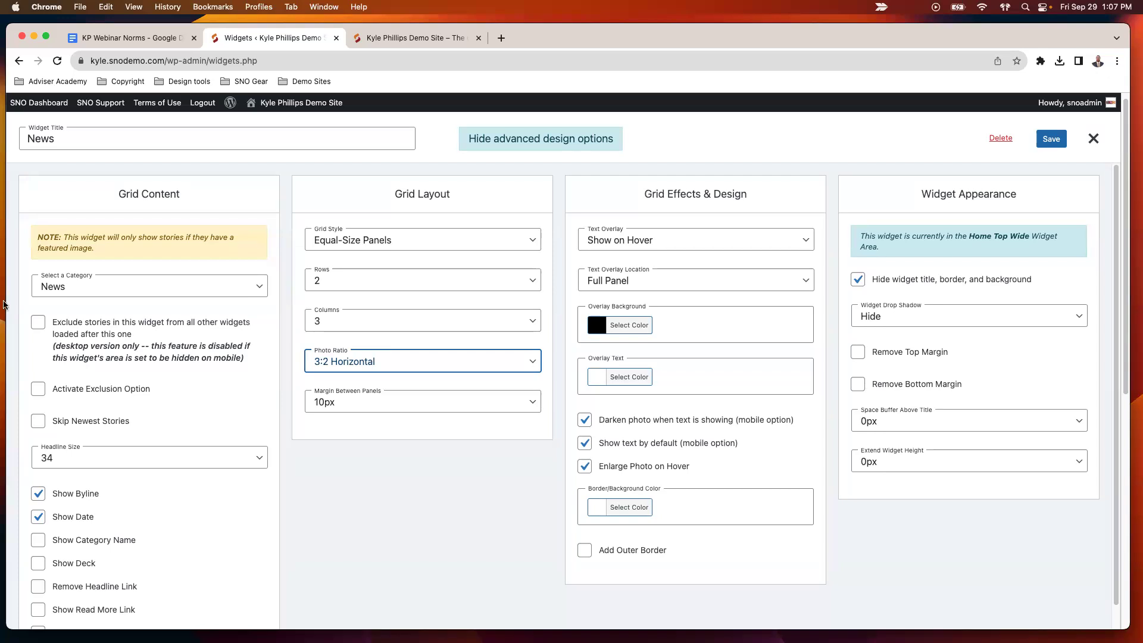
left_click(385, 404)
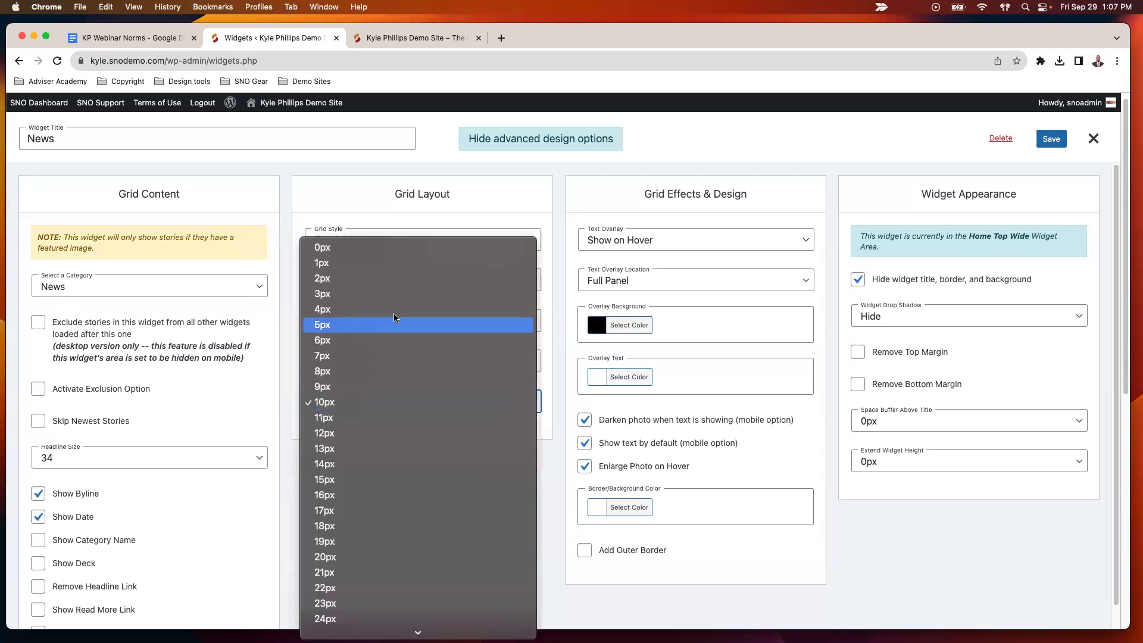
left_click(405, 402)
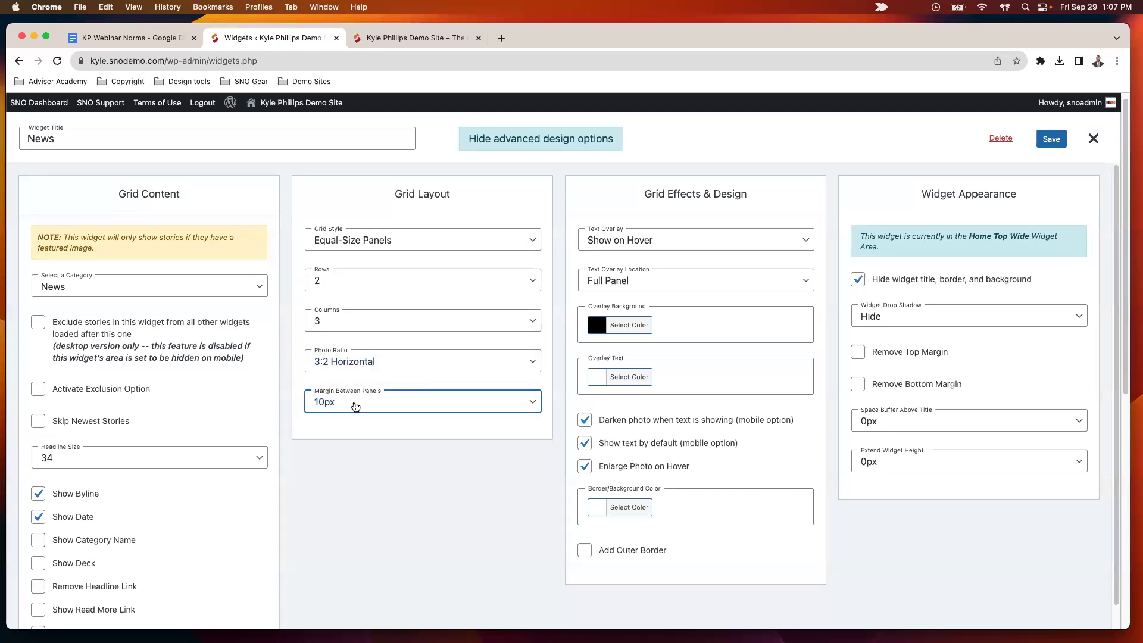
Change Text Overlay from Always to Show on Hover and preview the live homepage
left_click(680, 250)
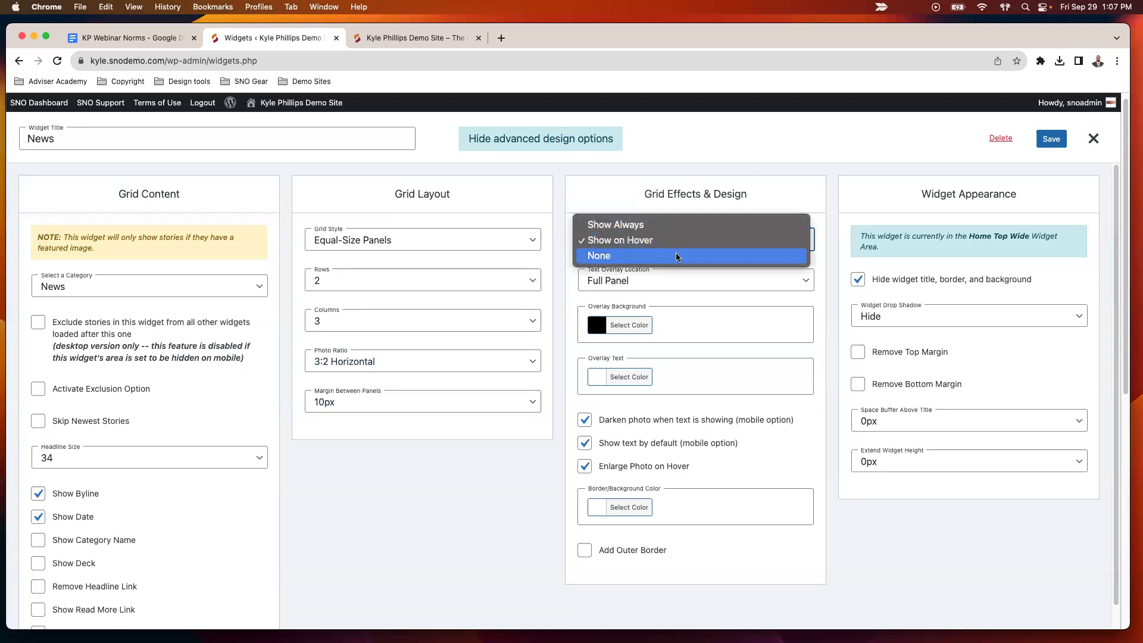
left_click(676, 225)
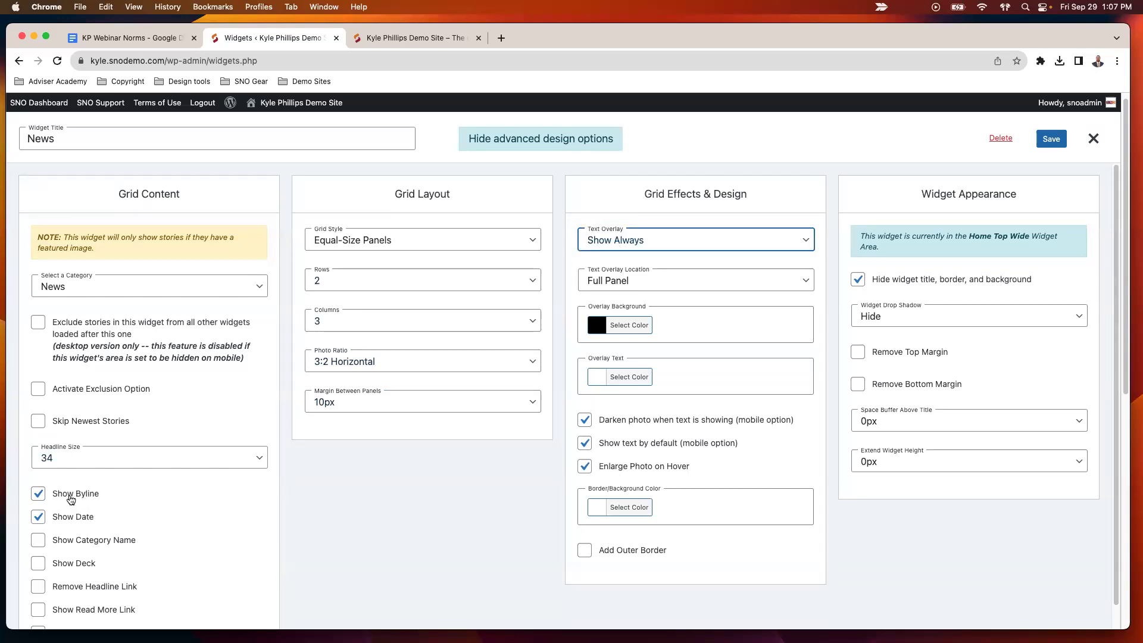
left_click(666, 243)
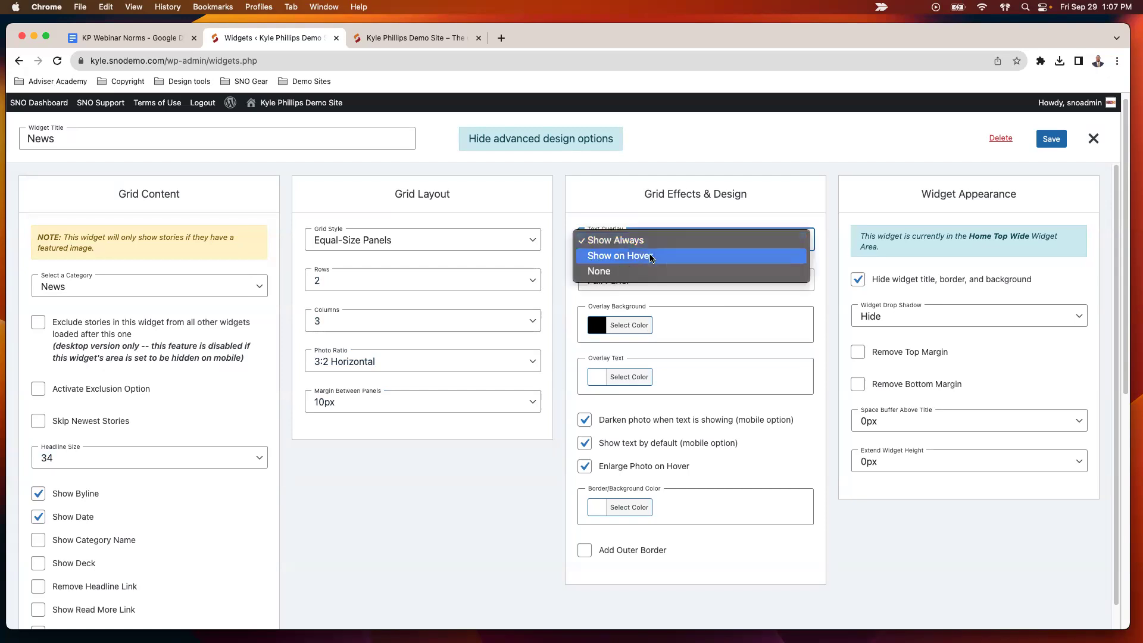
left_click(648, 255)
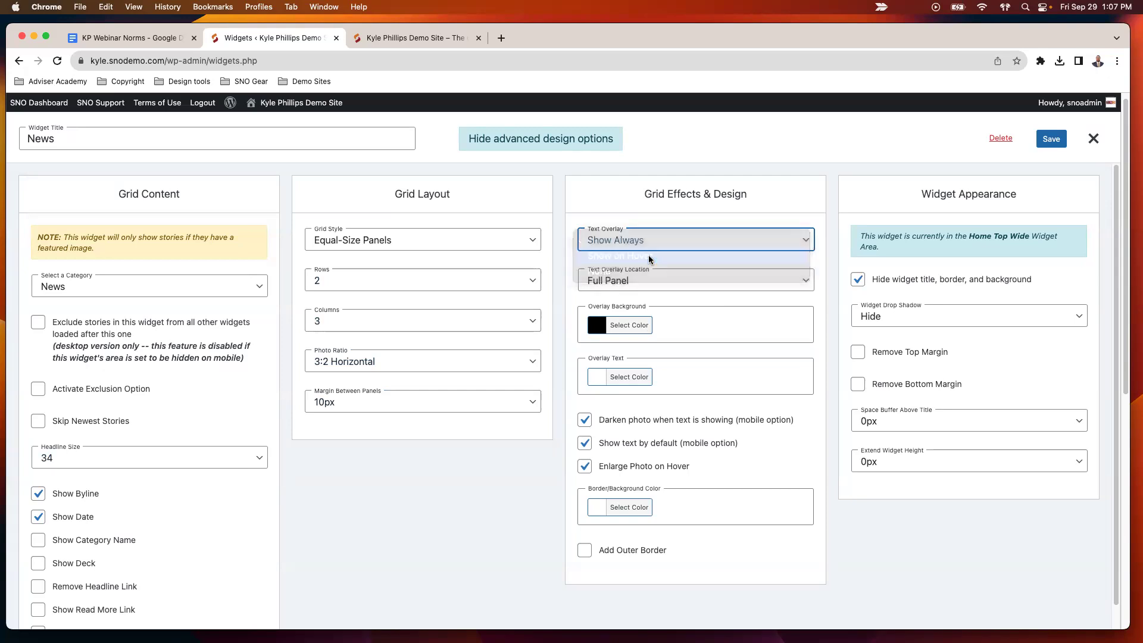
left_click(398, 37)
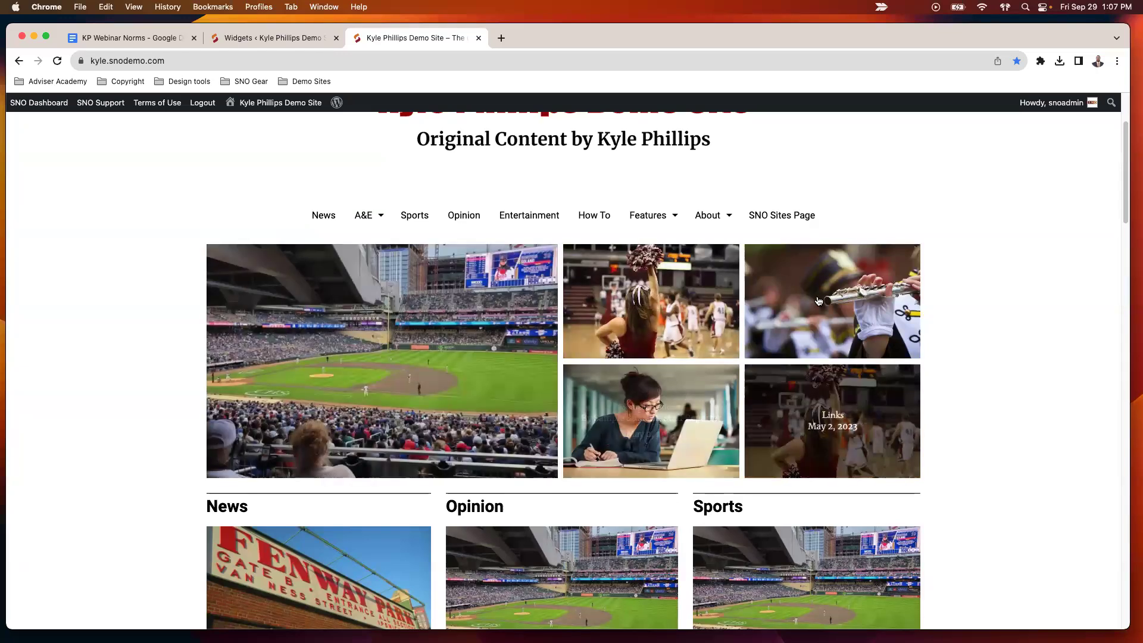
Return the overlay to Show on Hover, toggle Enlarge Photo on Hover off and on, and preview again
left_click(234, 38)
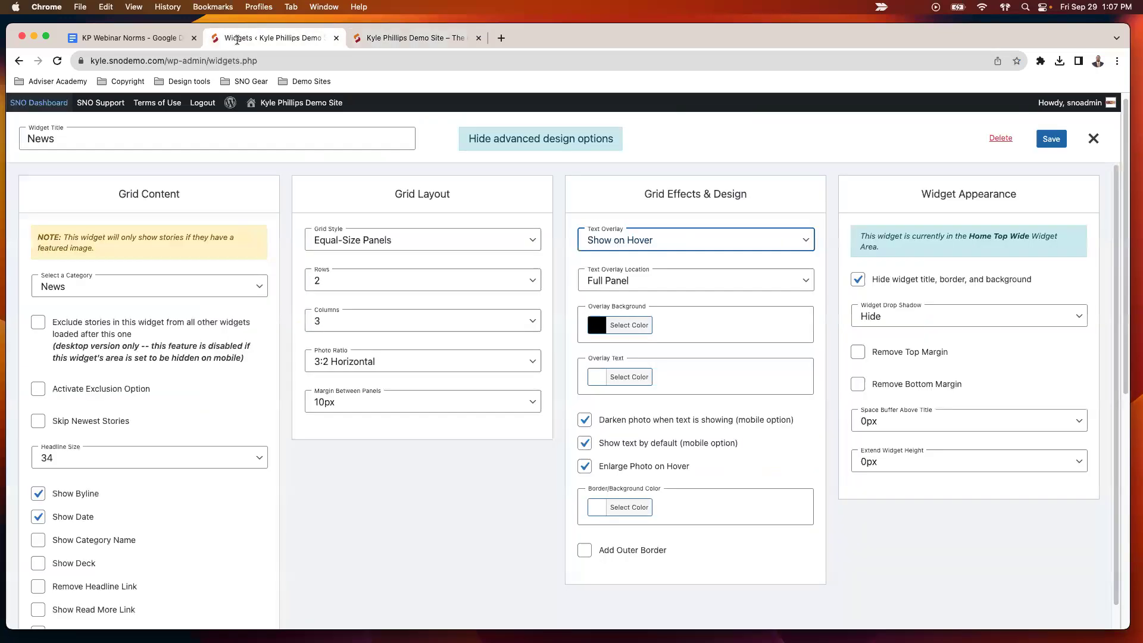
left_click(667, 249)
left_click(655, 254)
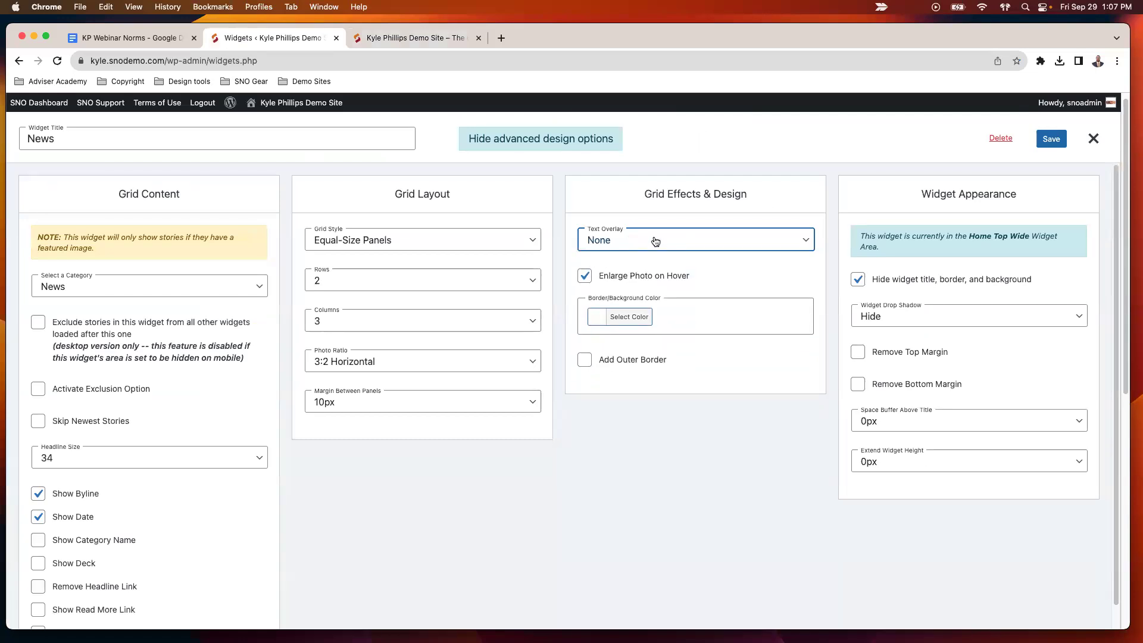
left_click(655, 241)
left_click(649, 222)
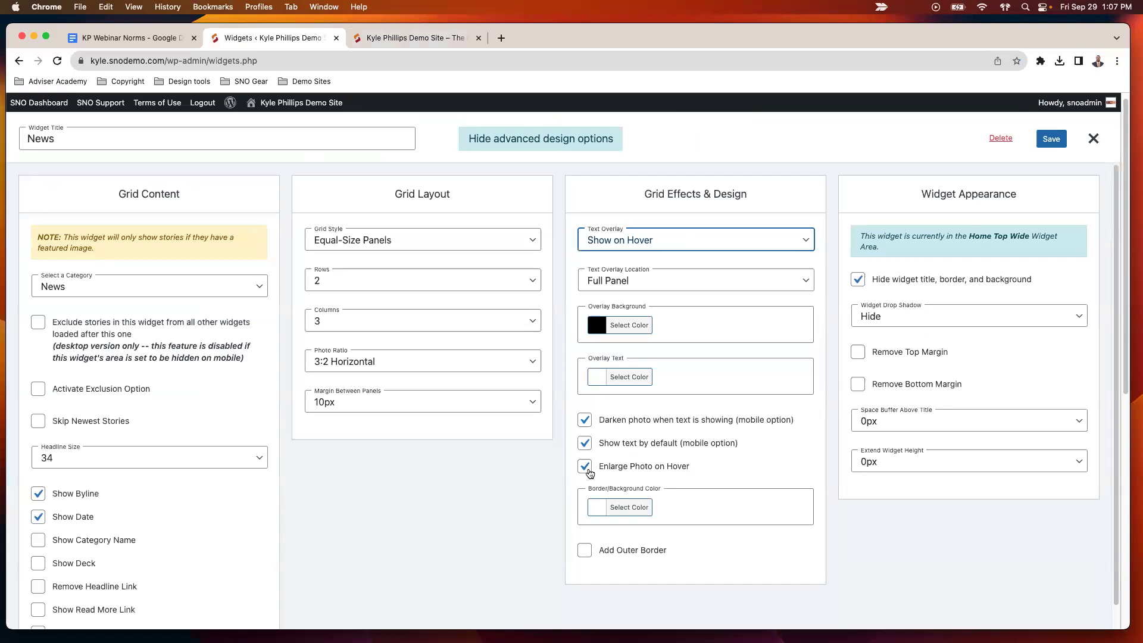
left_click(586, 469)
left_click(582, 467)
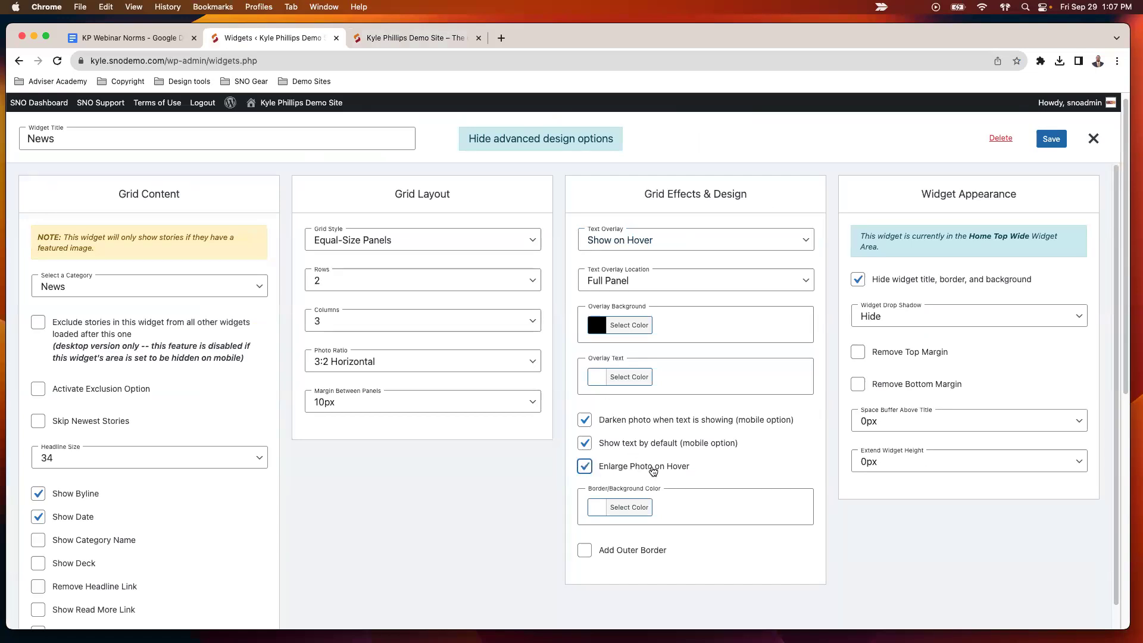
left_click(387, 40)
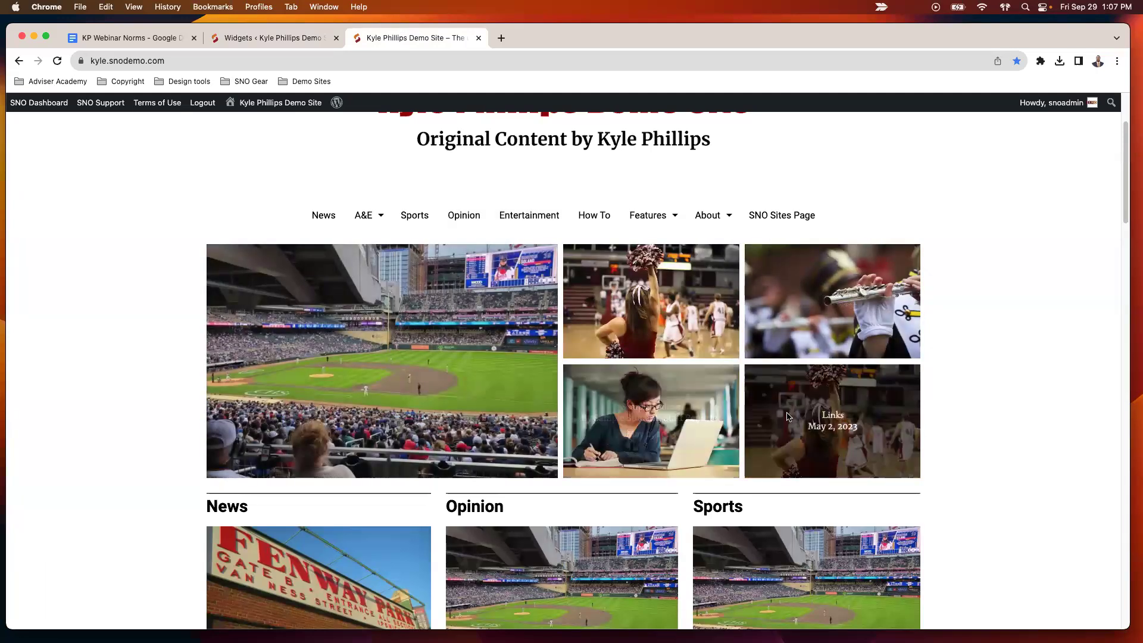
Check the hover overlay on the grid photos, then toggle Enlarge Photo on Hover off and on
mouse_move(456, 366)
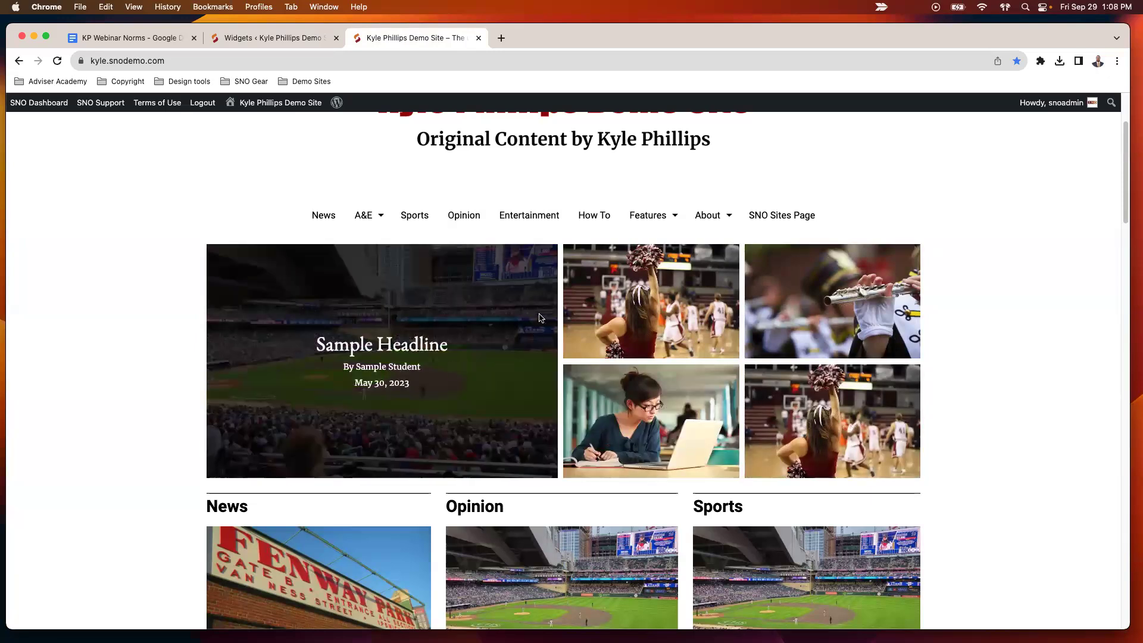
mouse_move(620, 309)
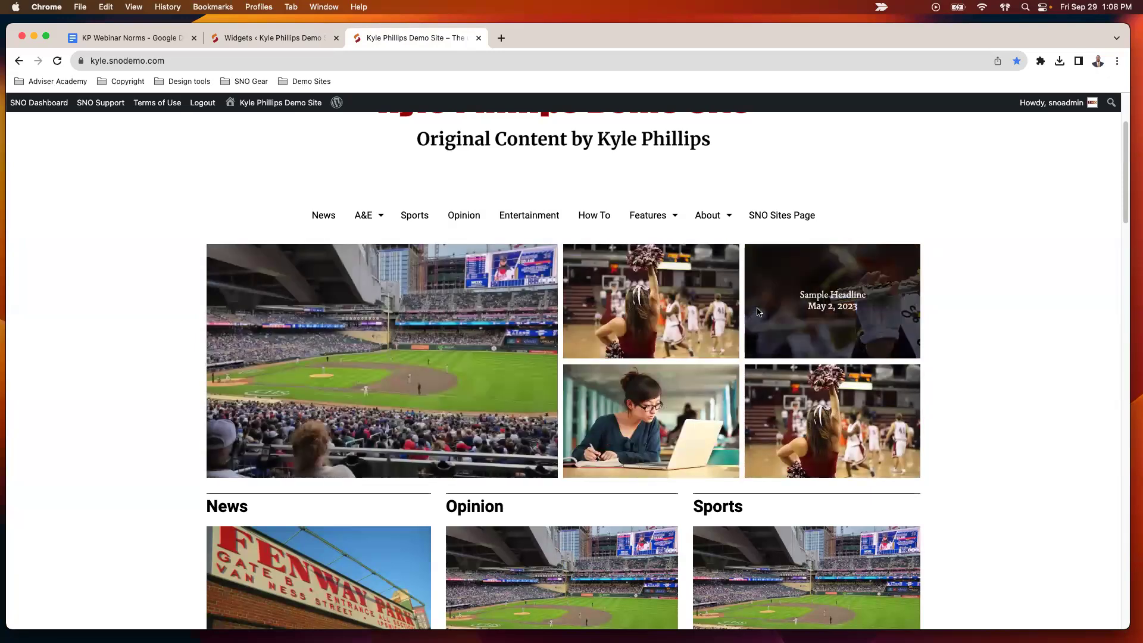
left_click(280, 39)
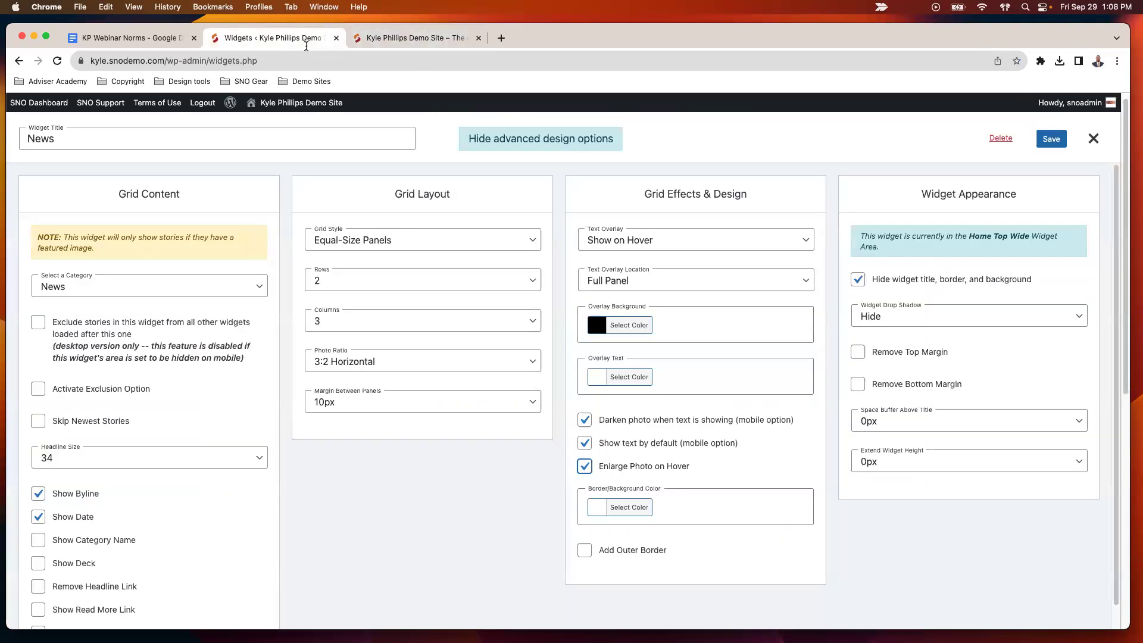
left_click(648, 470)
left_click(590, 470)
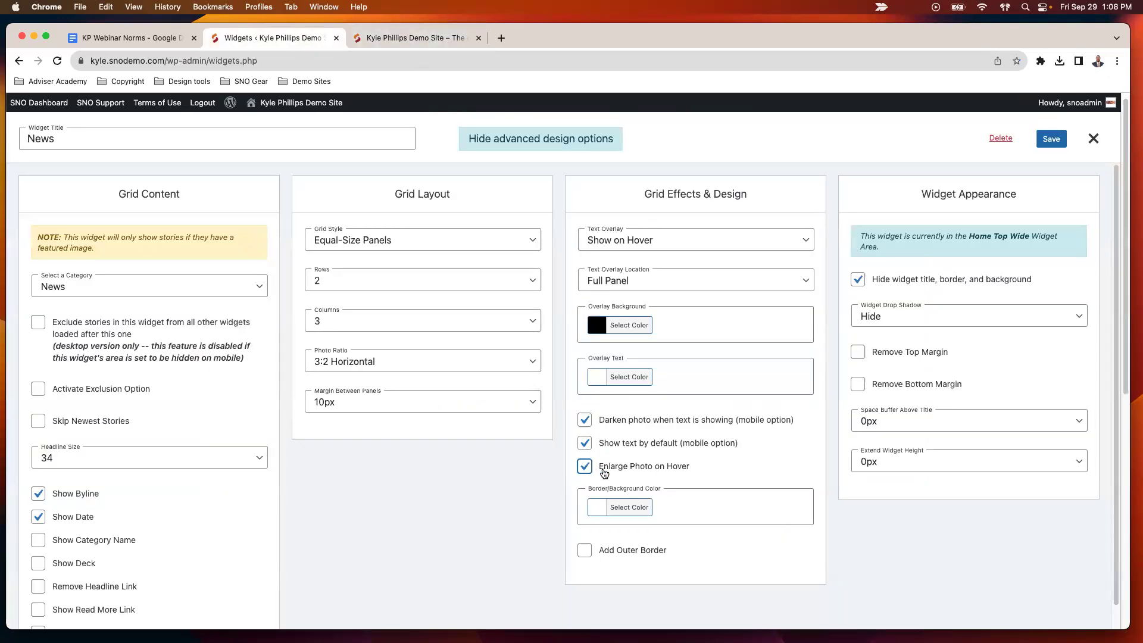
Toggle photo darkening and mobile default text off and on, then hide advanced design options
left_click(584, 424)
left_click(589, 424)
left_click(586, 446)
left_click(583, 445)
left_click(558, 147)
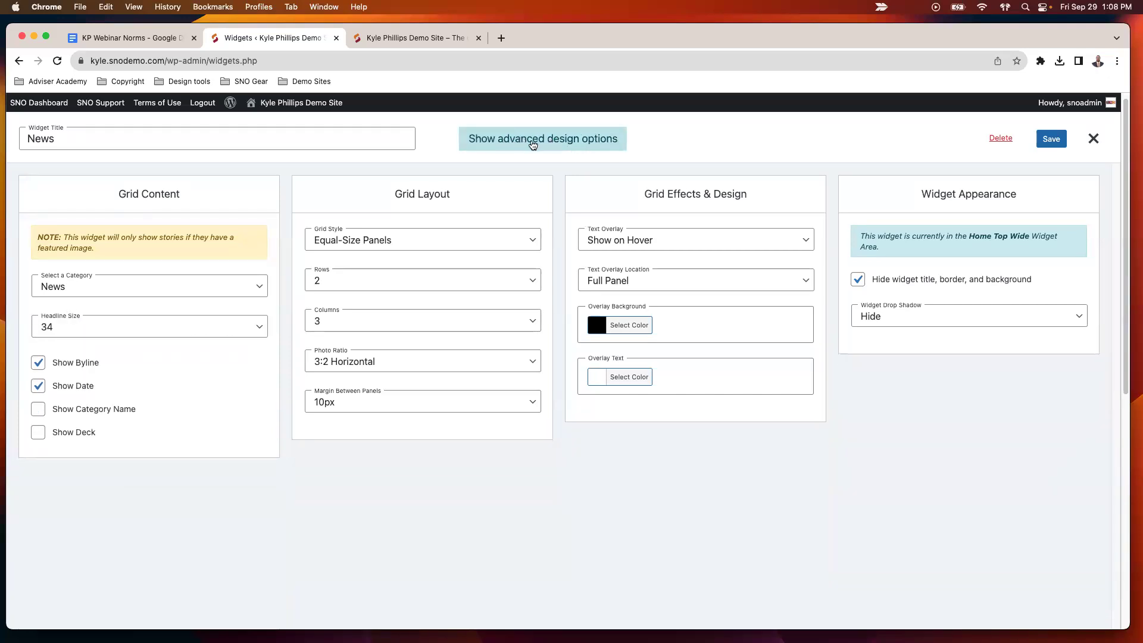
Expand the advanced design options, check the Overlay Background colour, and preview the homepage
left_click(557, 144)
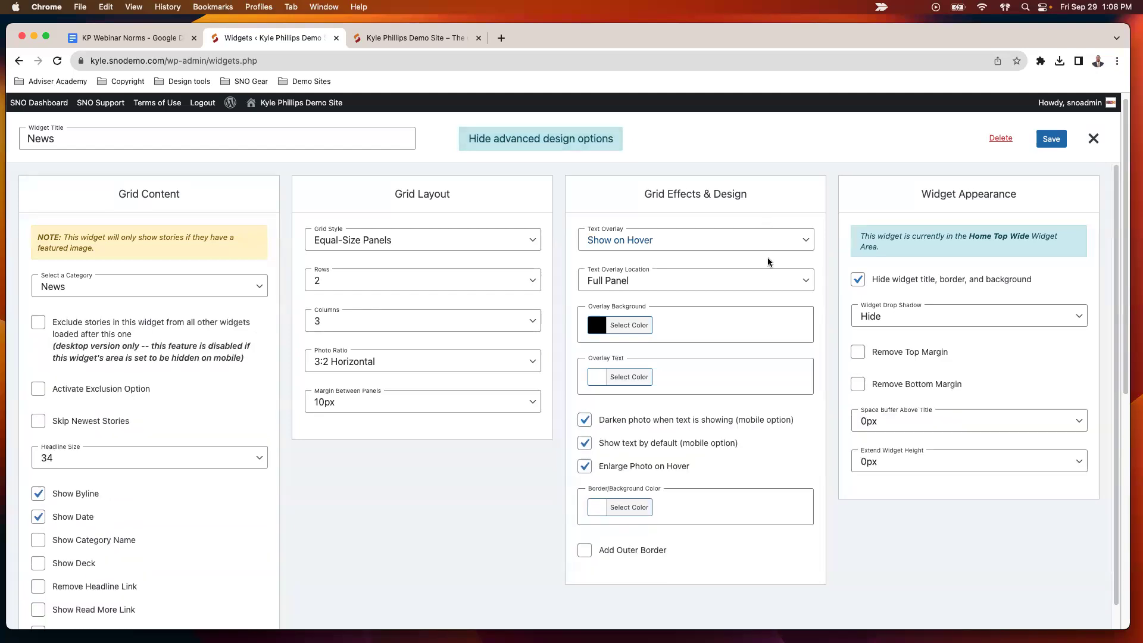
left_click(597, 333)
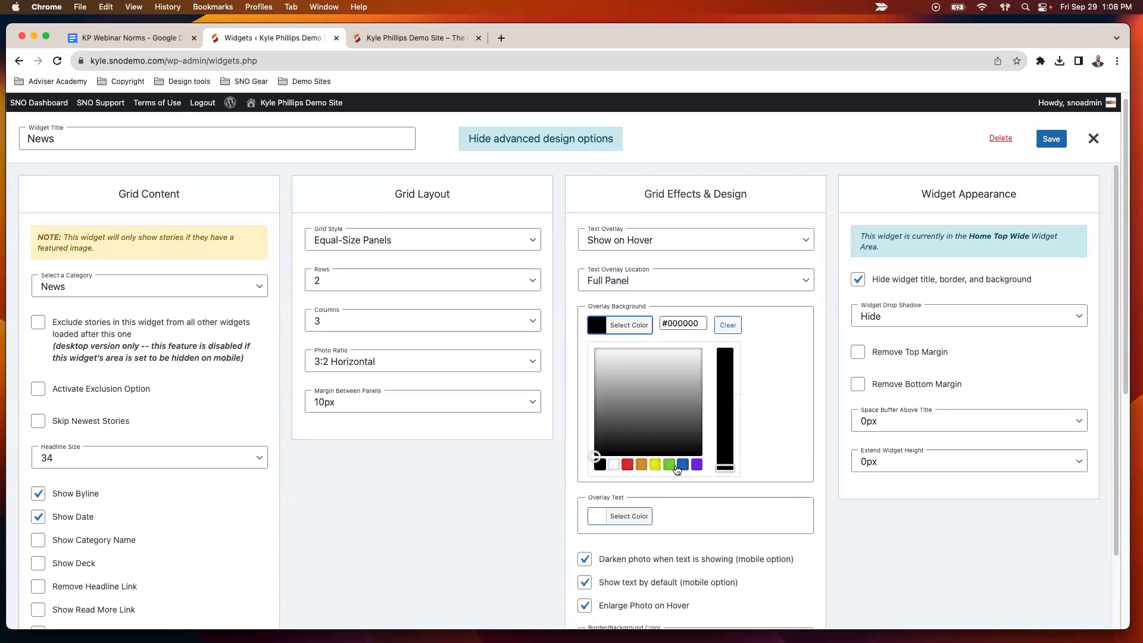
left_click(576, 393)
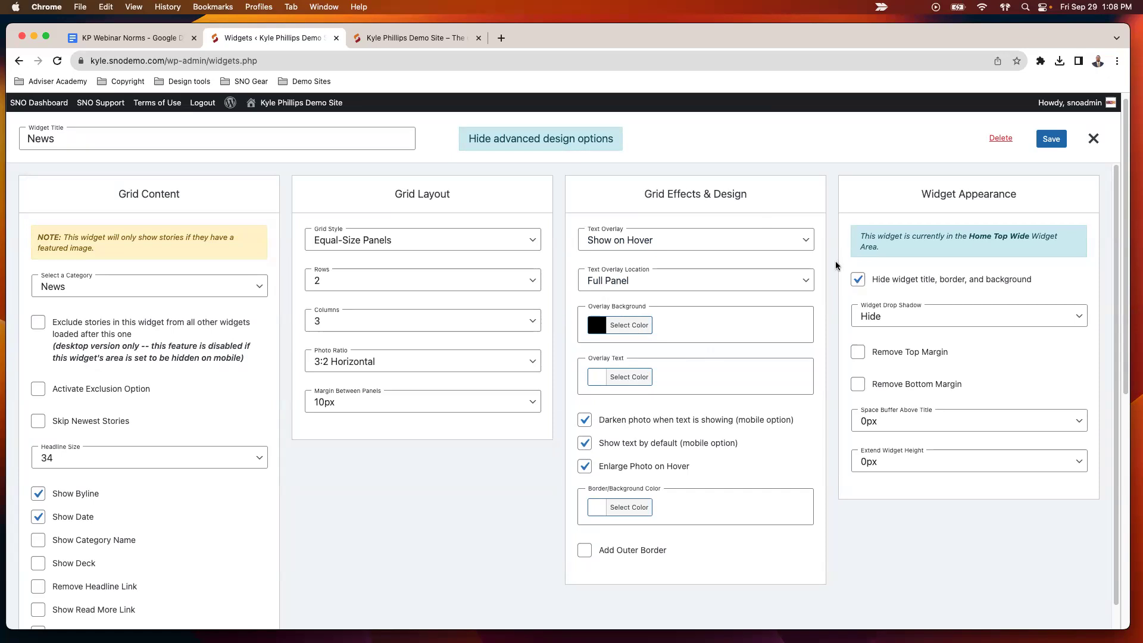
left_click(370, 38)
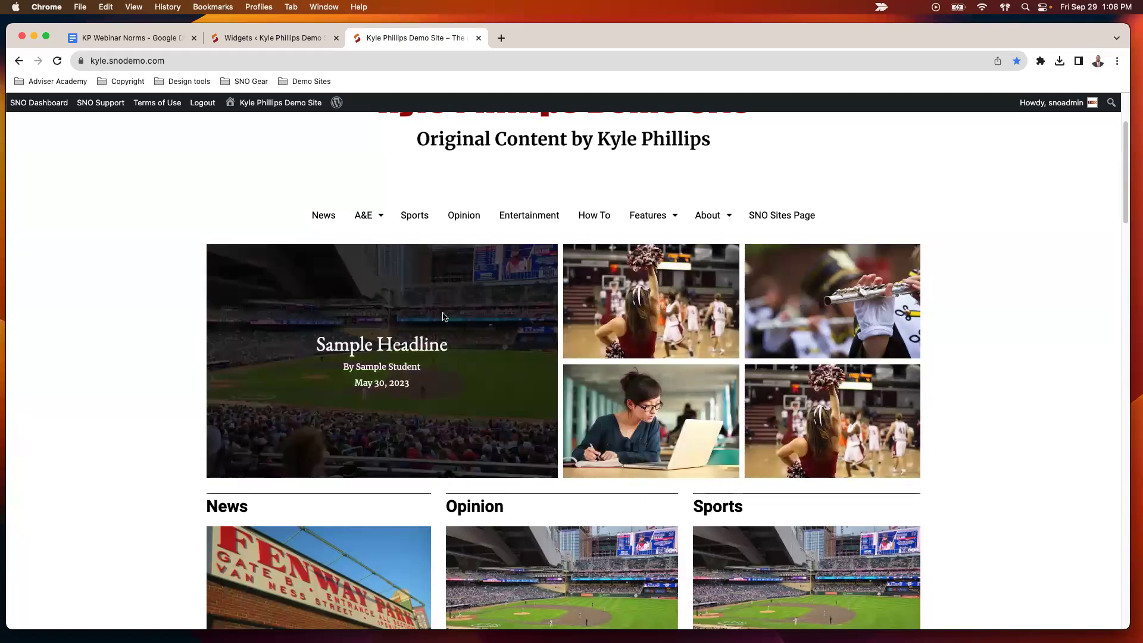
Untick Hide widget title, border and background on the News widget and save it
left_click(274, 37)
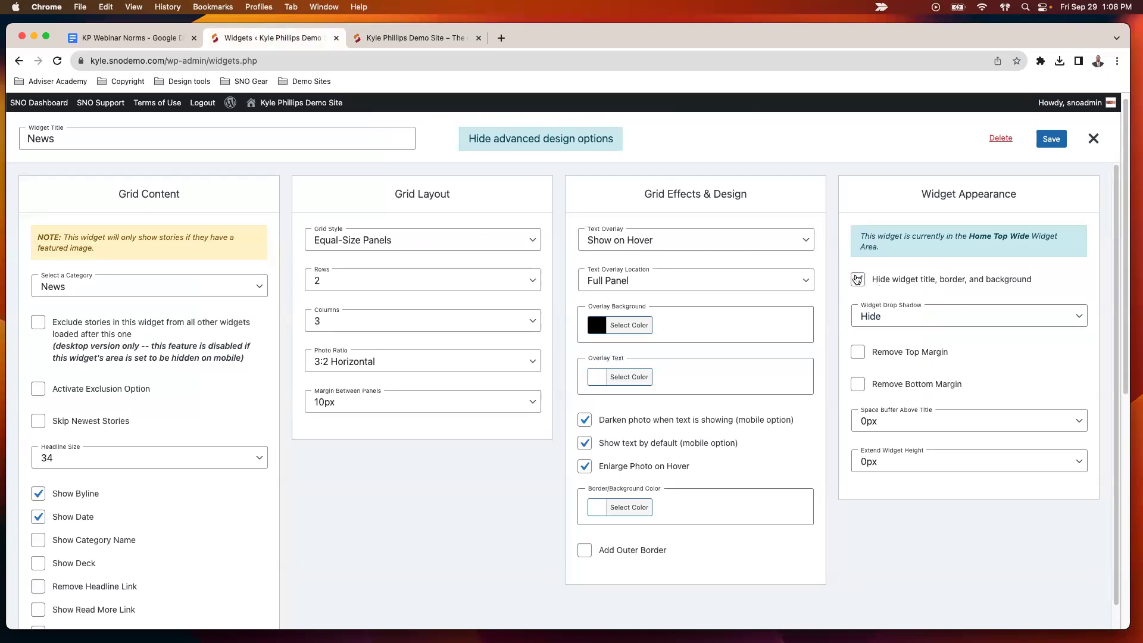
left_click(858, 279)
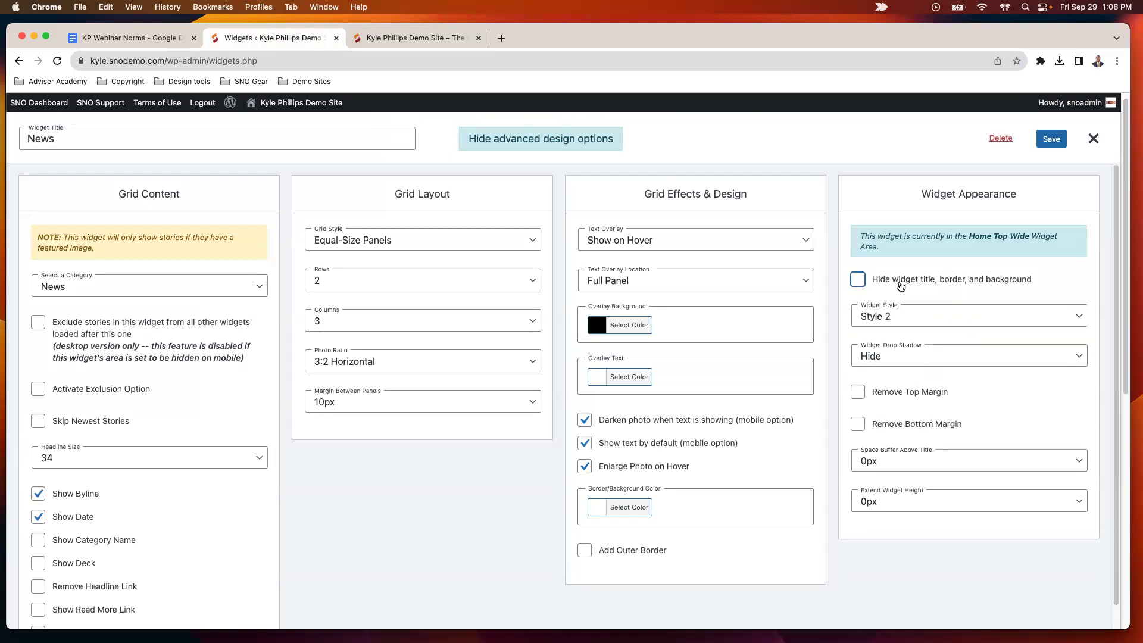
left_click(857, 280)
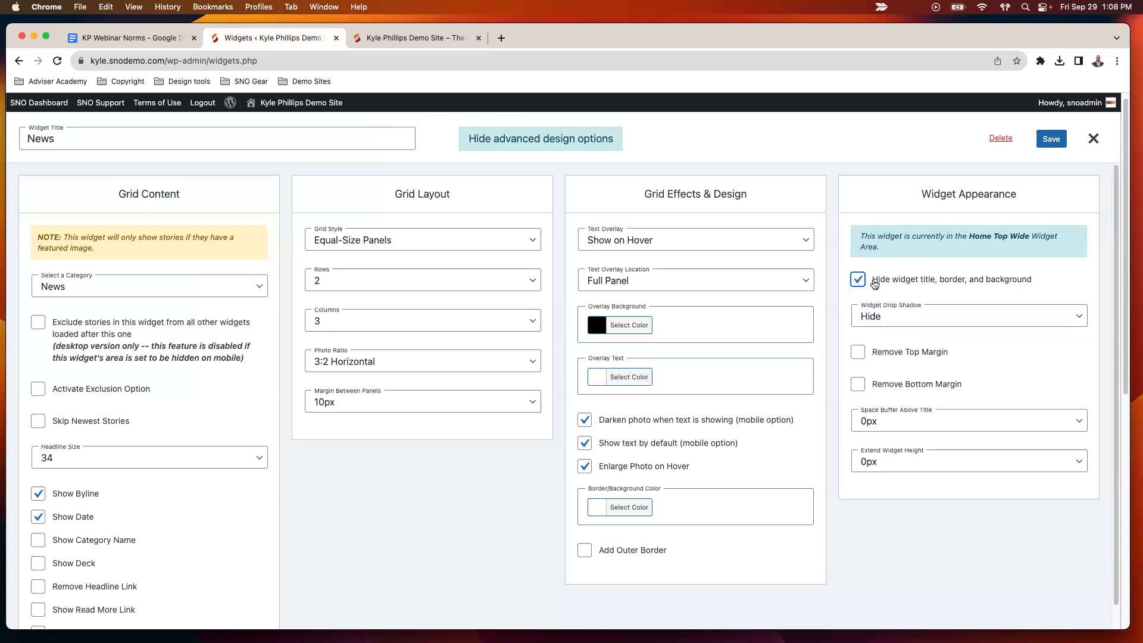
left_click(877, 284)
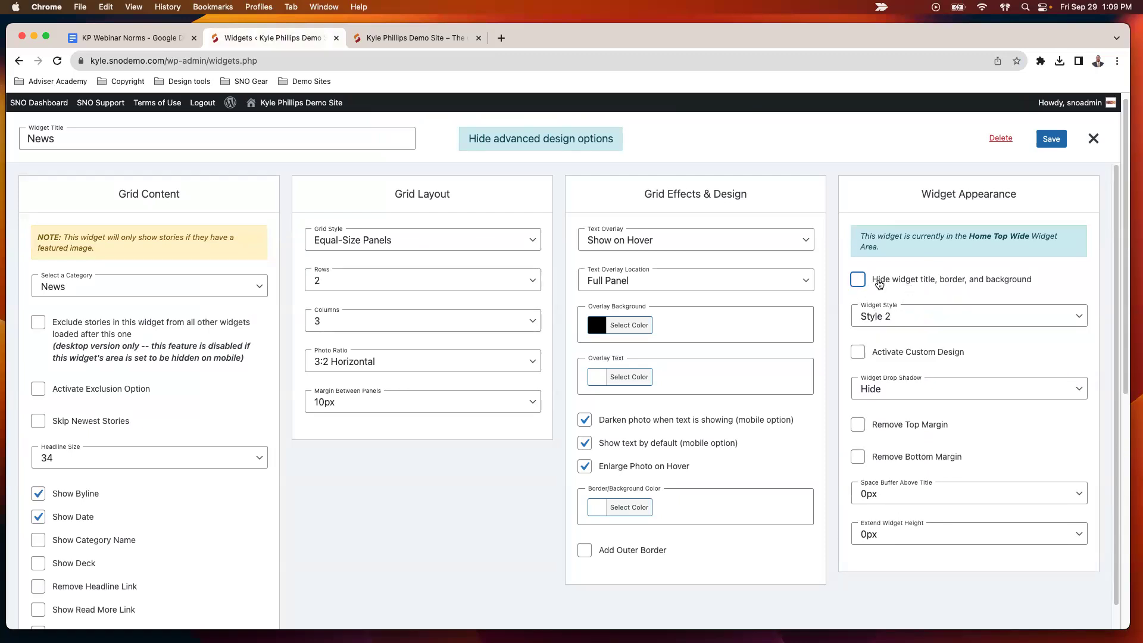
left_click(1050, 141)
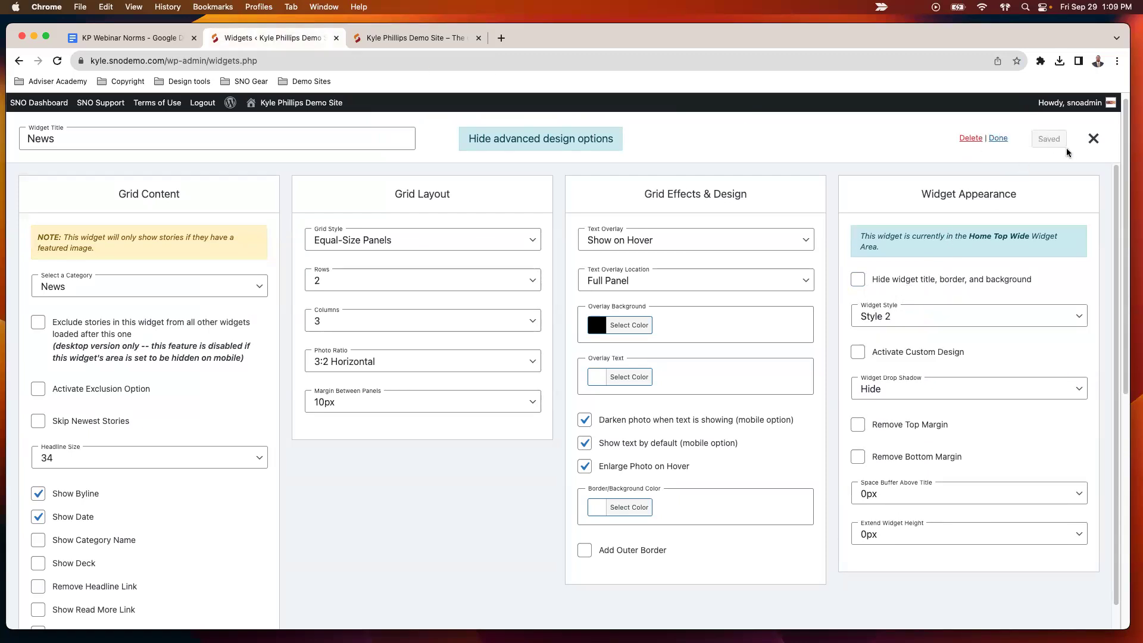
Reload the homepage and scroll through the titled 2×3 News photo grid and back up
left_click(417, 38)
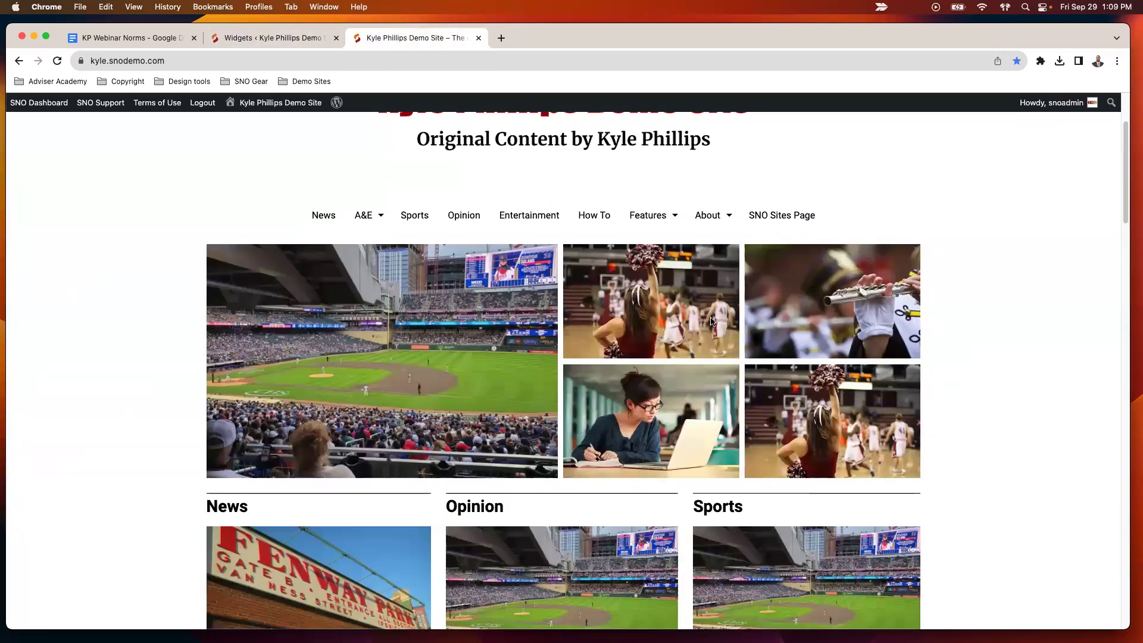
key("super+r")
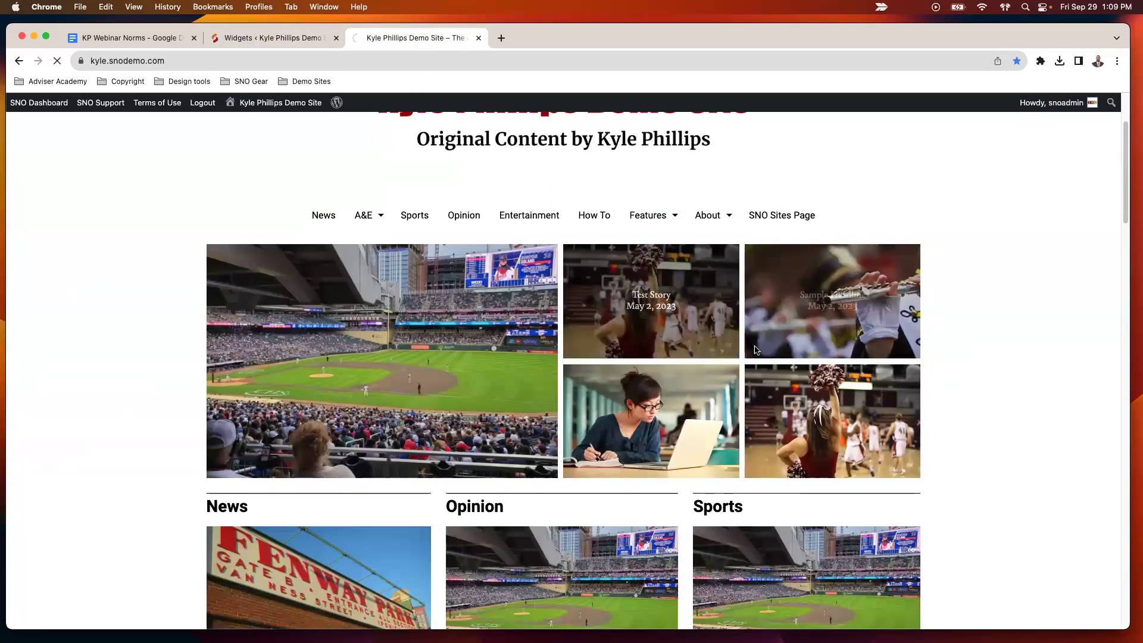
scroll(814, 366, "down", 3)
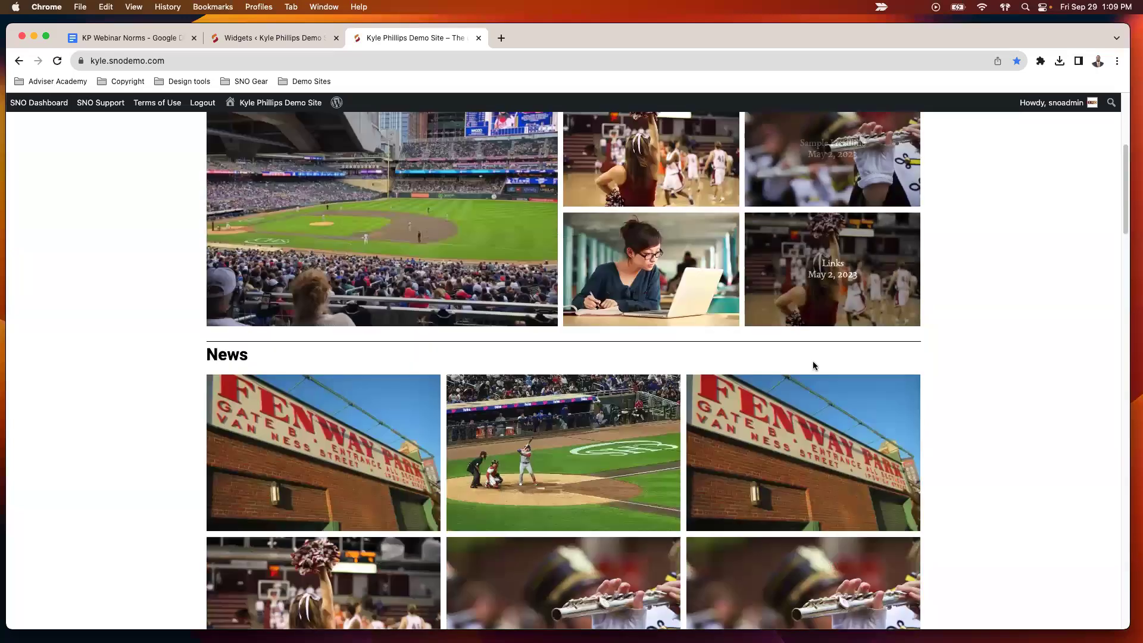
scroll(814, 366, "down", 3)
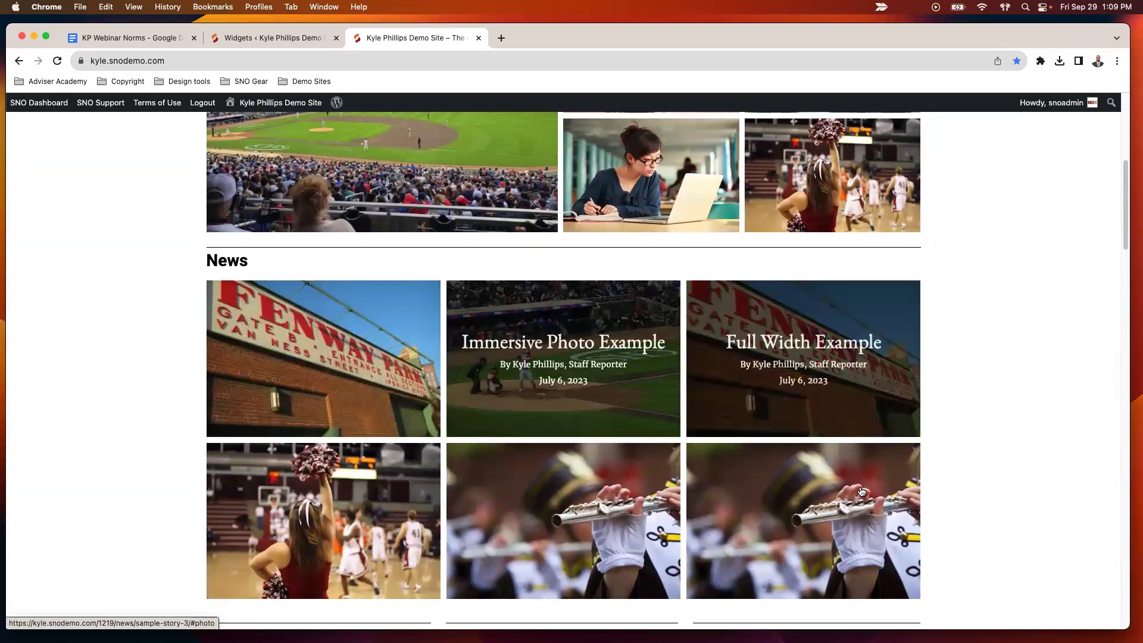
scroll(952, 315, "down", 1)
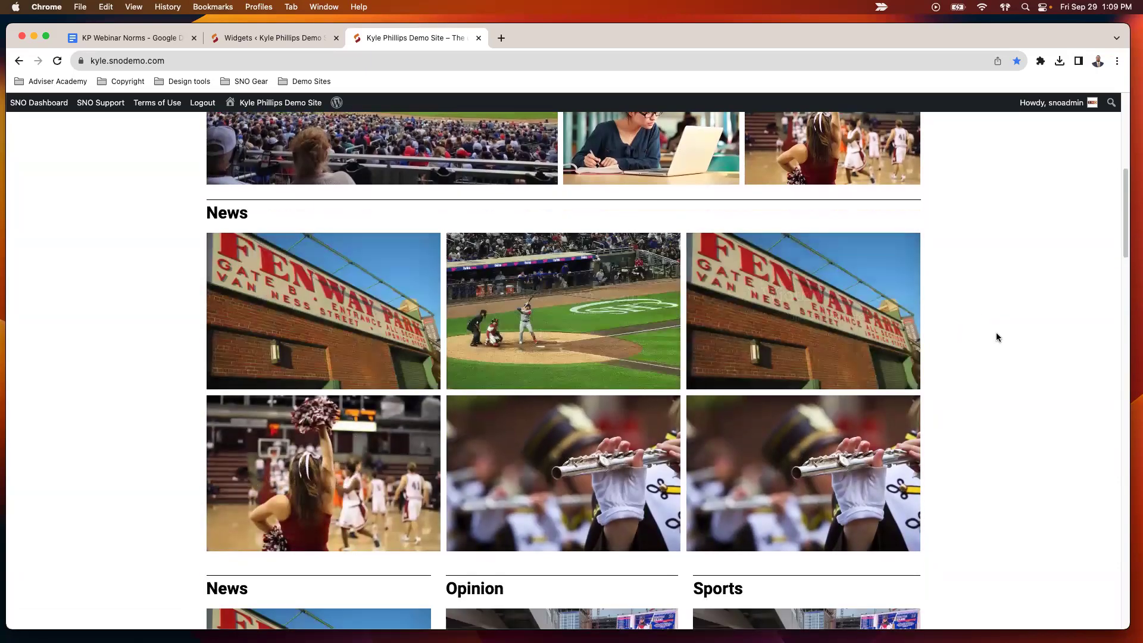
scroll(995, 331, "down", 2)
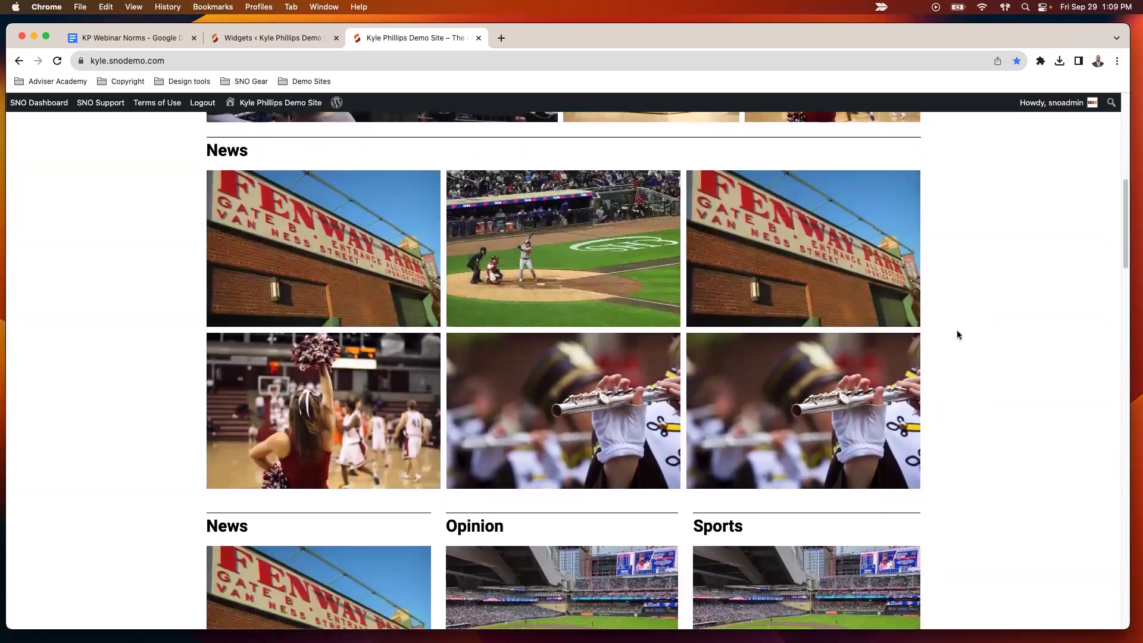
scroll(955, 330, "up", 3)
scroll(956, 335, "up", 5)
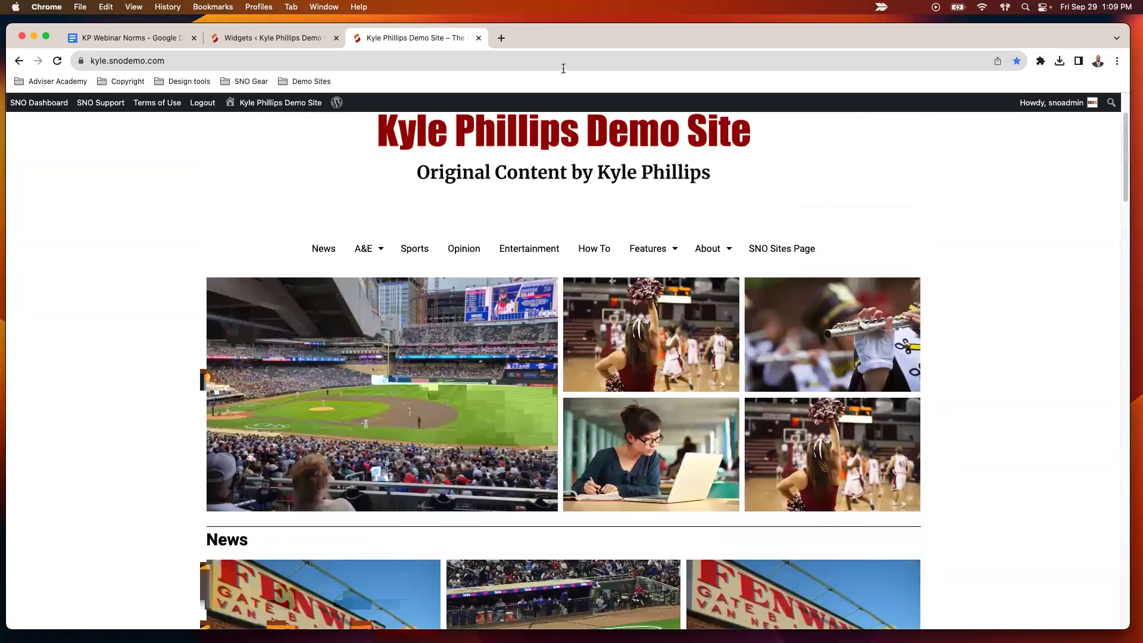
Replace the News grid in Home Top Wide with a Story Carousel titled Recent Stories
left_click(300, 38)
left_click(1093, 138)
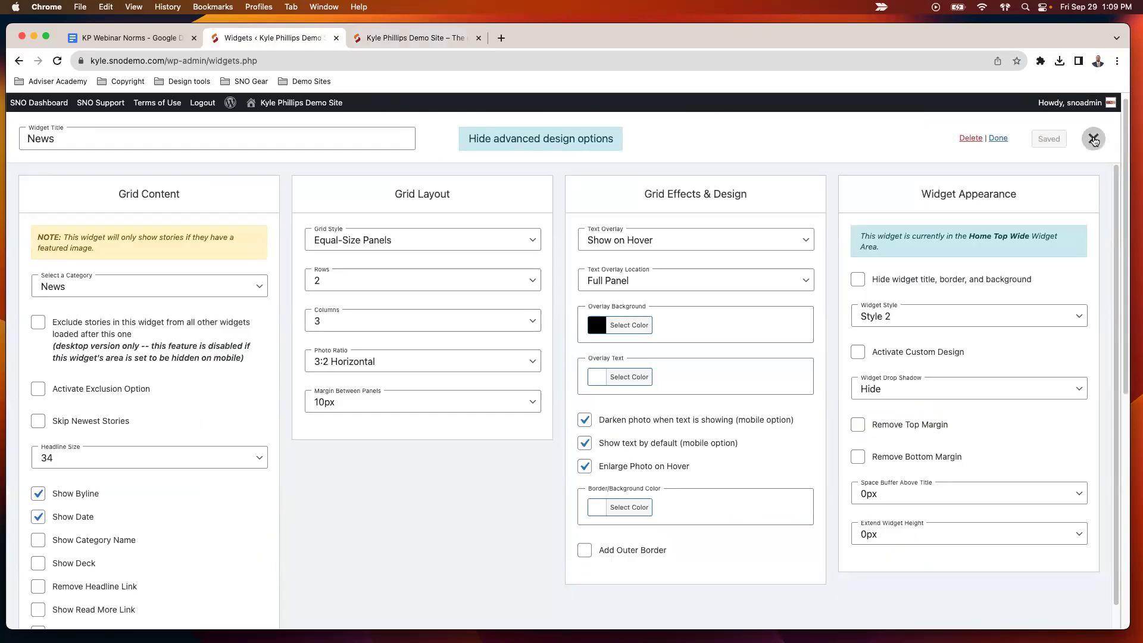
left_click_drag(661, 227, 293, 253)
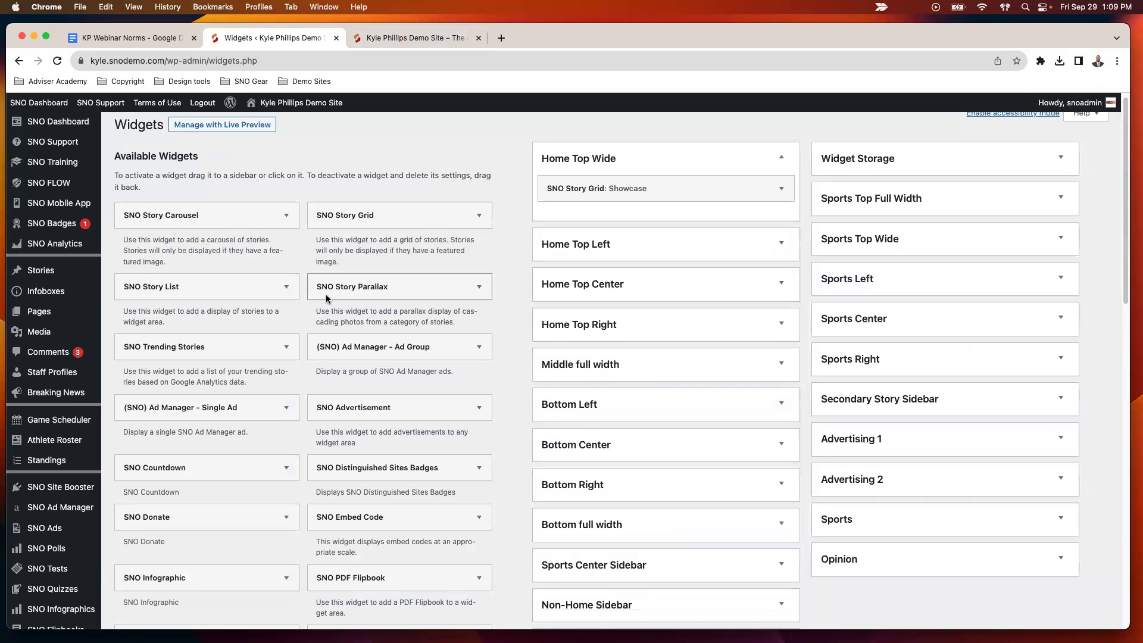
left_click_drag(196, 221, 661, 187)
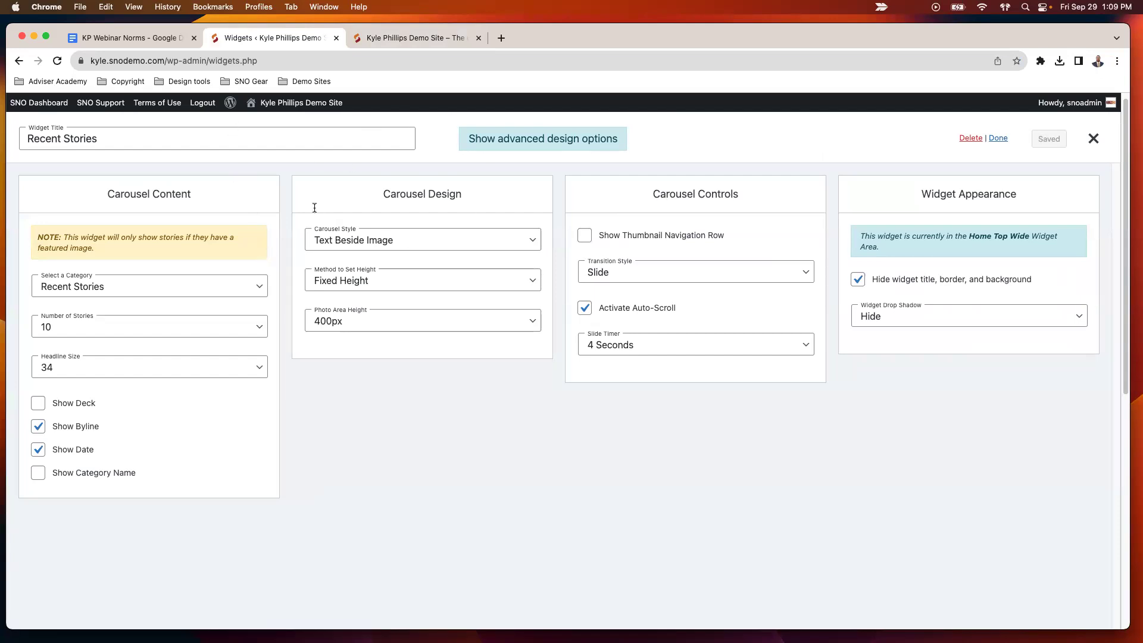
Feed the carousel from the Showcase category and reveal its advanced design options
left_click(119, 294)
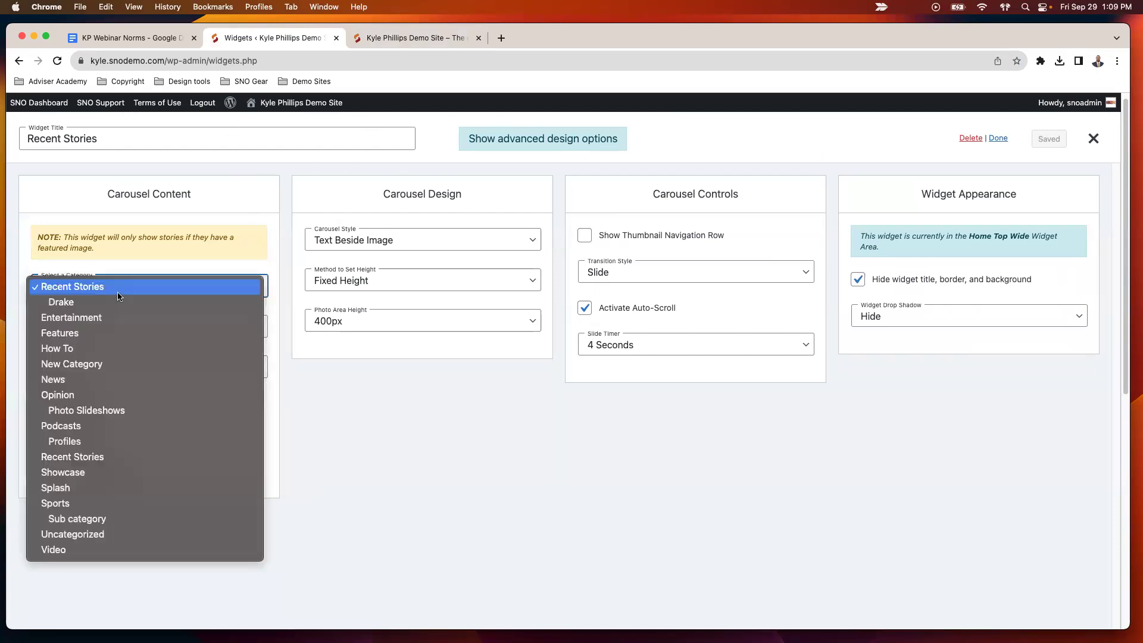
left_click(134, 471)
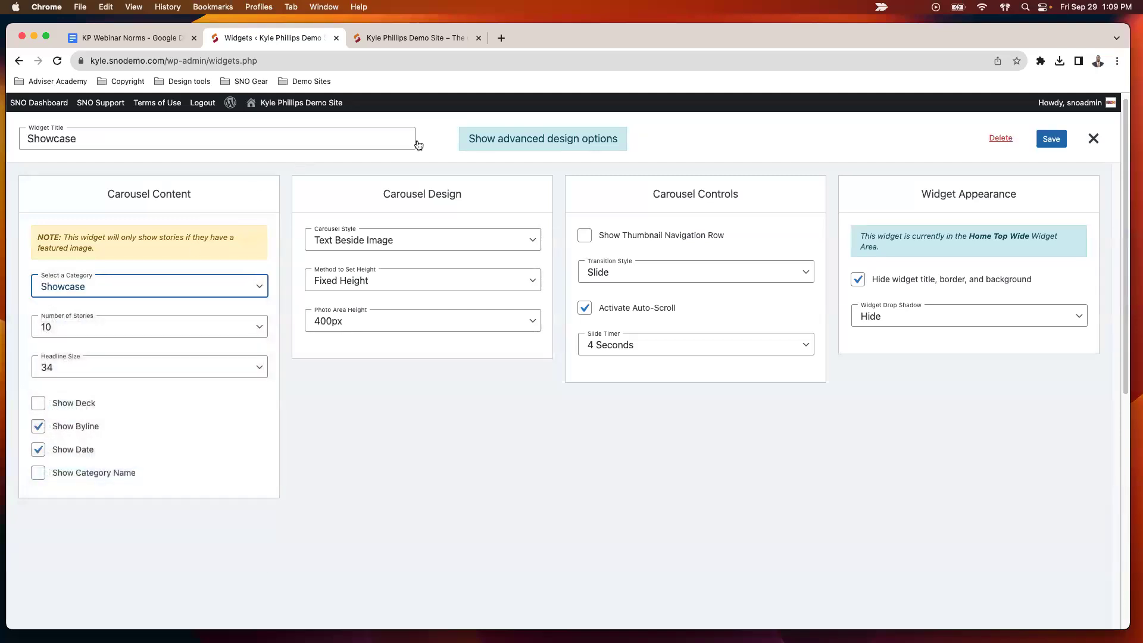
left_click(548, 139)
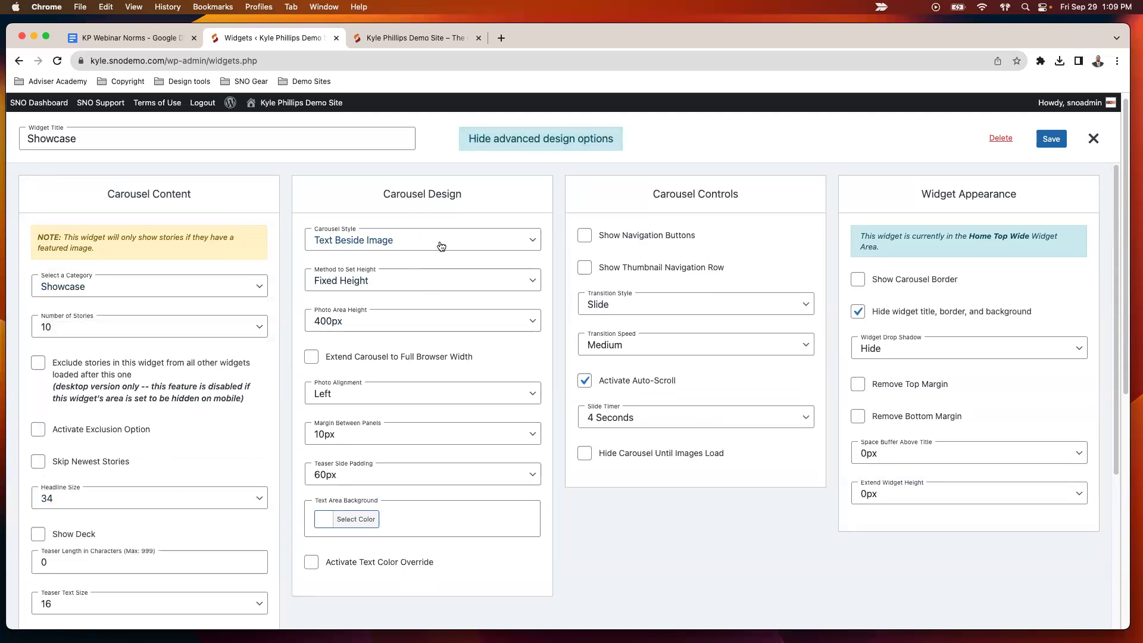
left_click(511, 149)
left_click(569, 147)
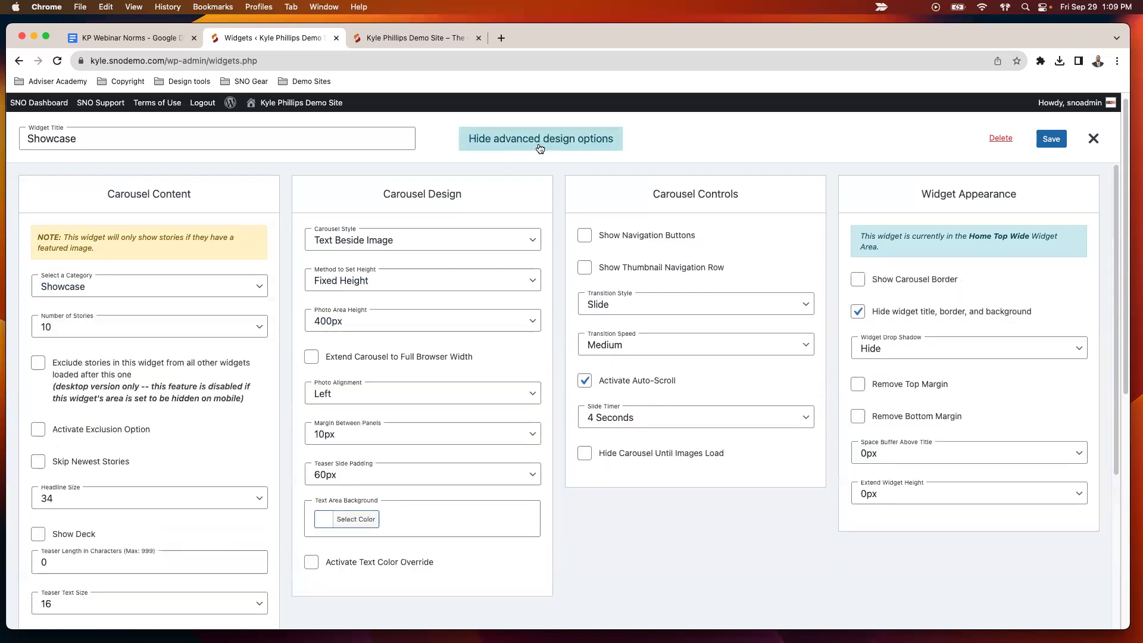
left_click(540, 148)
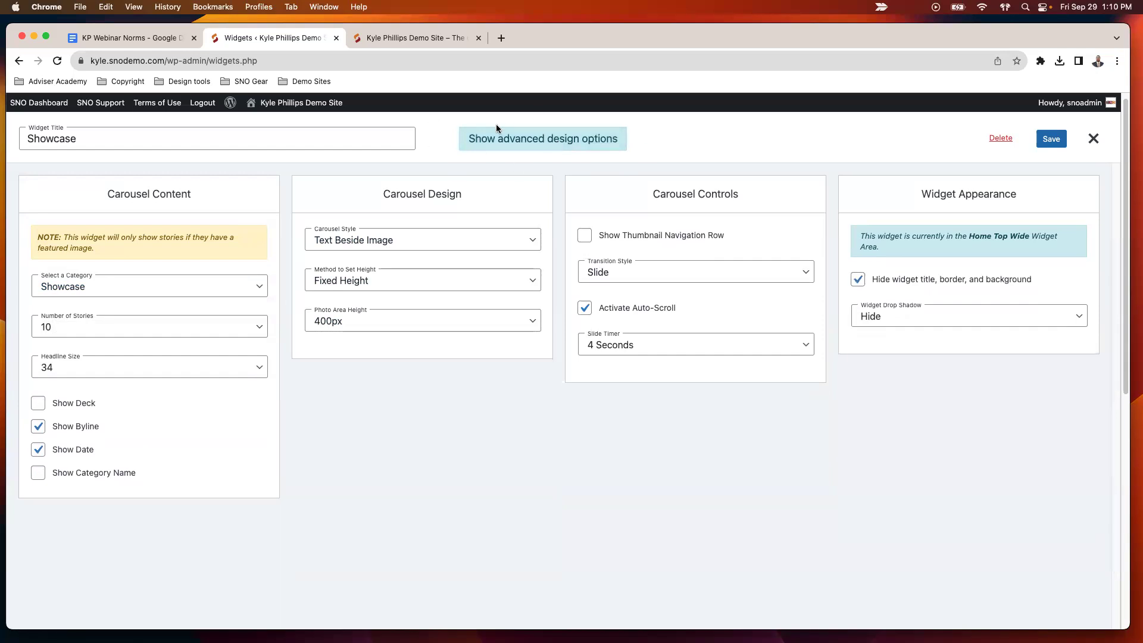
left_click(553, 144)
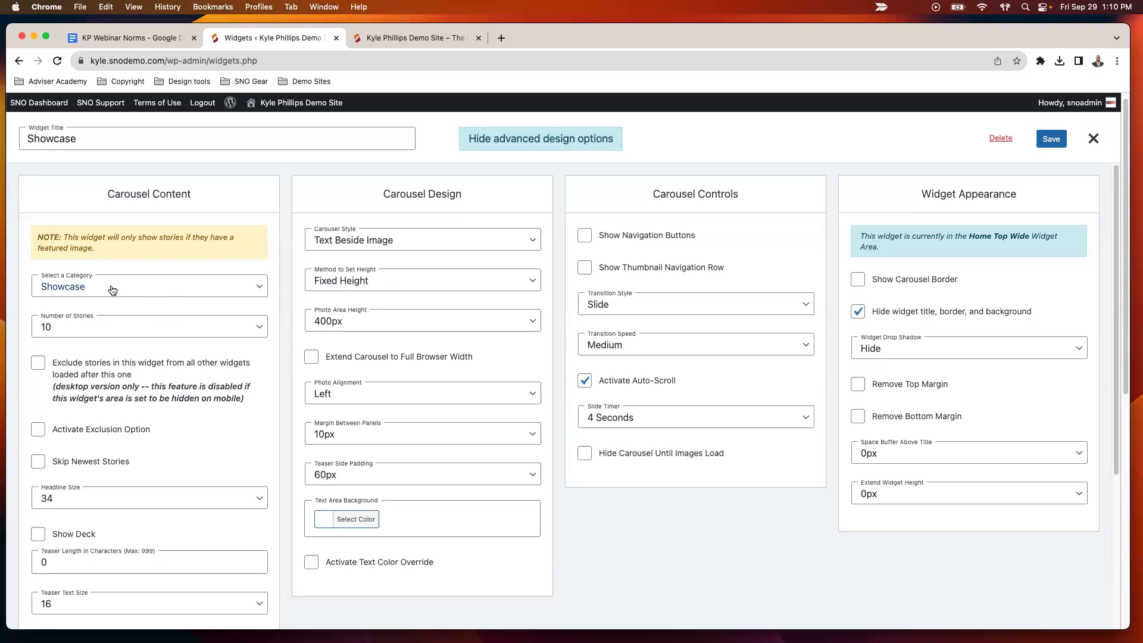
Set the carousel's Number of Stories to 4
scroll(148, 267, "down", 1)
scroll(149, 267, "down", 3)
left_click(141, 298)
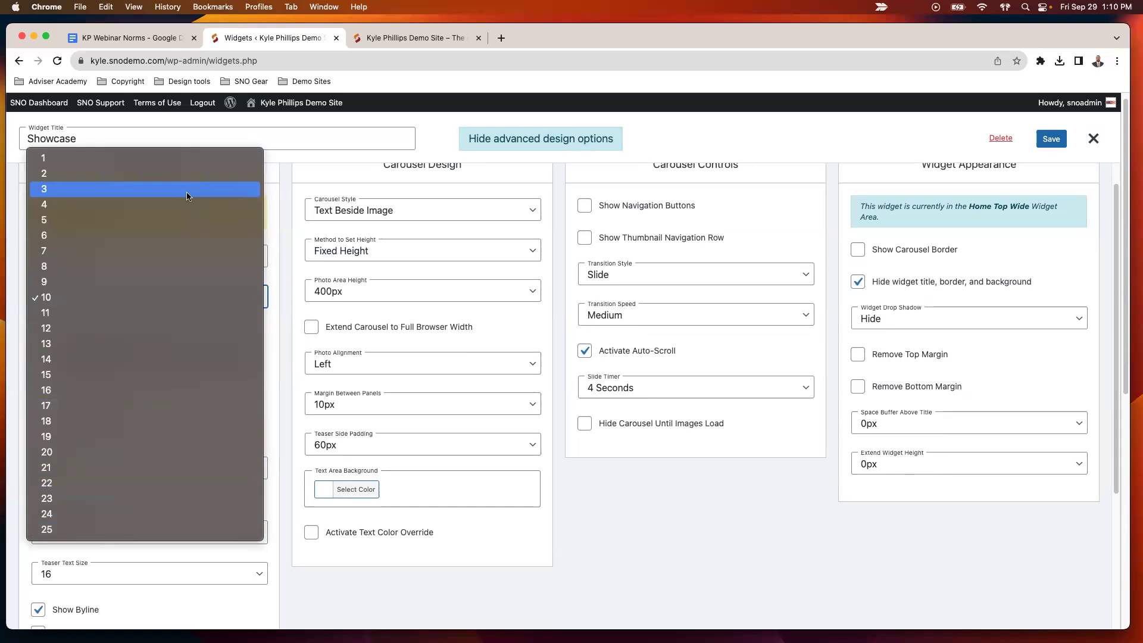
left_click(145, 211)
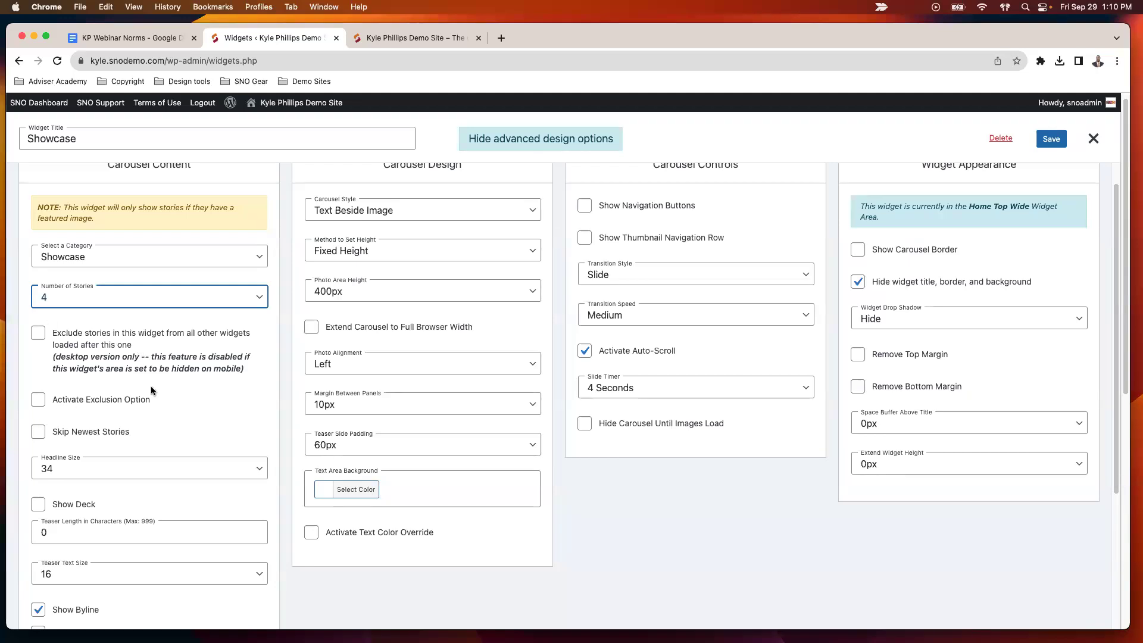
Leave Show Deck off and review the remaining Carousel Content options
scroll(153, 369, "down", 2)
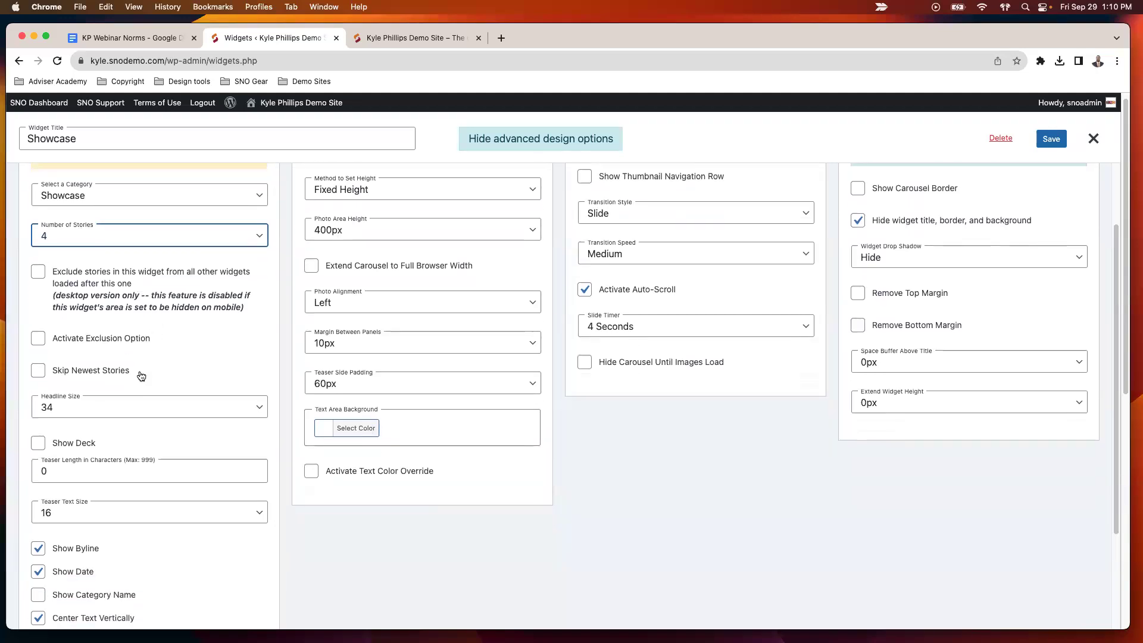
scroll(141, 376, "down", 2)
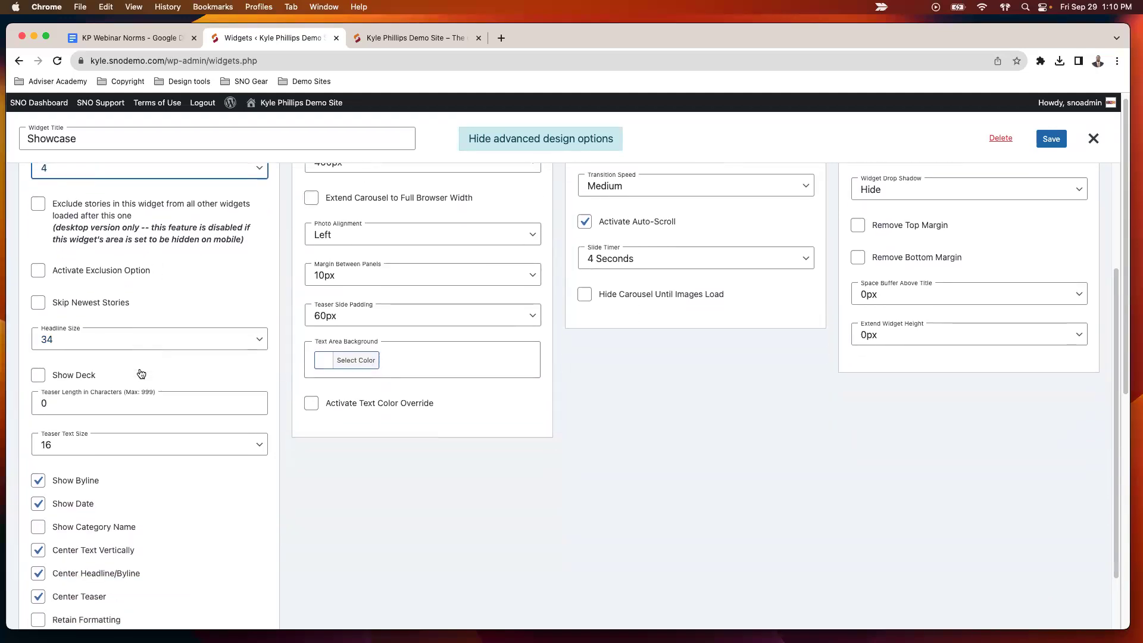
left_click(43, 377)
left_click(40, 376)
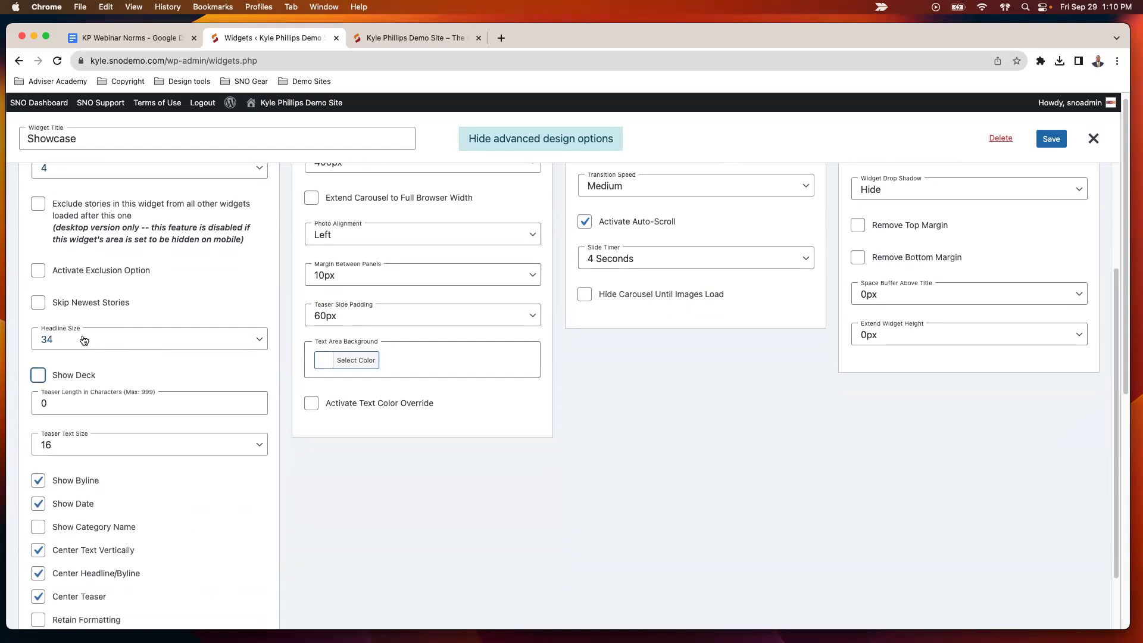
scroll(169, 339, "down", 1)
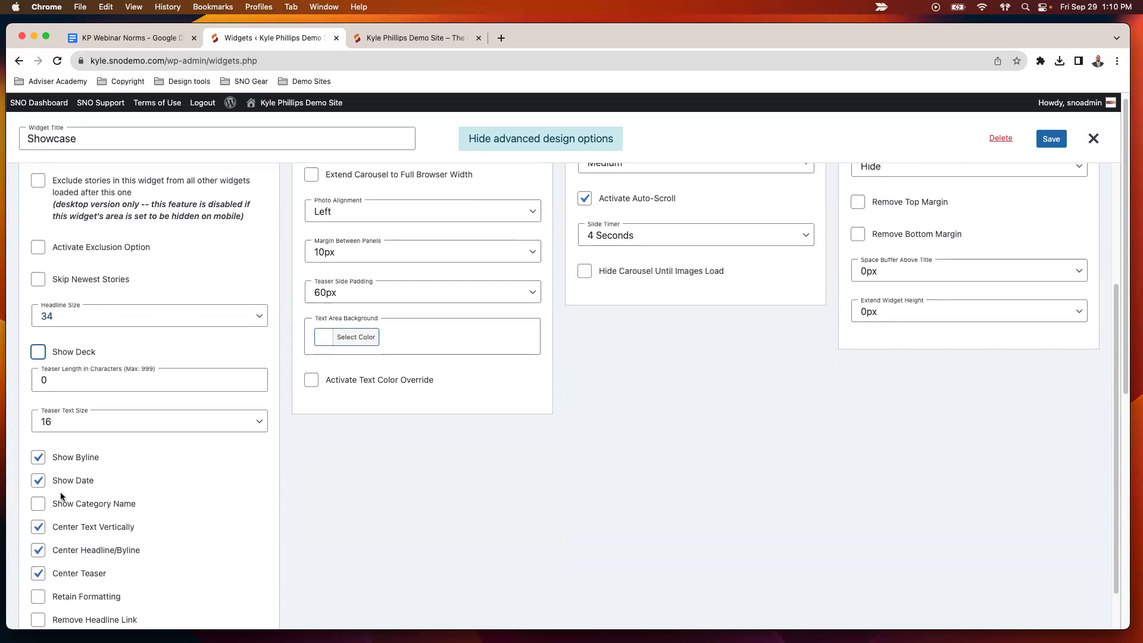
scroll(75, 511, "down", 1)
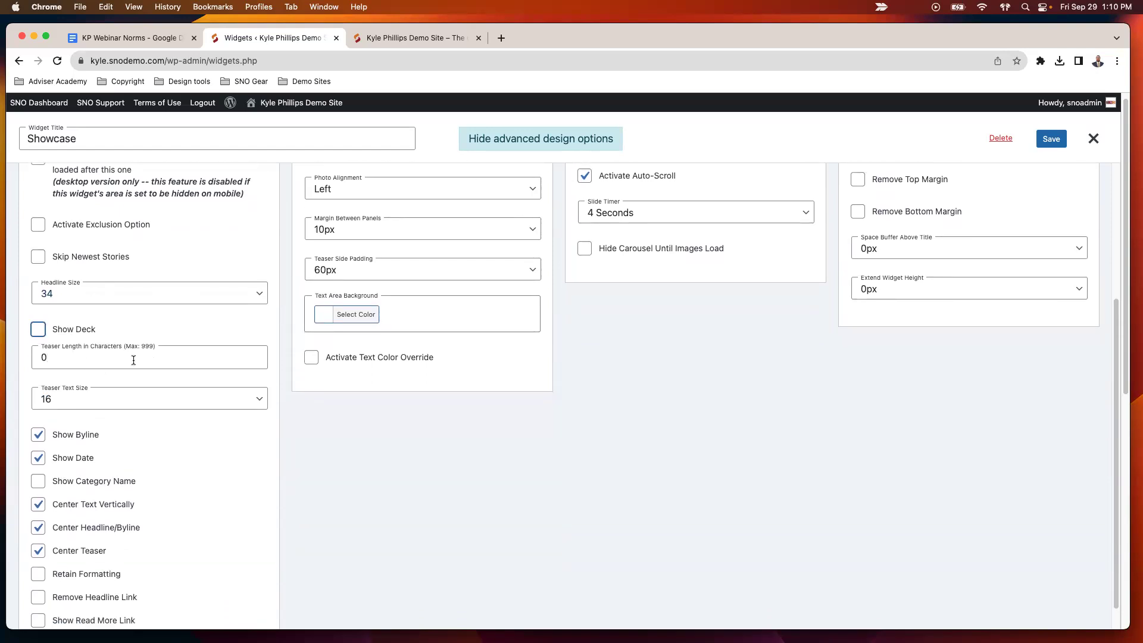
scroll(167, 359, "down", 2)
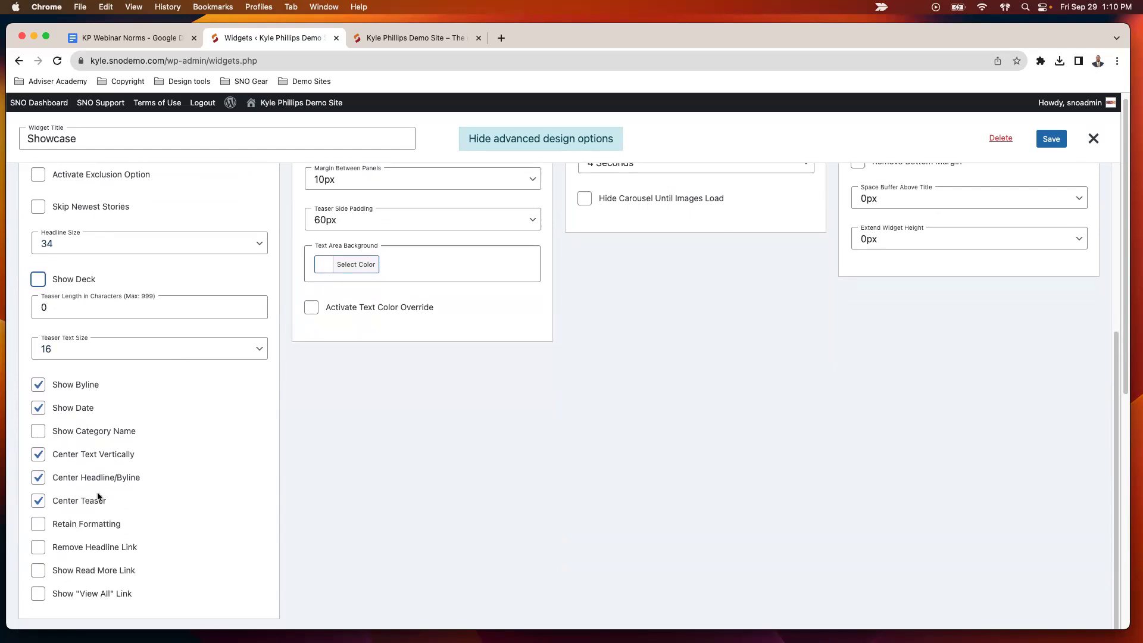
scroll(247, 475, "up", 10)
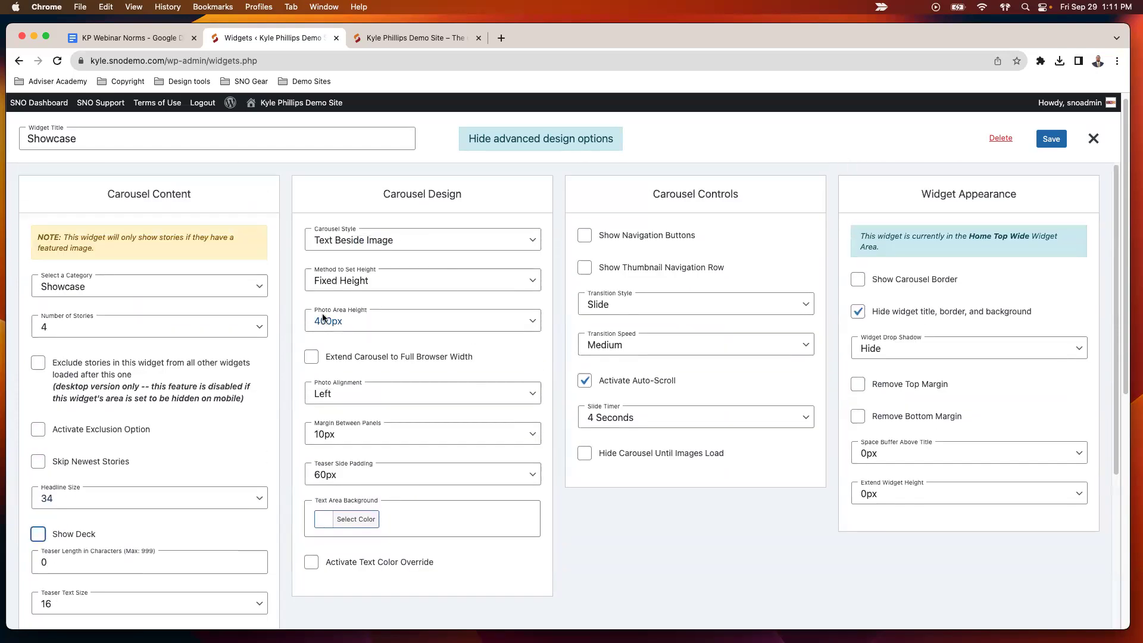
left_click(363, 244)
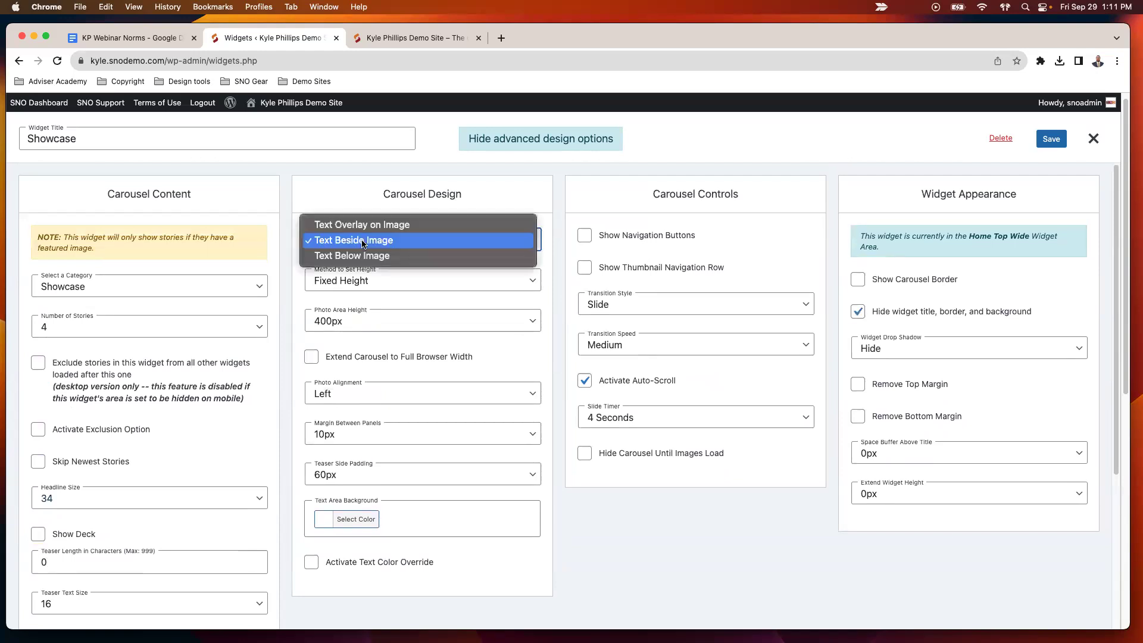
left_click(390, 250)
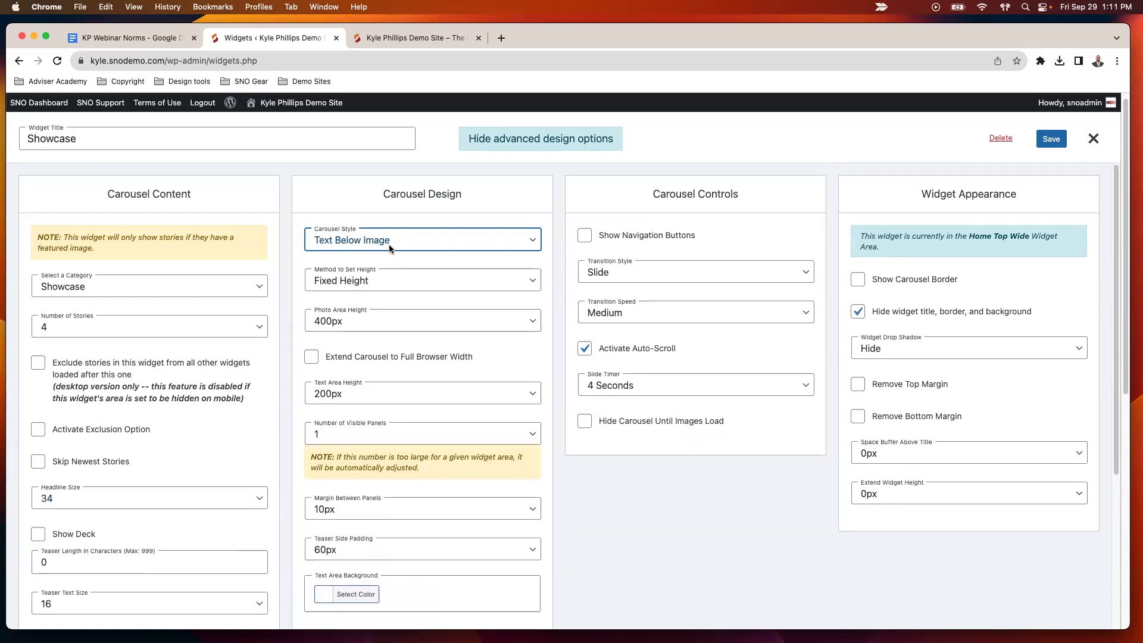
left_click(390, 249)
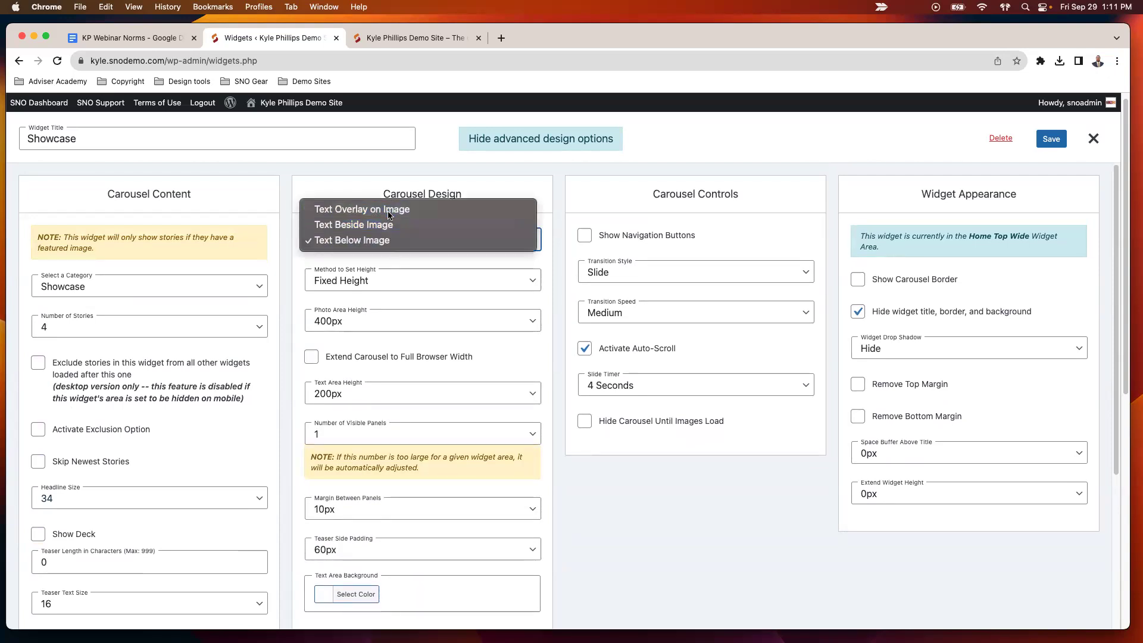
left_click(388, 207)
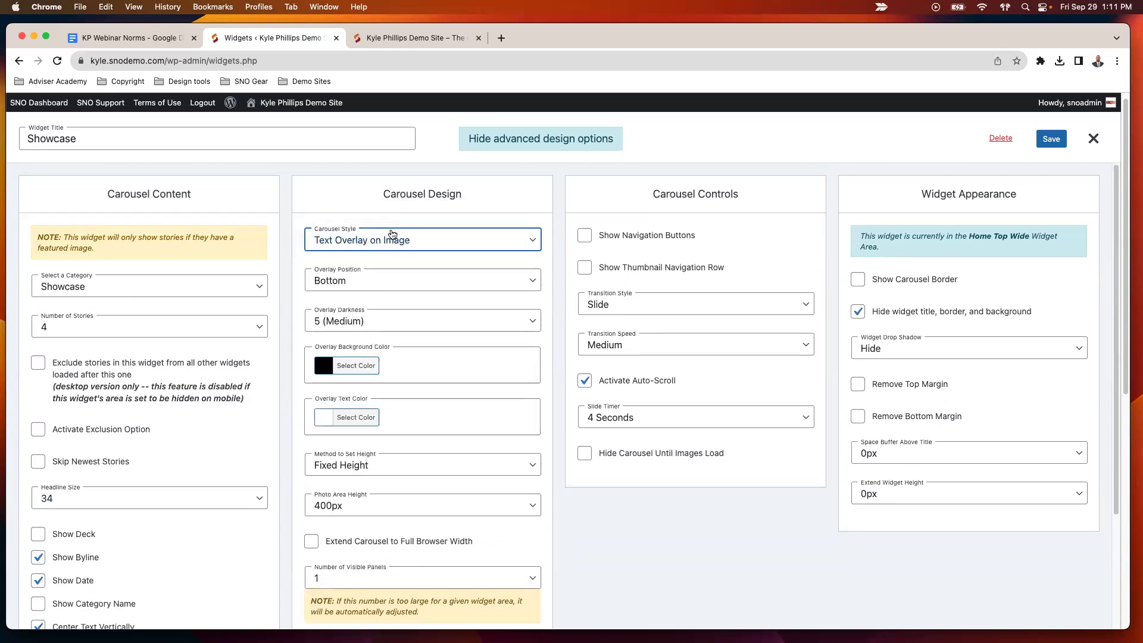
left_click(381, 247)
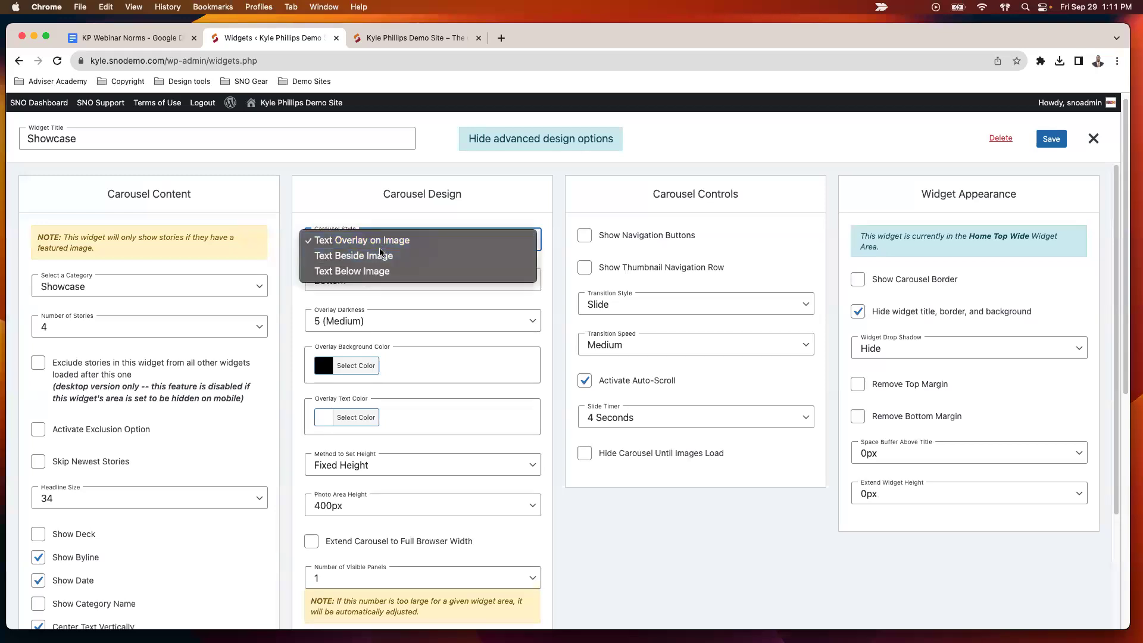
left_click(381, 255)
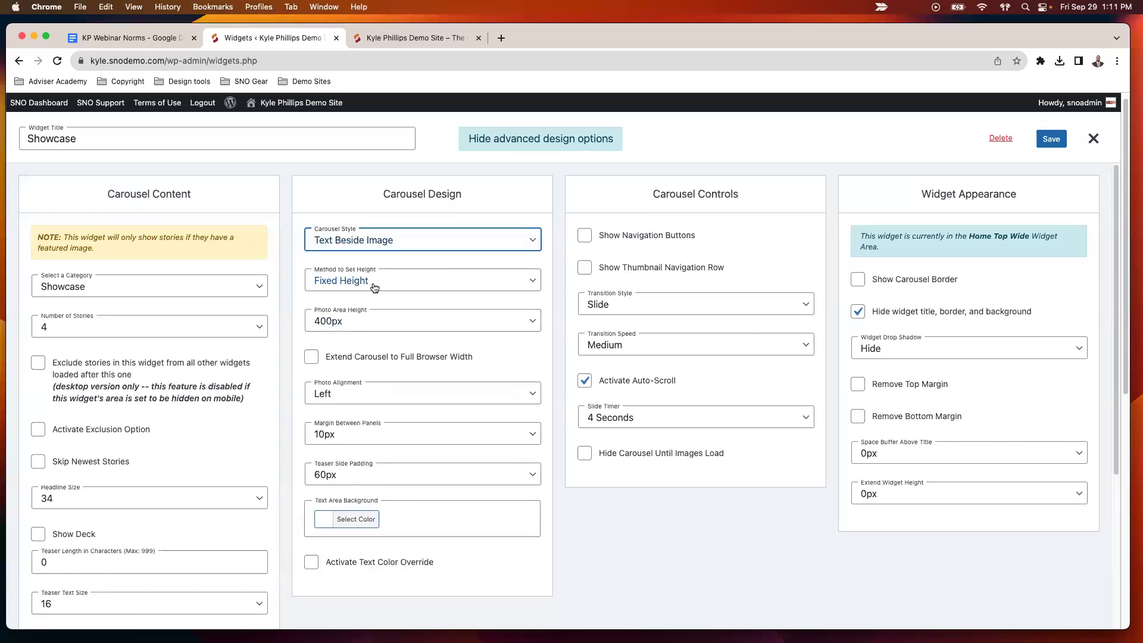
left_click(374, 287)
left_click(374, 287)
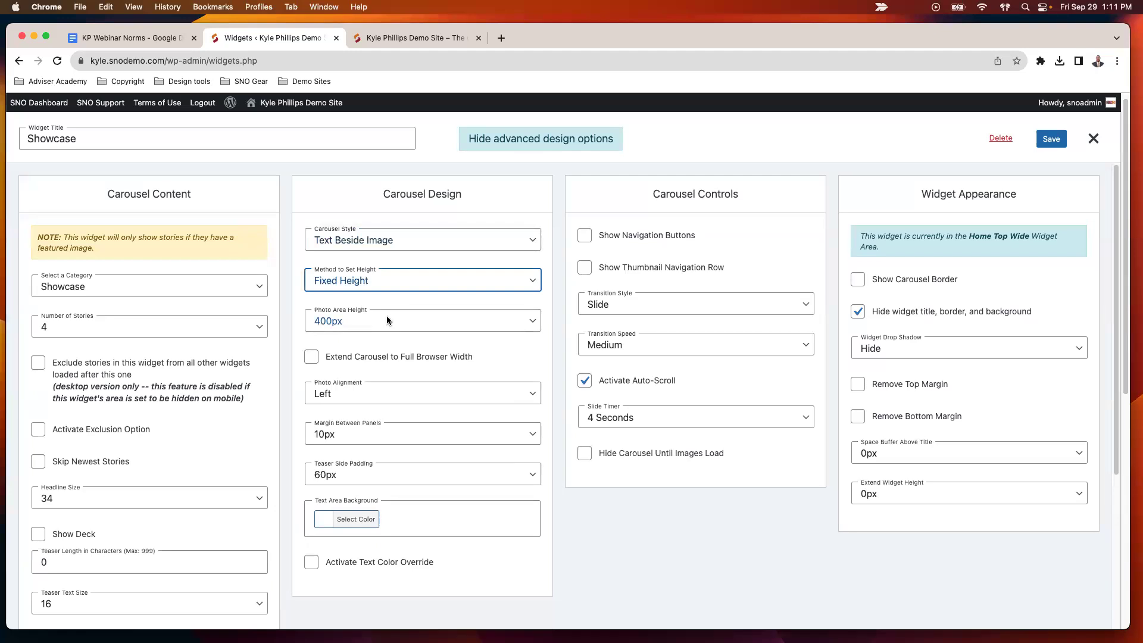
left_click(387, 315)
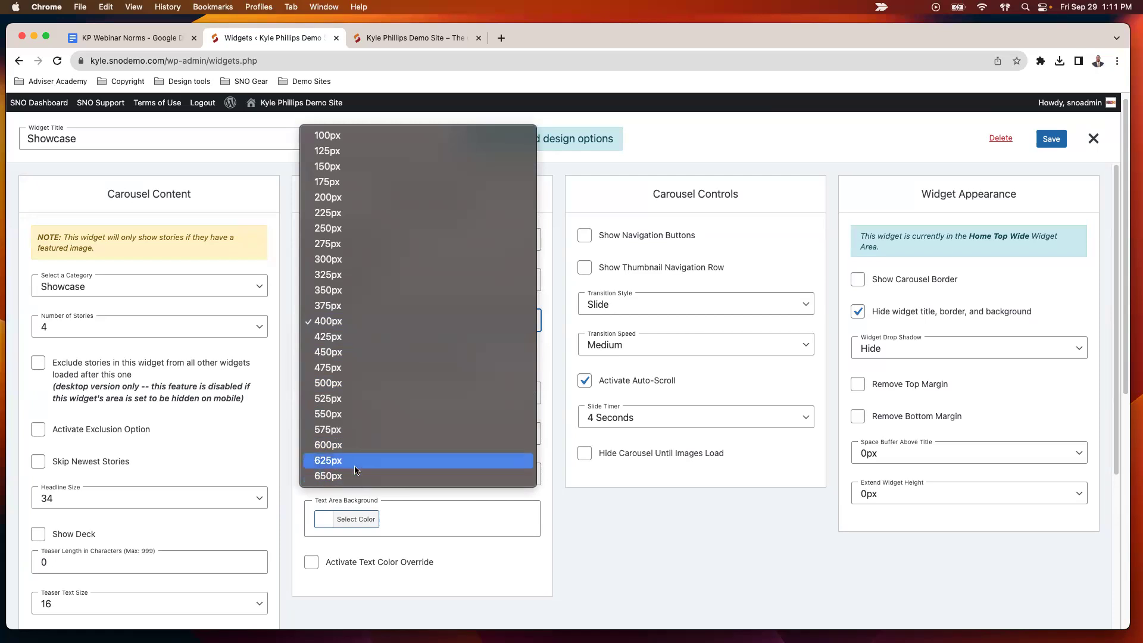
left_click(360, 324)
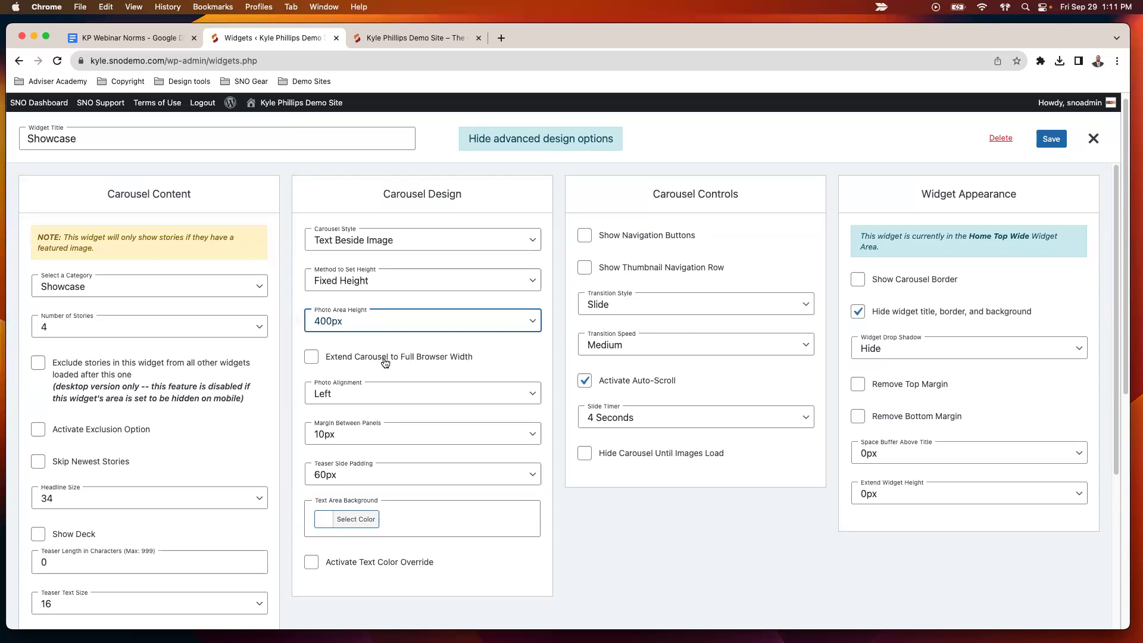
Stretch the carousel to full browser width, keeping photo alignment on Left
left_click(311, 357)
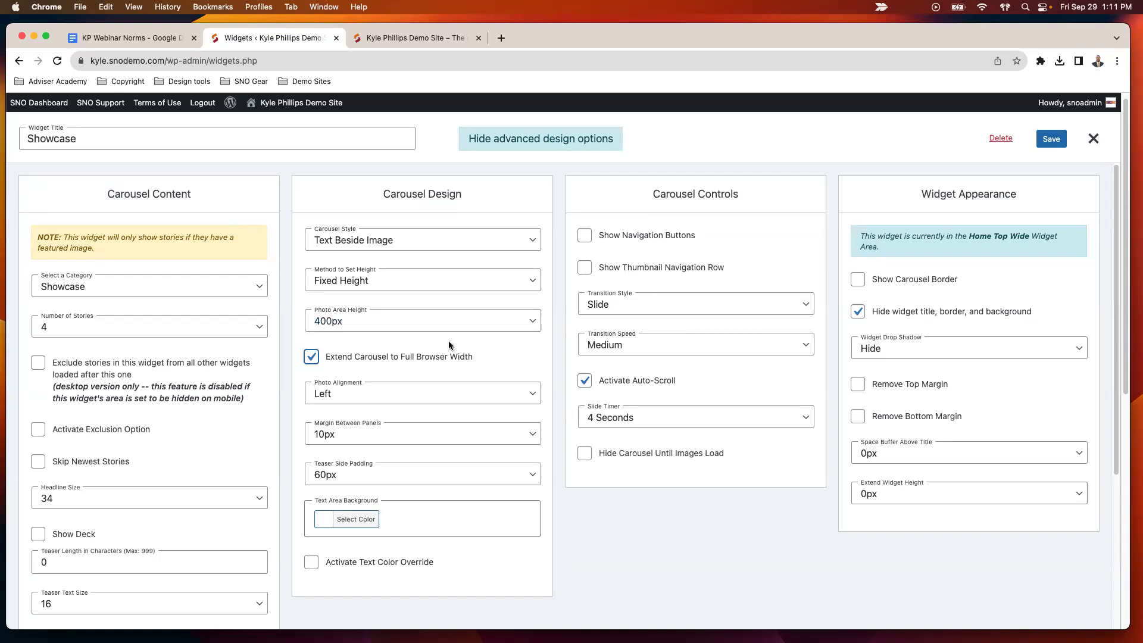
scroll(447, 321, "down", 1)
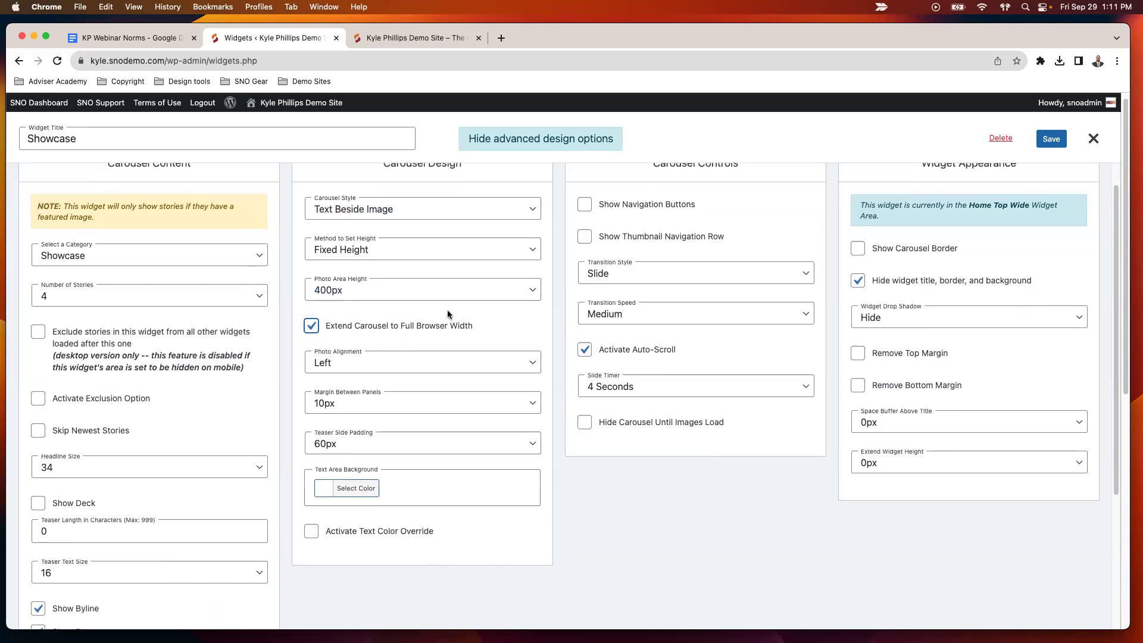
left_click(375, 370)
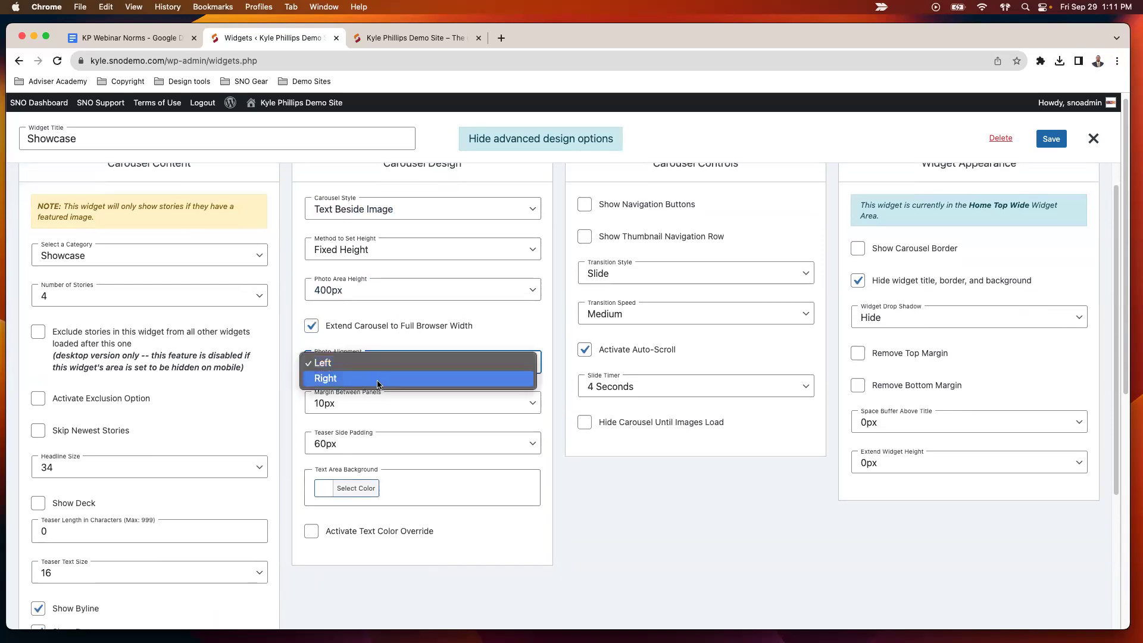
left_click(380, 379)
left_click(383, 365)
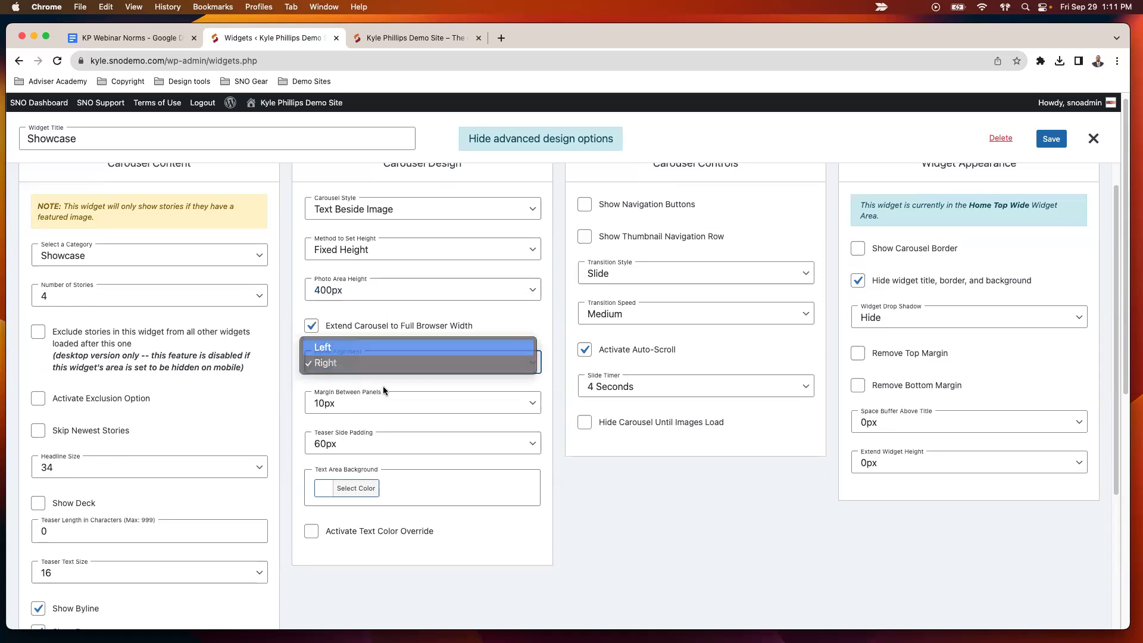
key("Return")
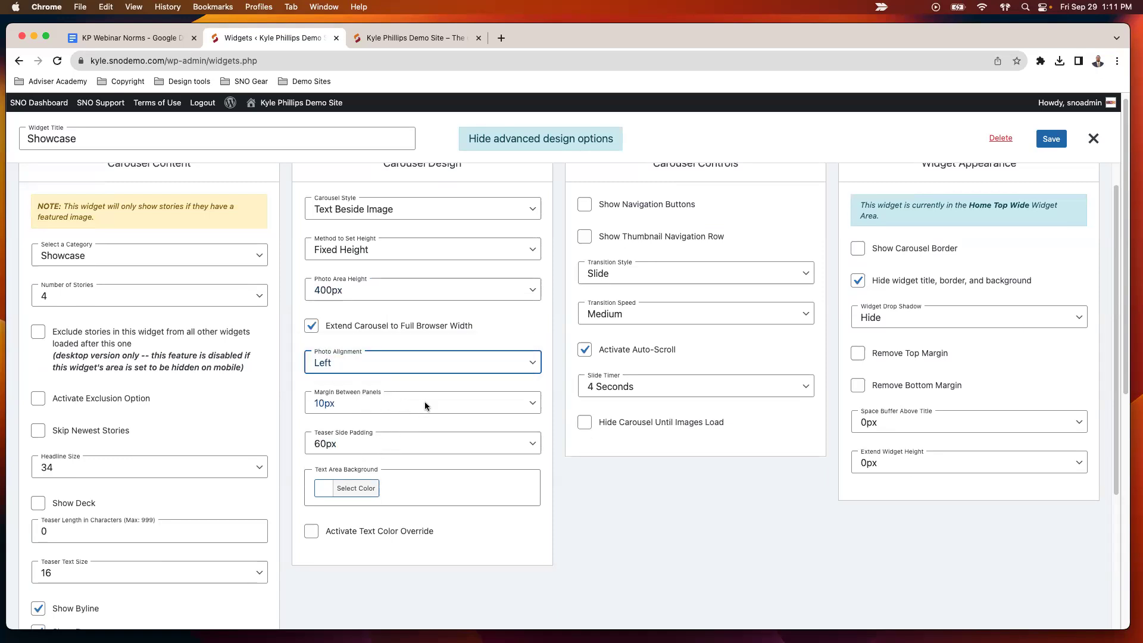
Give the text area a black background and activate the text colour override
left_click(320, 493)
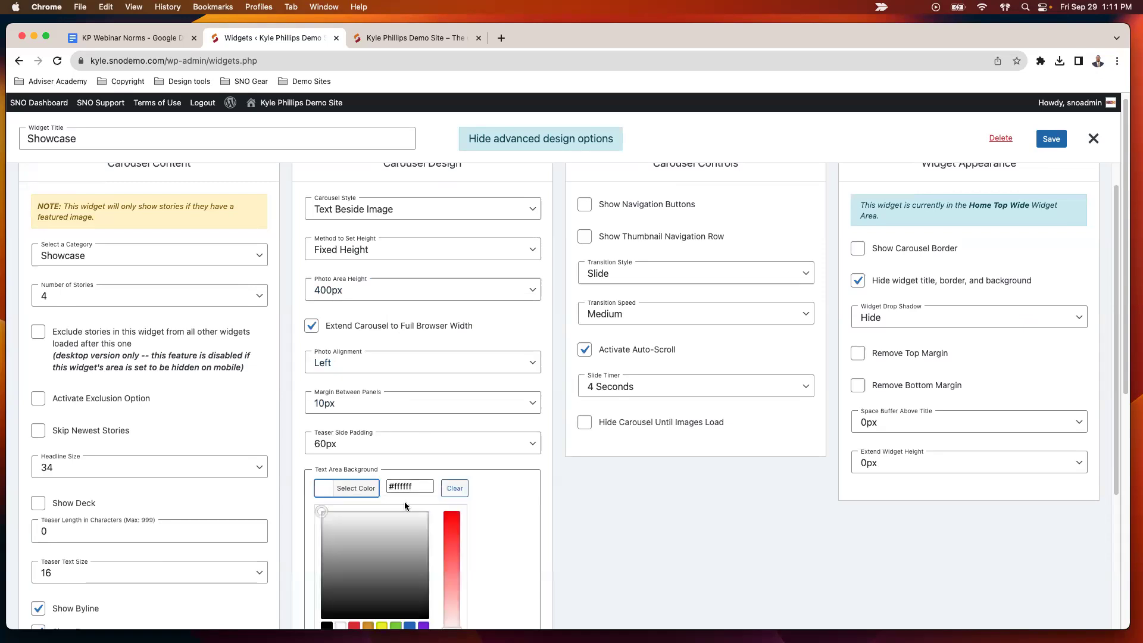
scroll(404, 501, "down", 3)
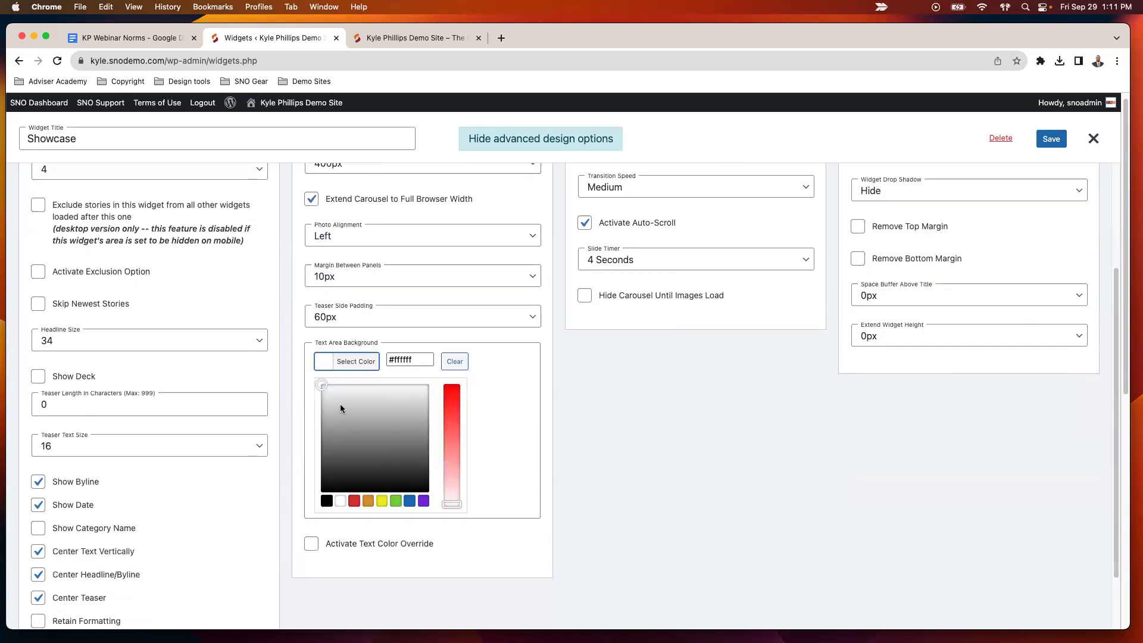
left_click(381, 336)
scroll(582, 446, "up", 5)
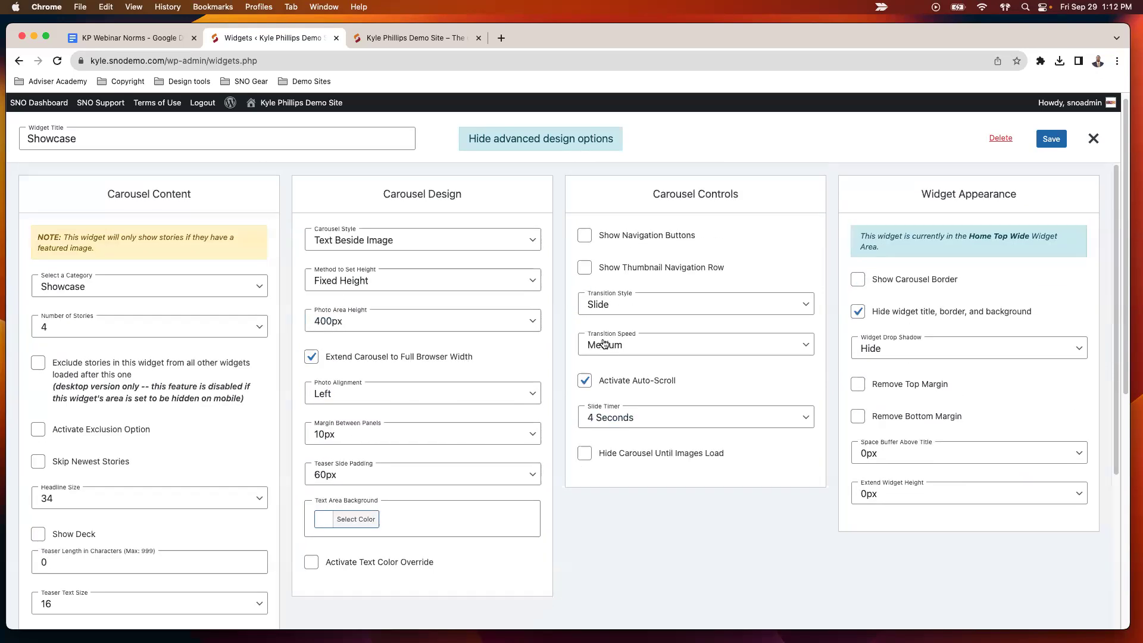
left_click(327, 524)
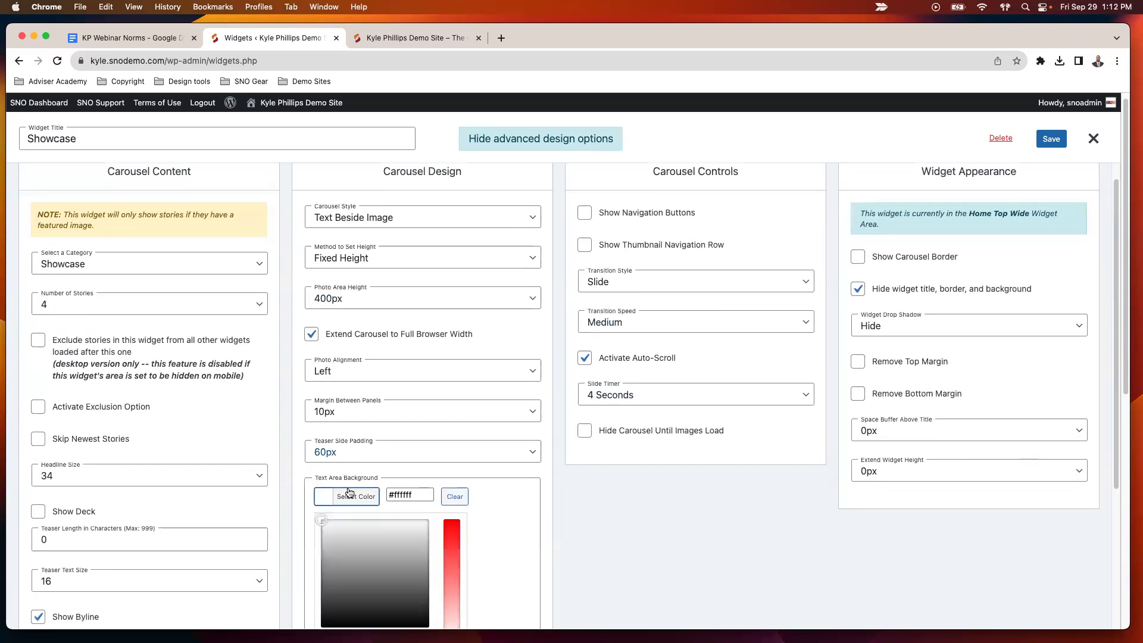
scroll(336, 554, "down", 2)
left_click(569, 446)
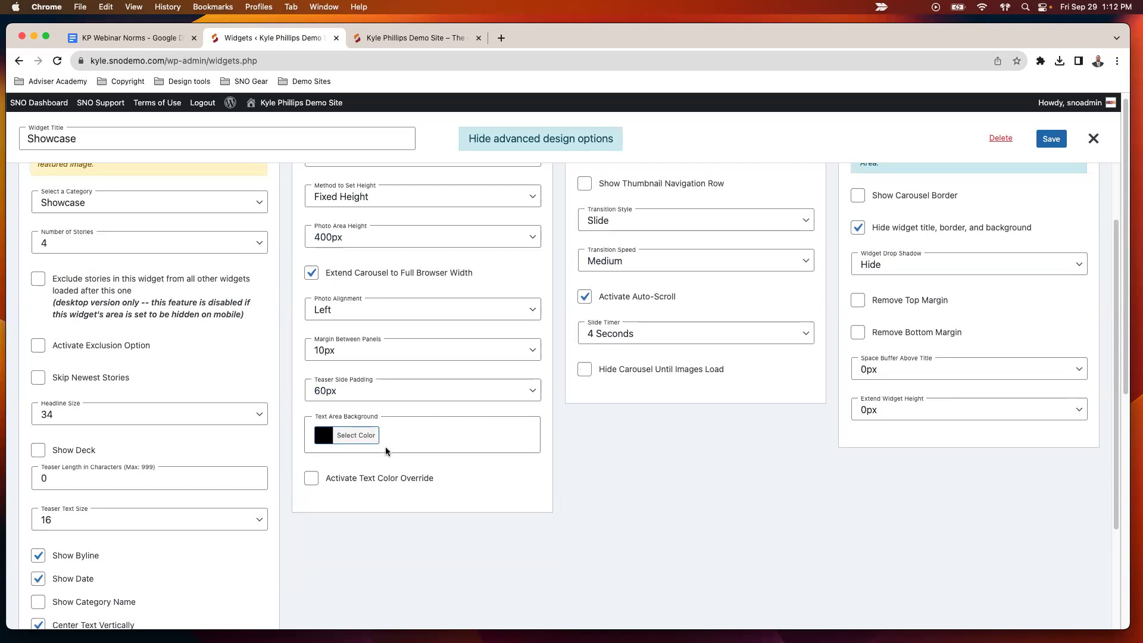
left_click(311, 478)
scroll(397, 436, "down", 1)
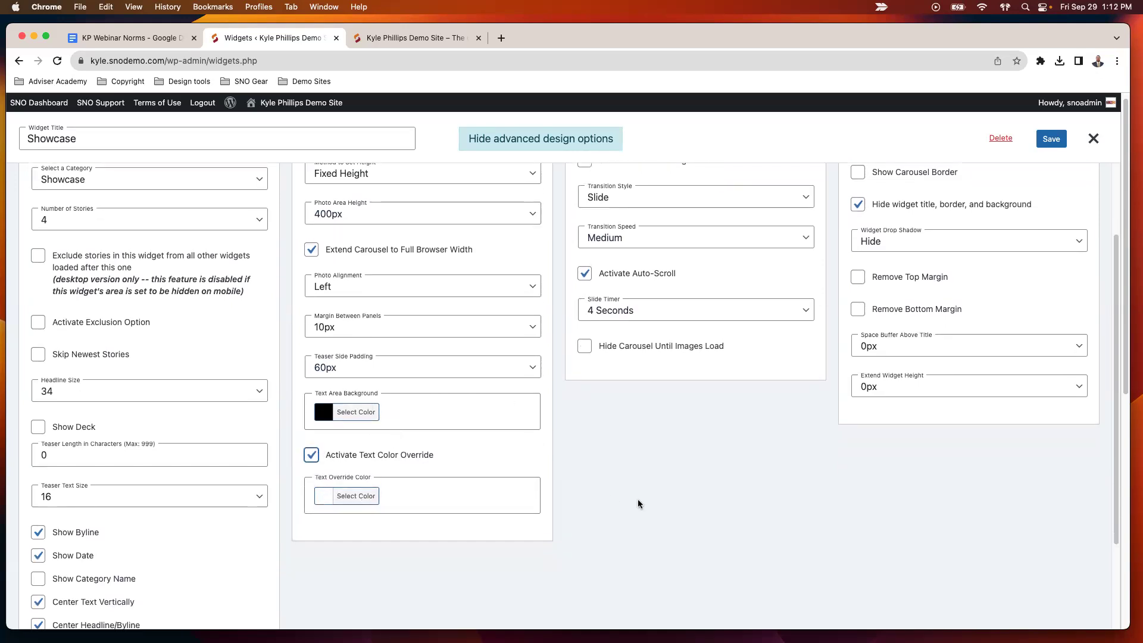
scroll(639, 504, "up", 3)
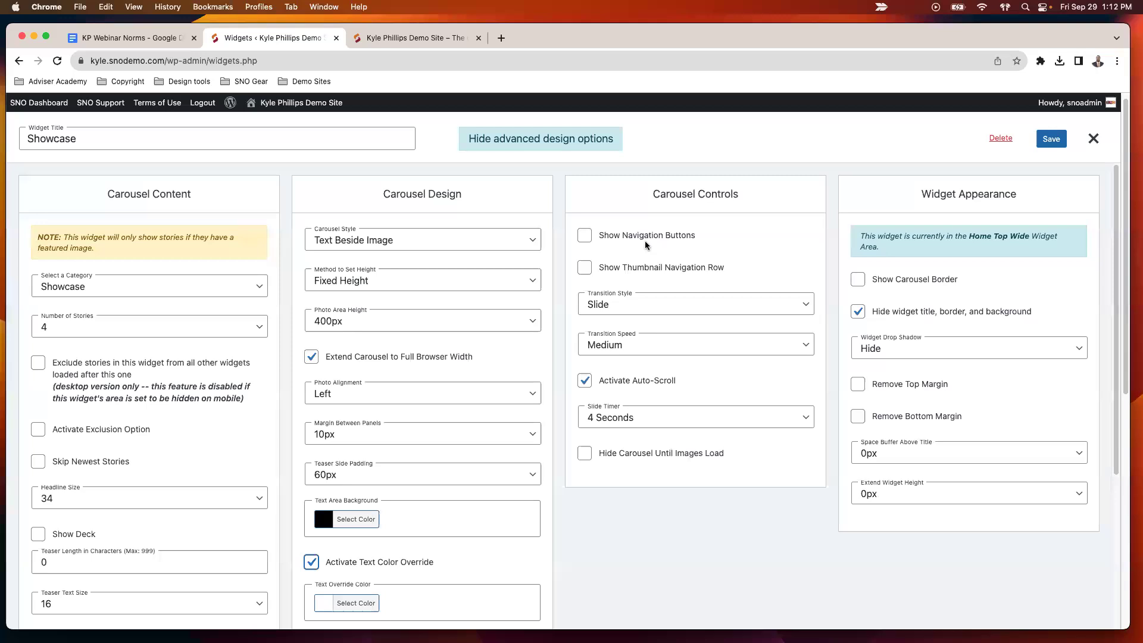
Leave the arrows off and show a thumbnail navigation row below the text area
left_click(589, 238)
left_click(585, 240)
left_click(585, 269)
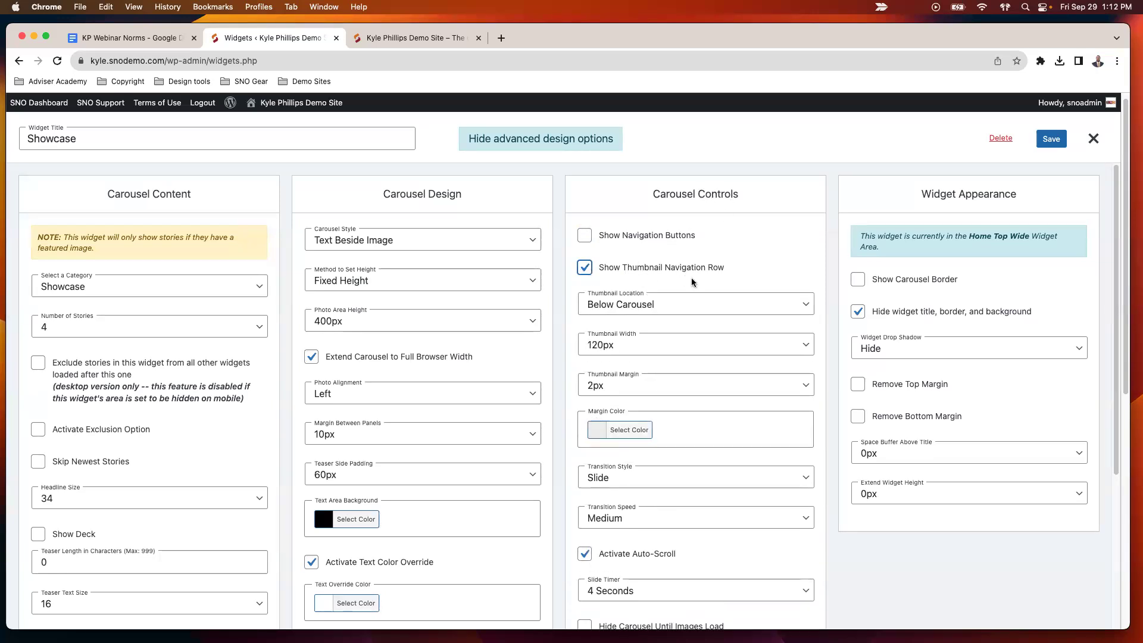
left_click(654, 304)
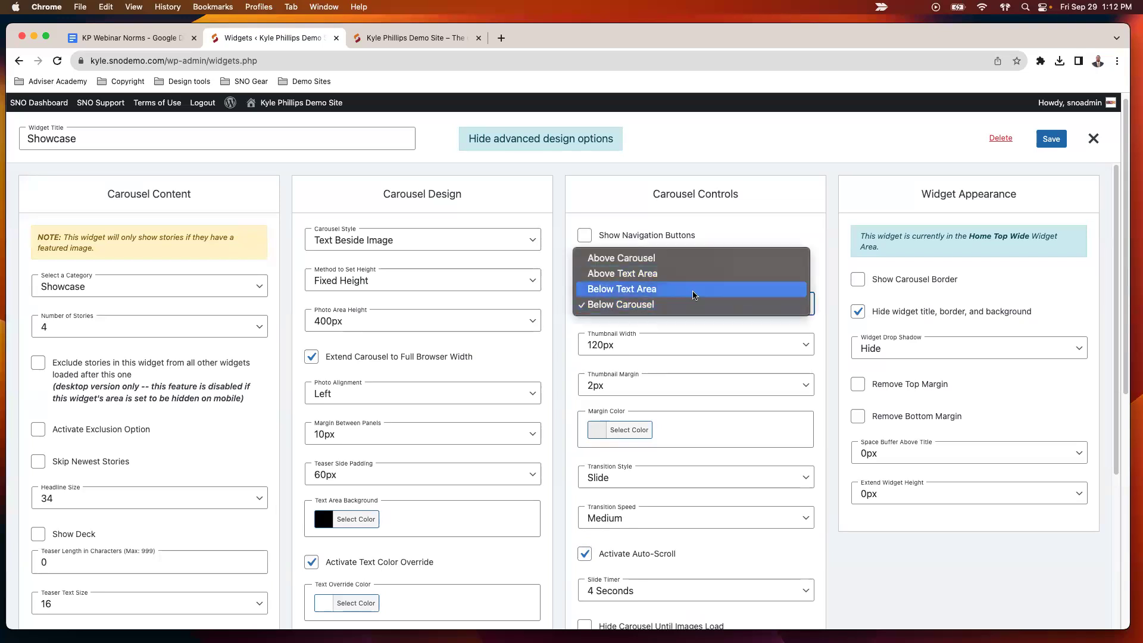
left_click(664, 292)
Keep thumbnail width at 120px and make the thumbnail margin colour white
left_click(635, 351)
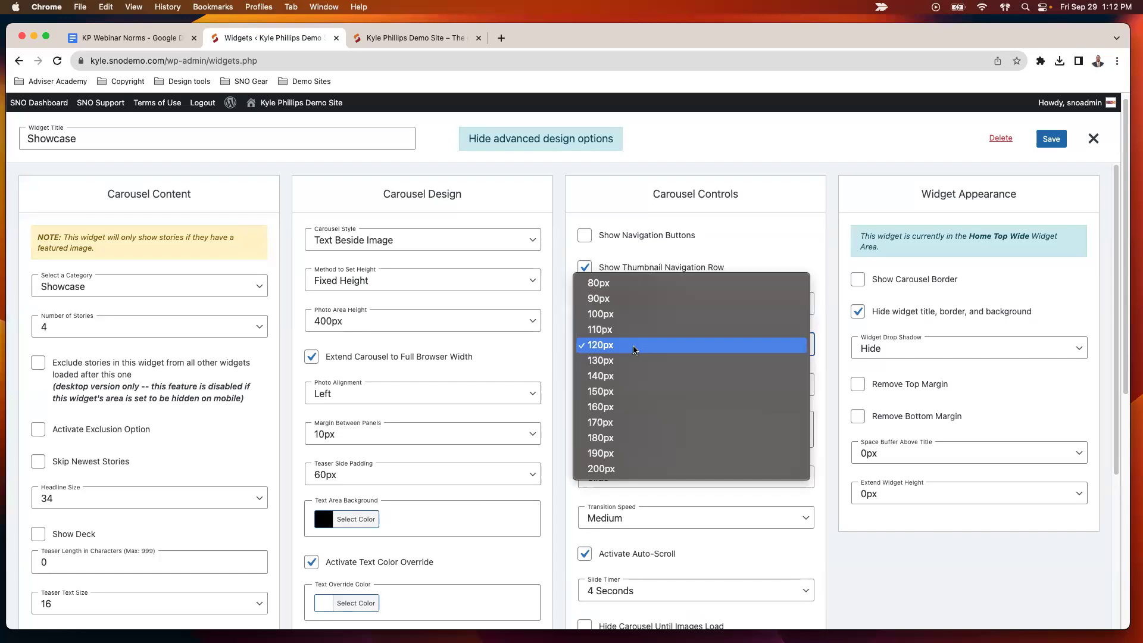
left_click(692, 349)
scroll(687, 373, "down", 1)
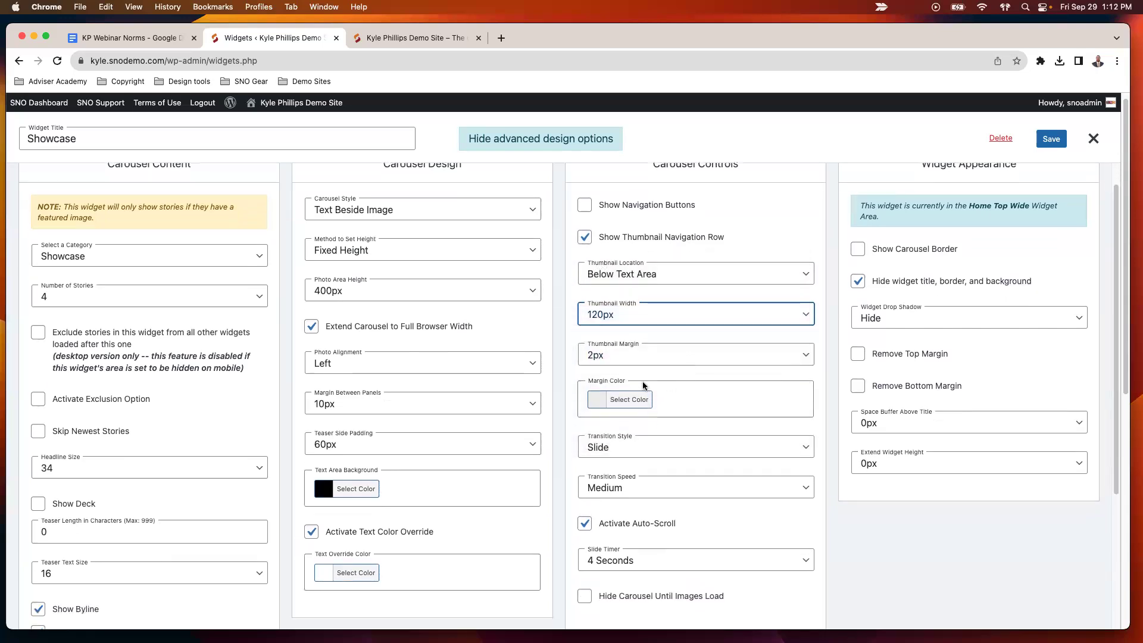
left_click(624, 399)
scroll(651, 370, "down", 1)
left_click(615, 506)
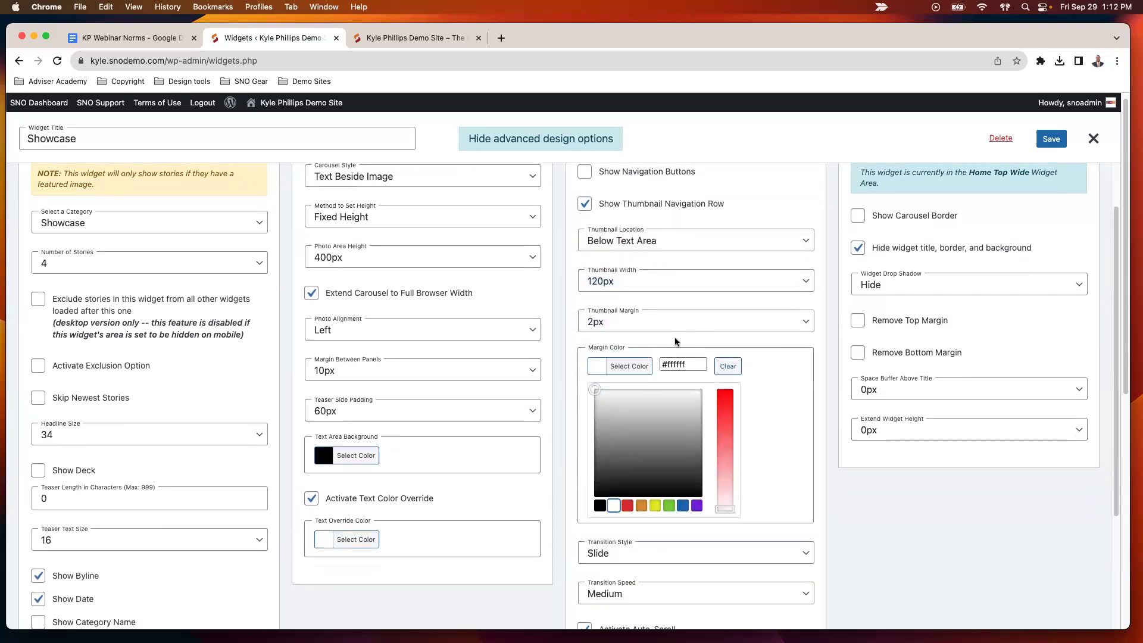
left_click(674, 335)
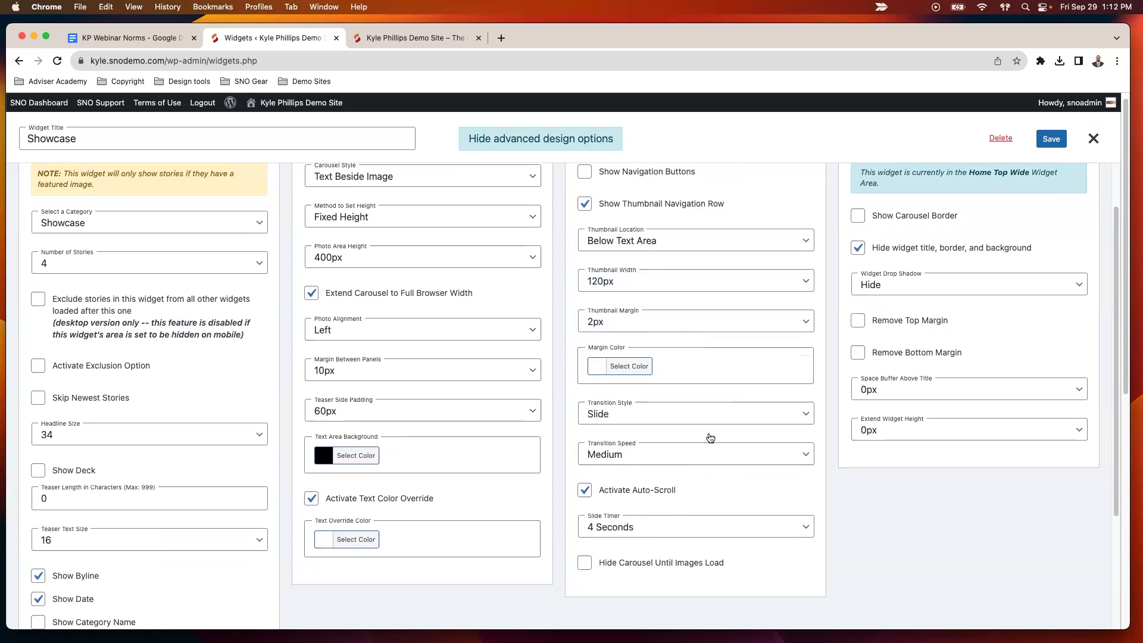
scroll(710, 438, "down", 1)
left_click(670, 394)
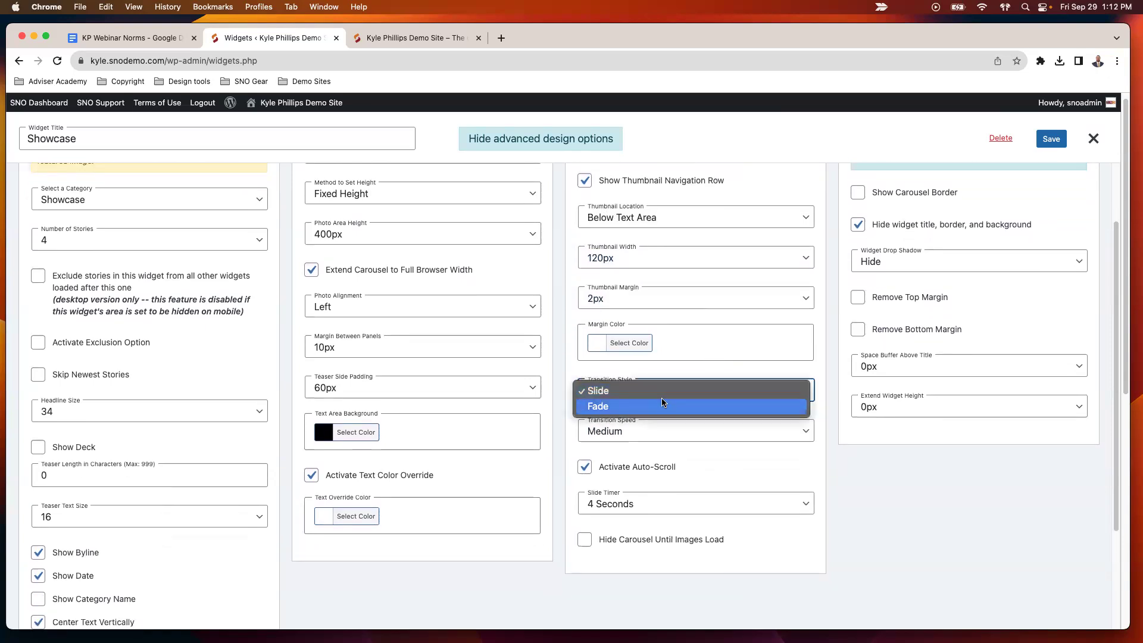
left_click(664, 396)
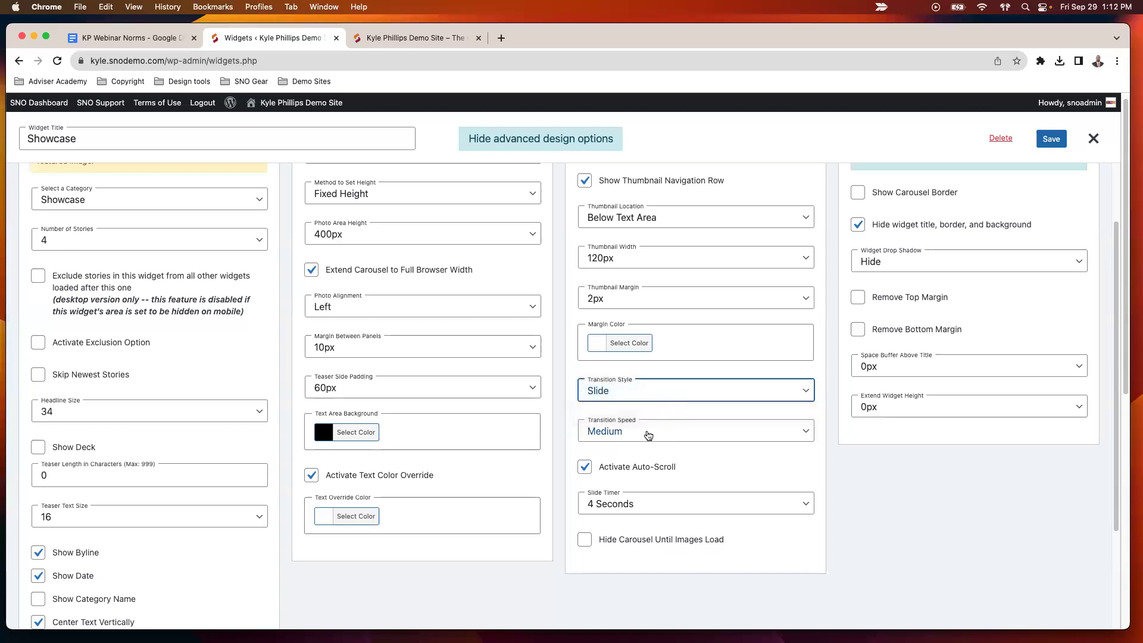
left_click(678, 432)
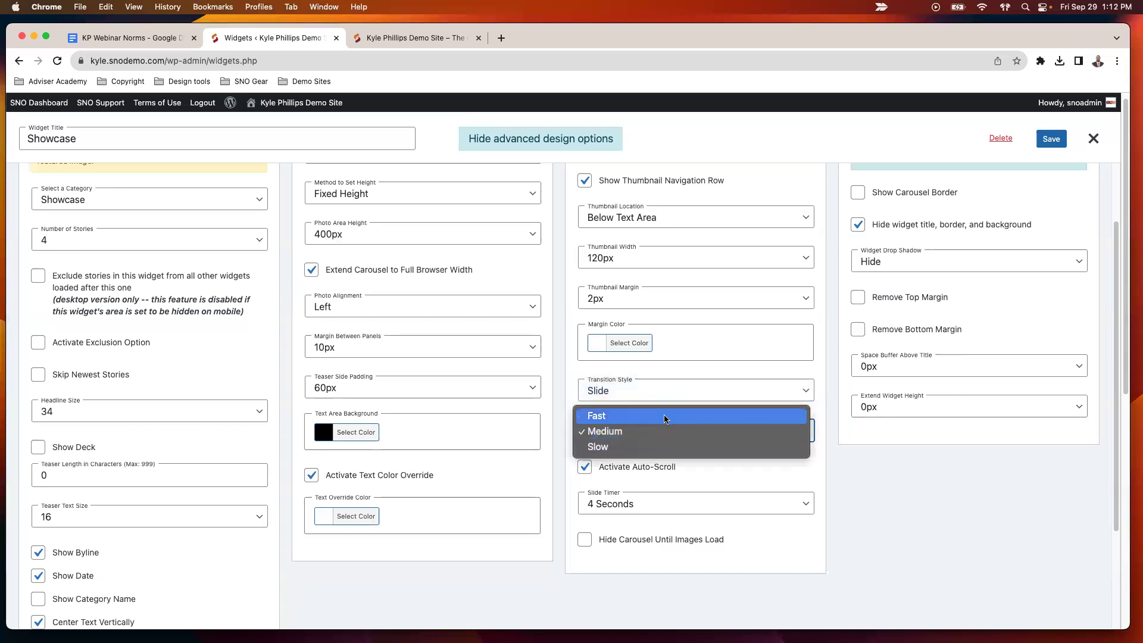
left_click(665, 430)
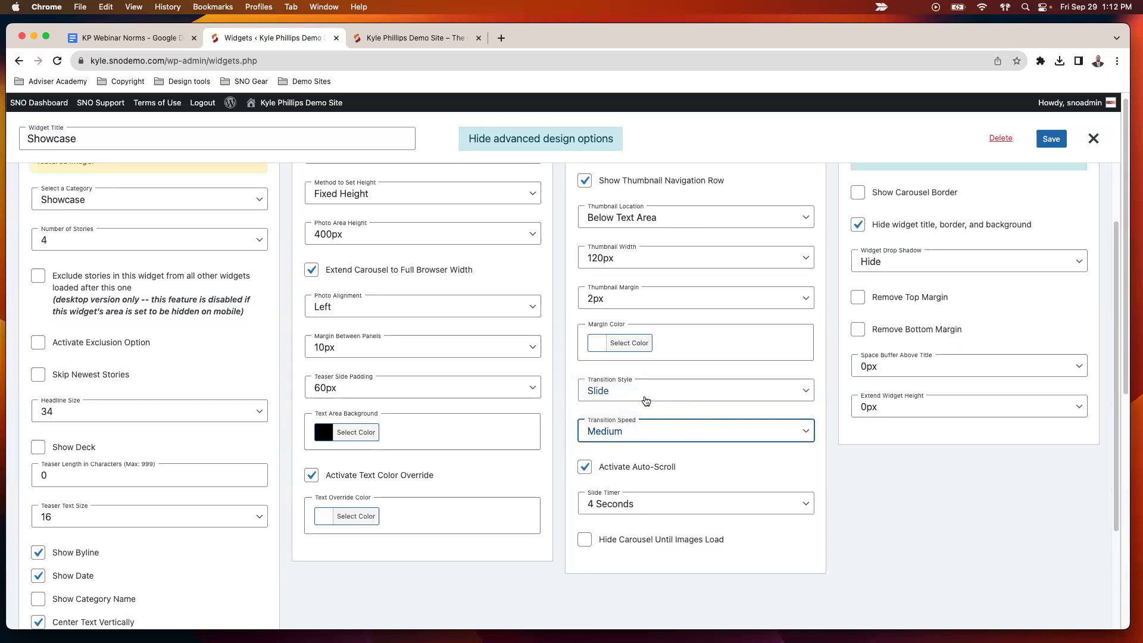
scroll(590, 465, "down", 1)
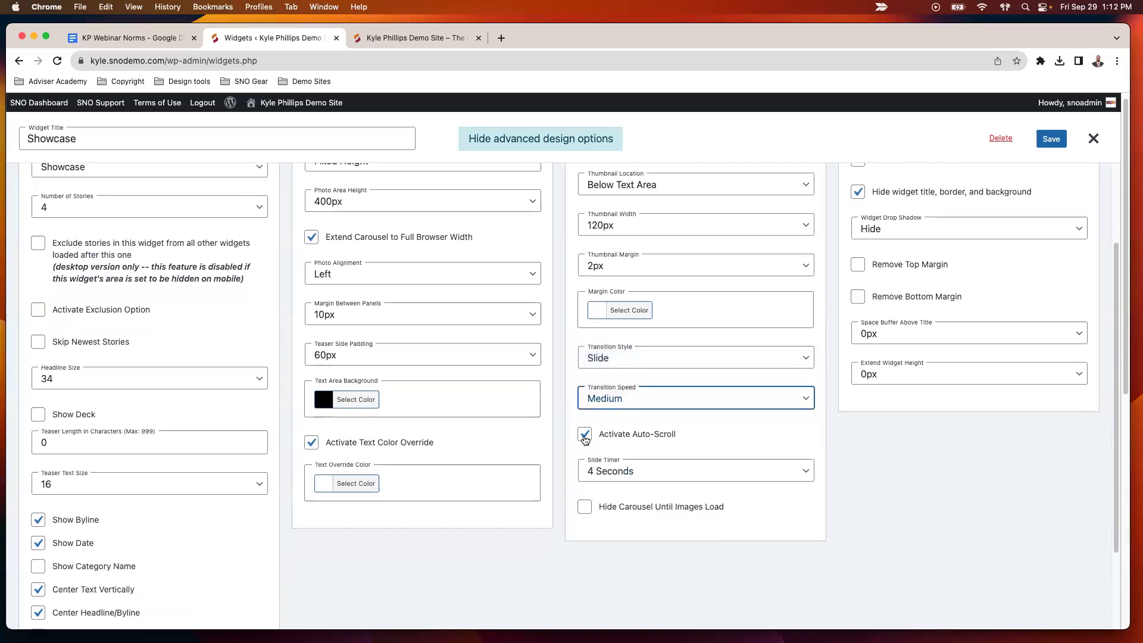
left_click(584, 437)
left_click(581, 437)
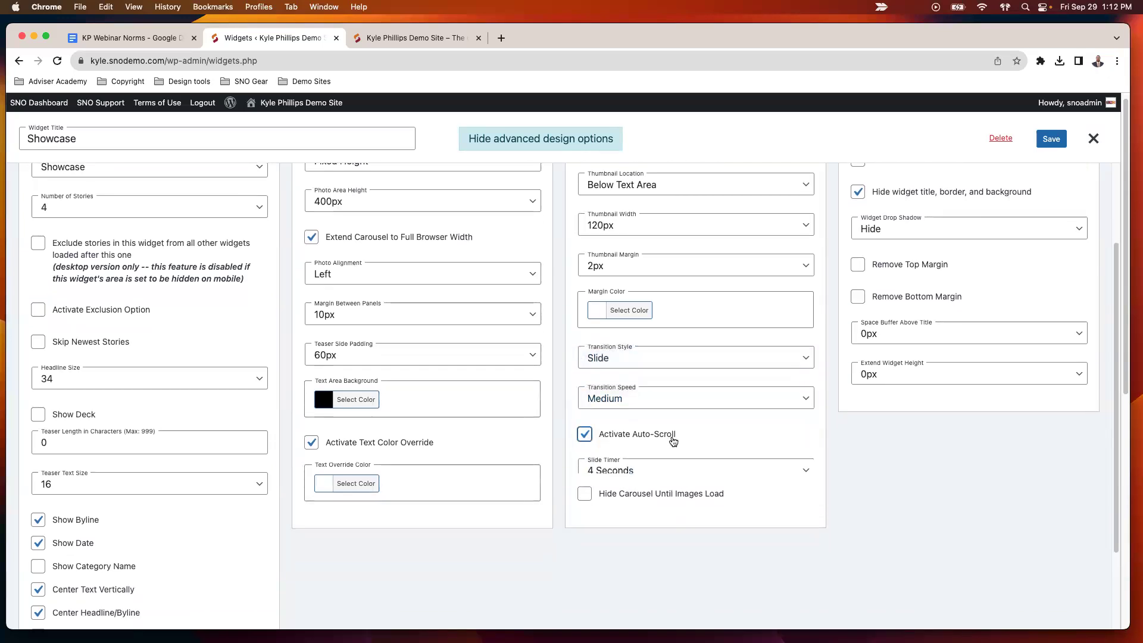
left_click(651, 466)
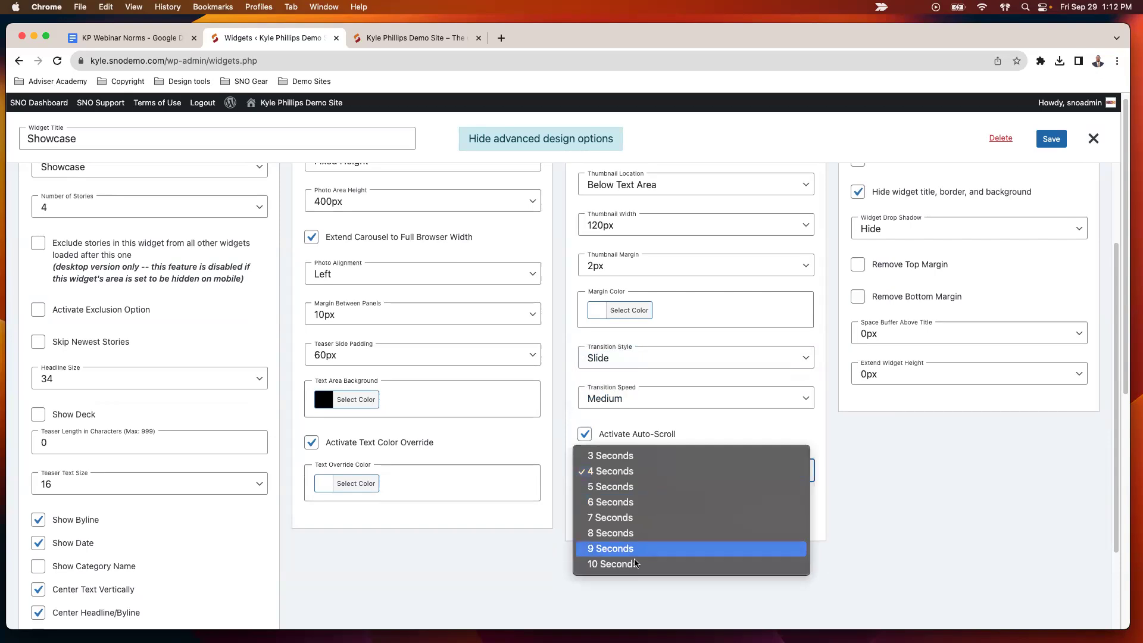
left_click(653, 469)
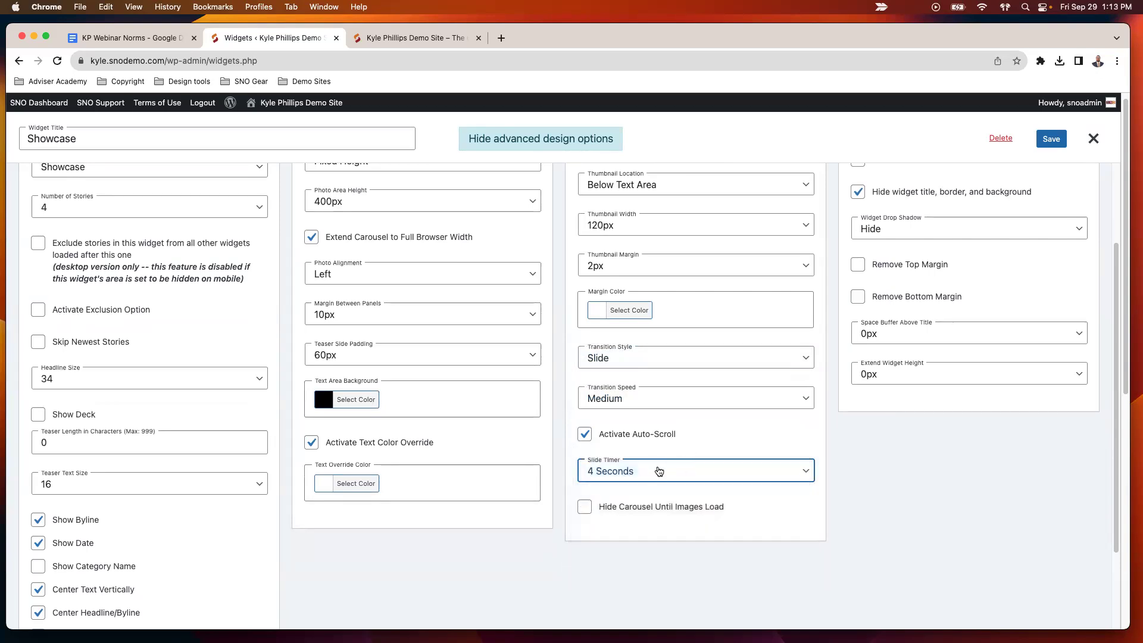
scroll(844, 398, "up", 2)
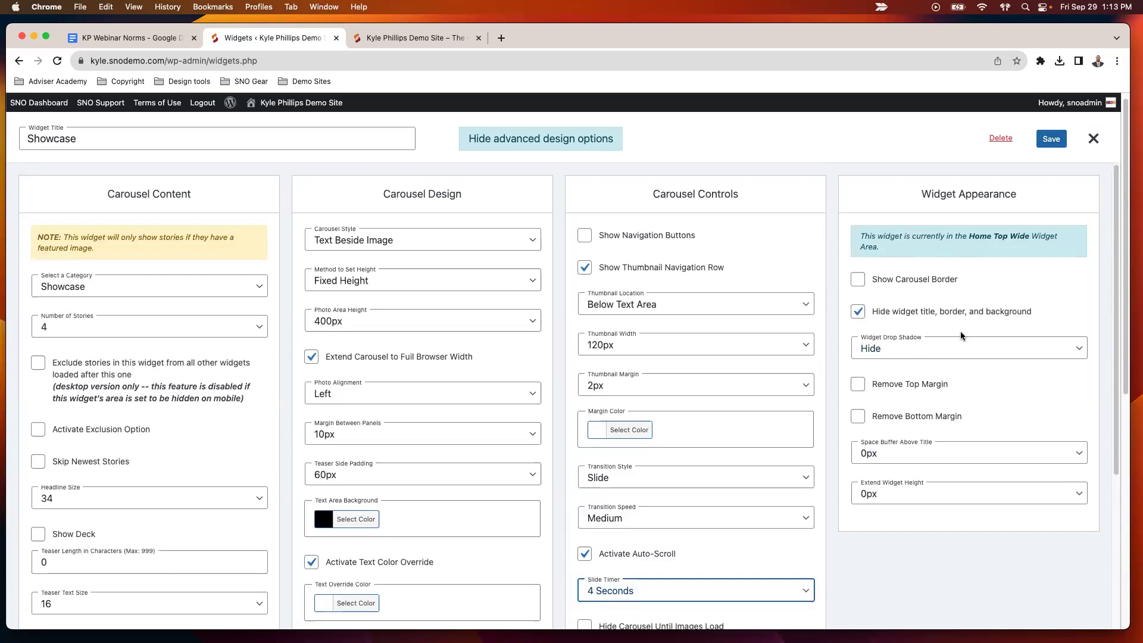
Save the Showcase widget, advance the live carousel one story, and return to its settings
left_click(1051, 139)
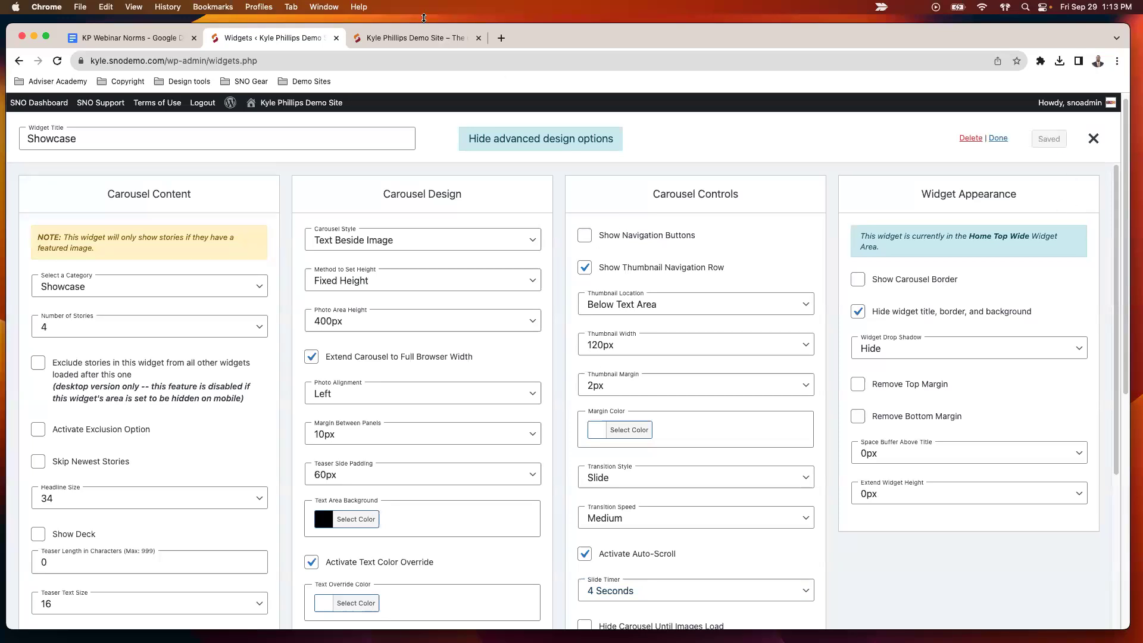
left_click(423, 43)
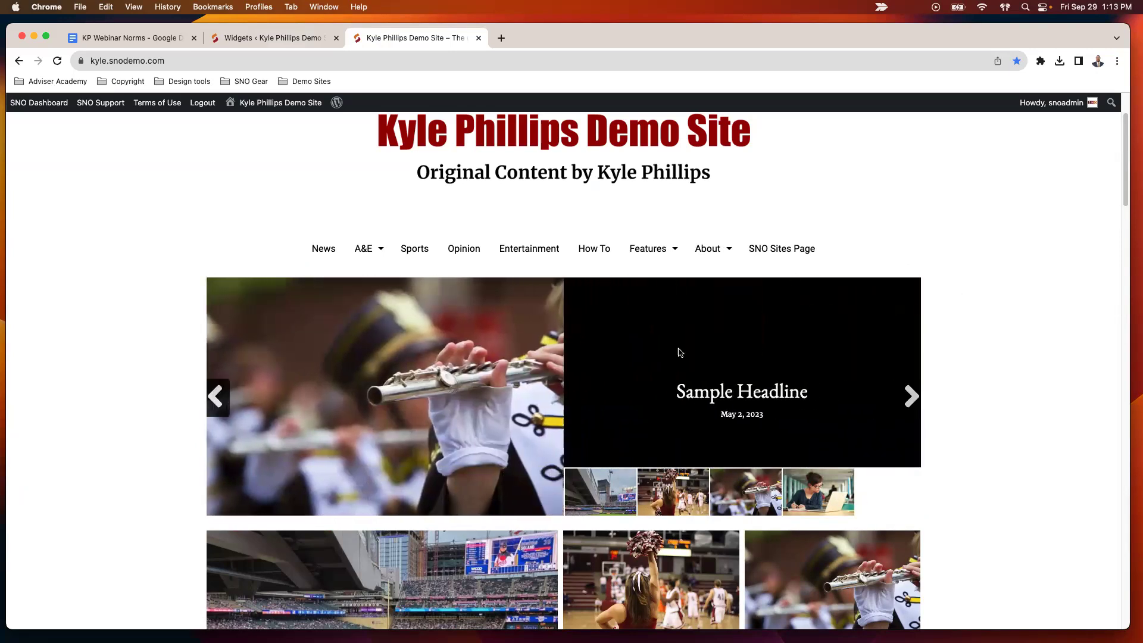
left_click(905, 396)
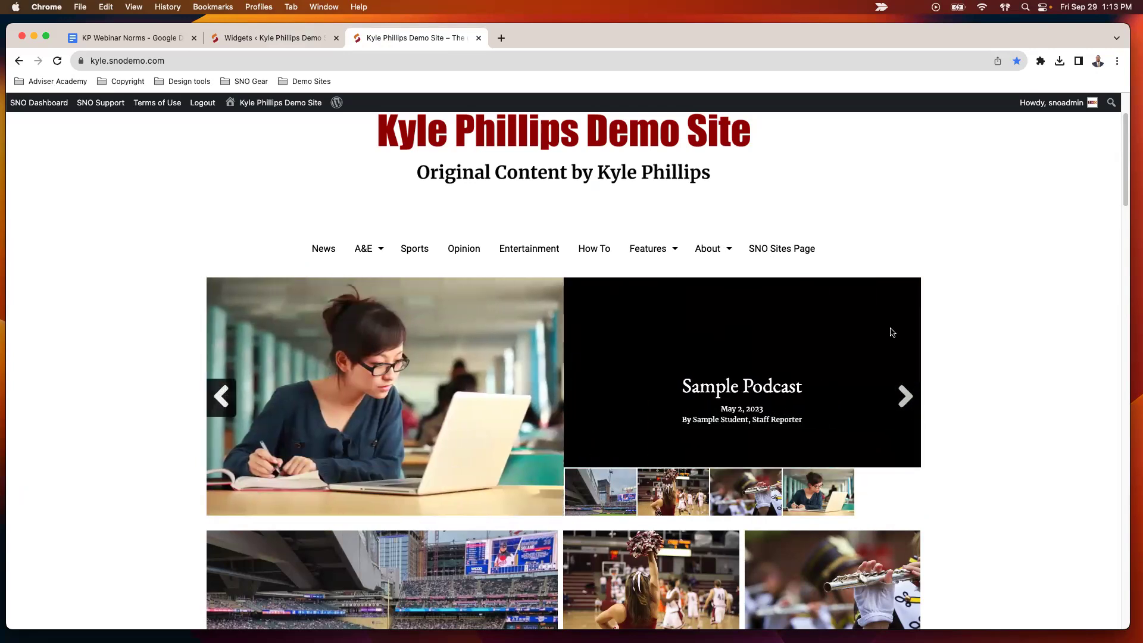
left_click(290, 37)
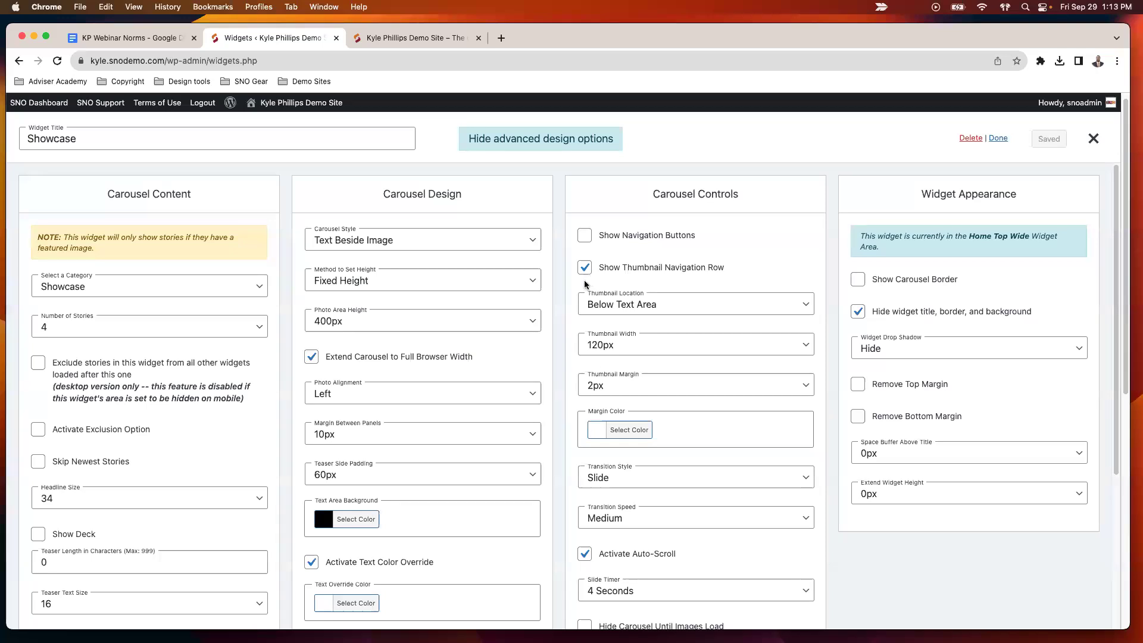
Switch the carousel style to Text Below Image and save the widget
left_click(385, 241)
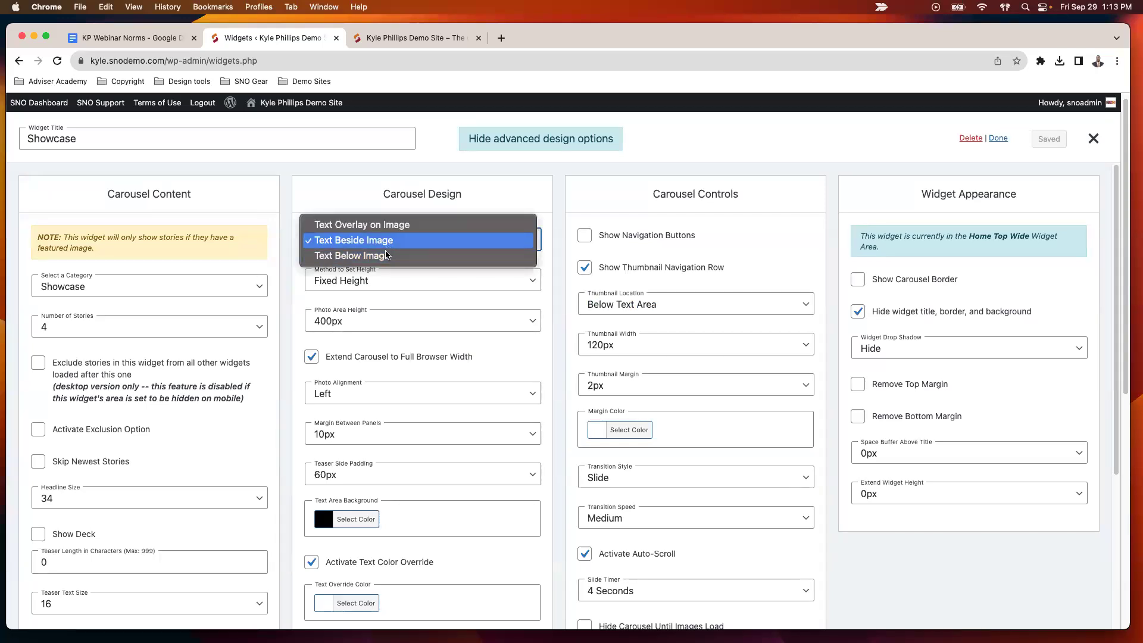
left_click(373, 255)
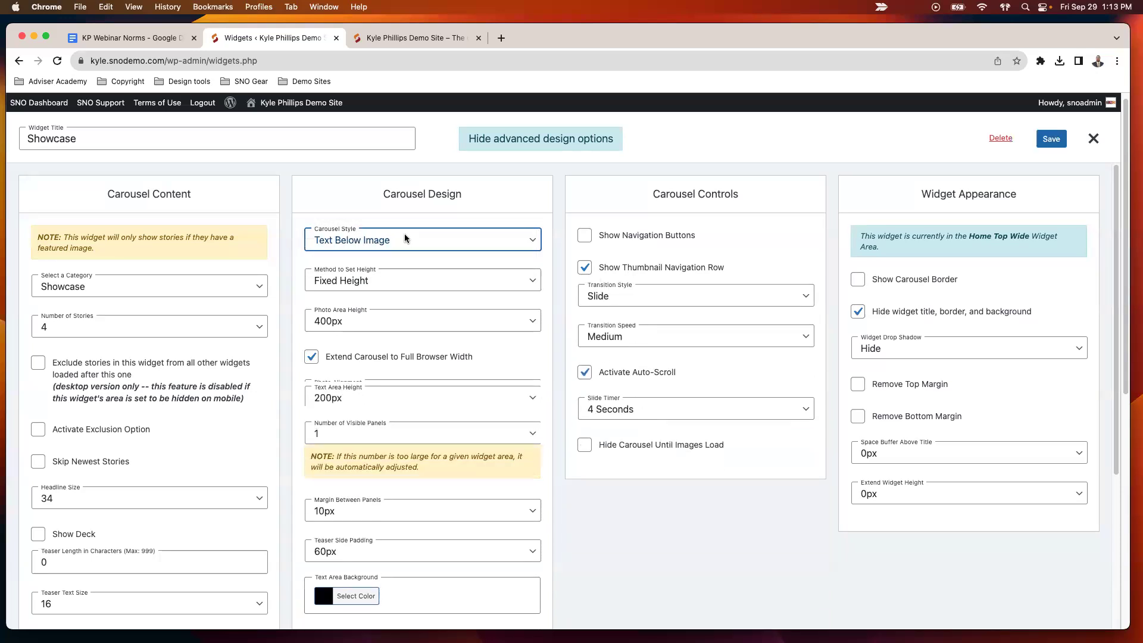
left_click(1062, 146)
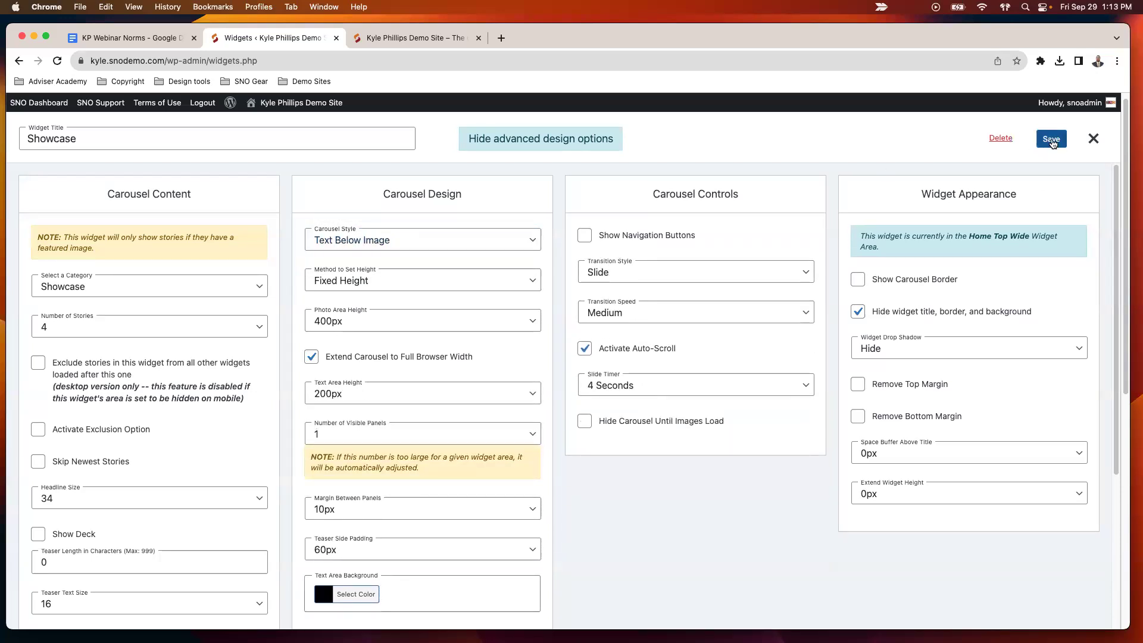
Reload the homepage, page the carousel to the Sample Podcast story, and return to settings
left_click(397, 36)
key("super+r")
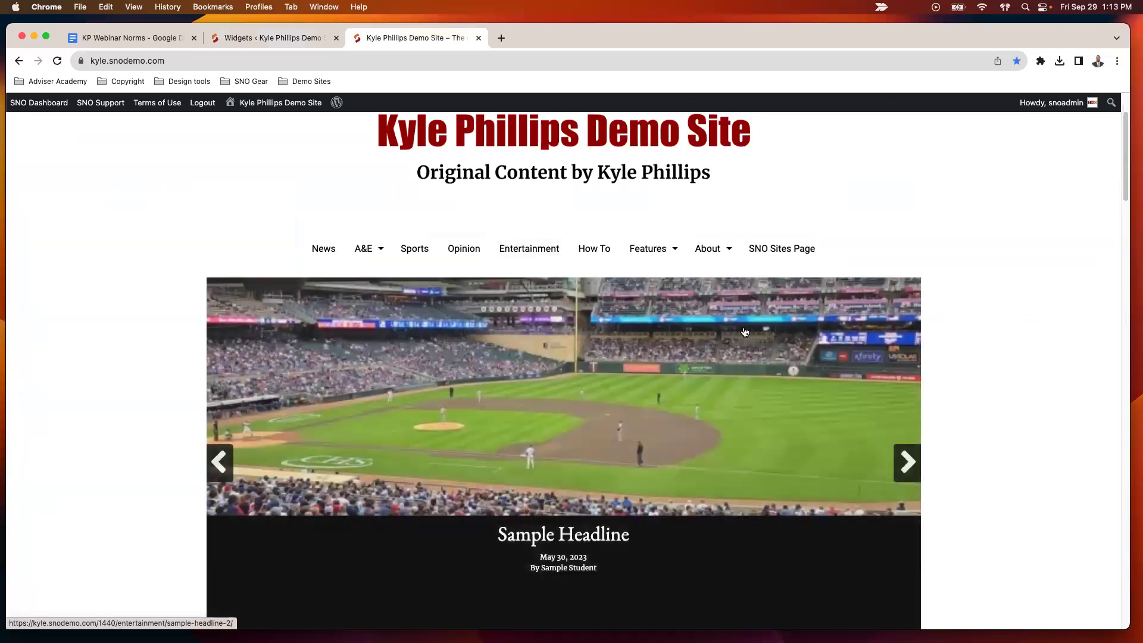
scroll(680, 417, "down", 1)
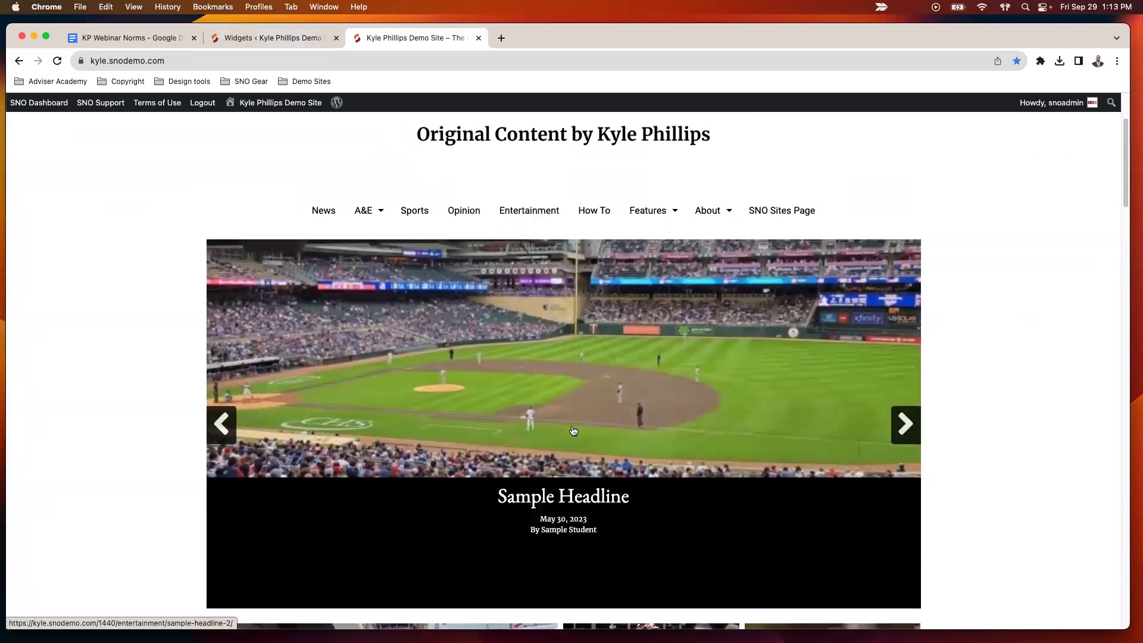
left_click(904, 424)
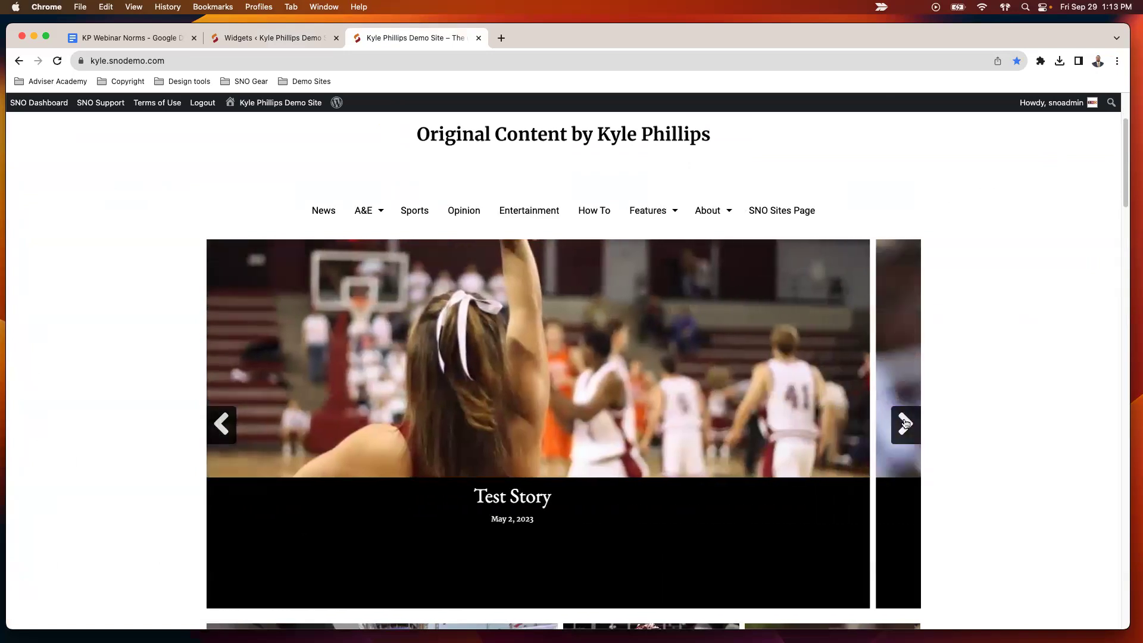
left_click(904, 423)
left_click(904, 423)
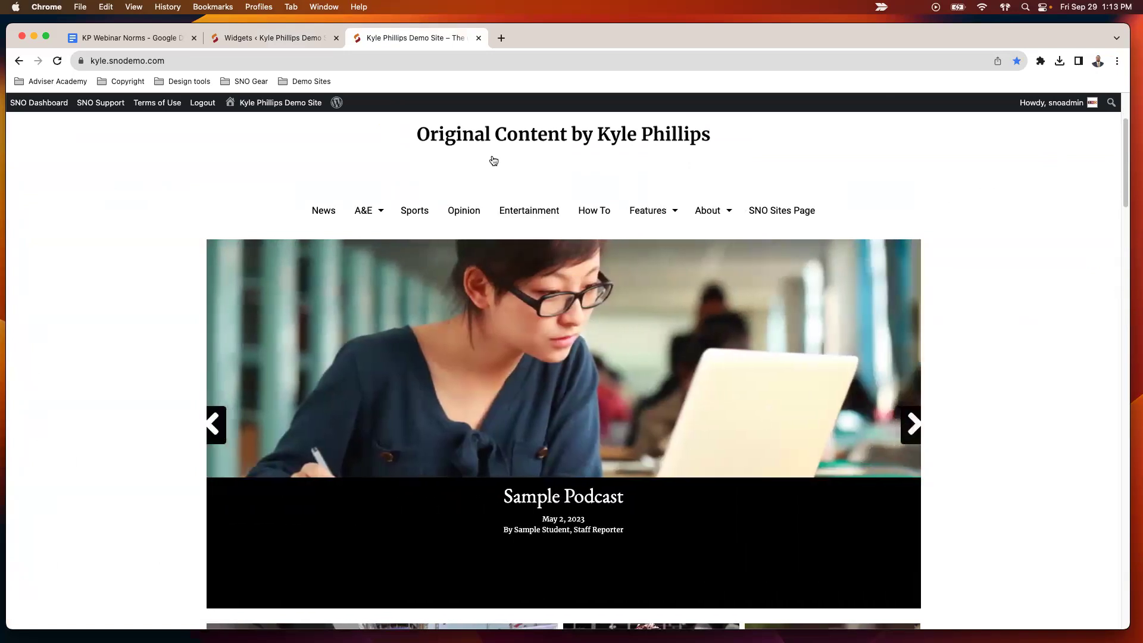
mouse_move(623, 322)
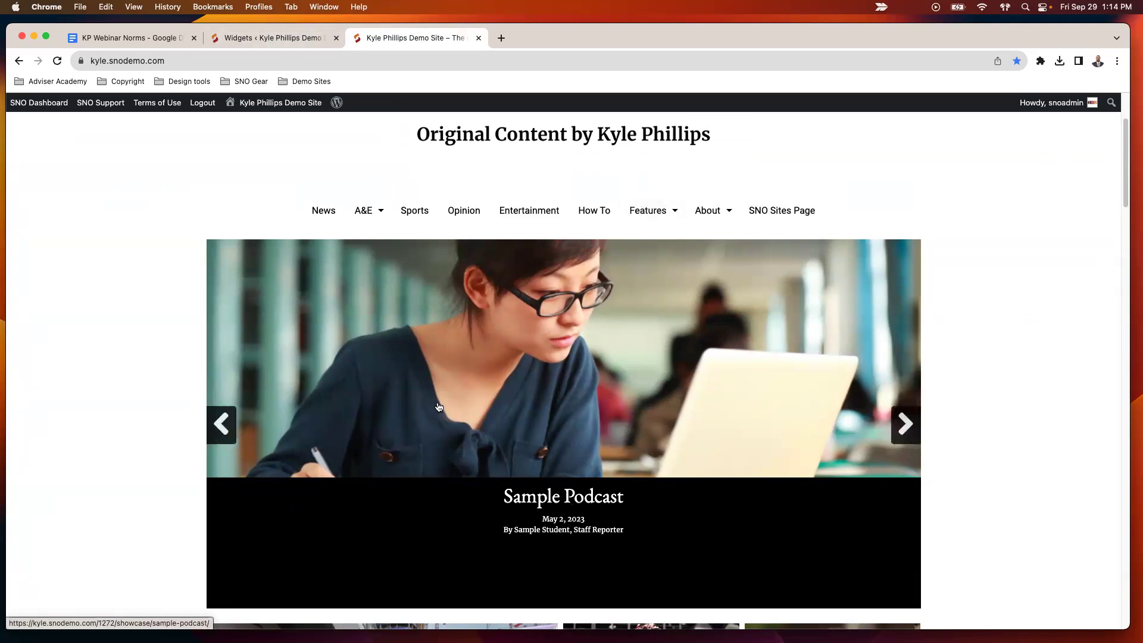
left_click(307, 42)
Set the carousel style to Text Overlay on Image, with overlay darkness 3 at the Bottom position
left_click(405, 245)
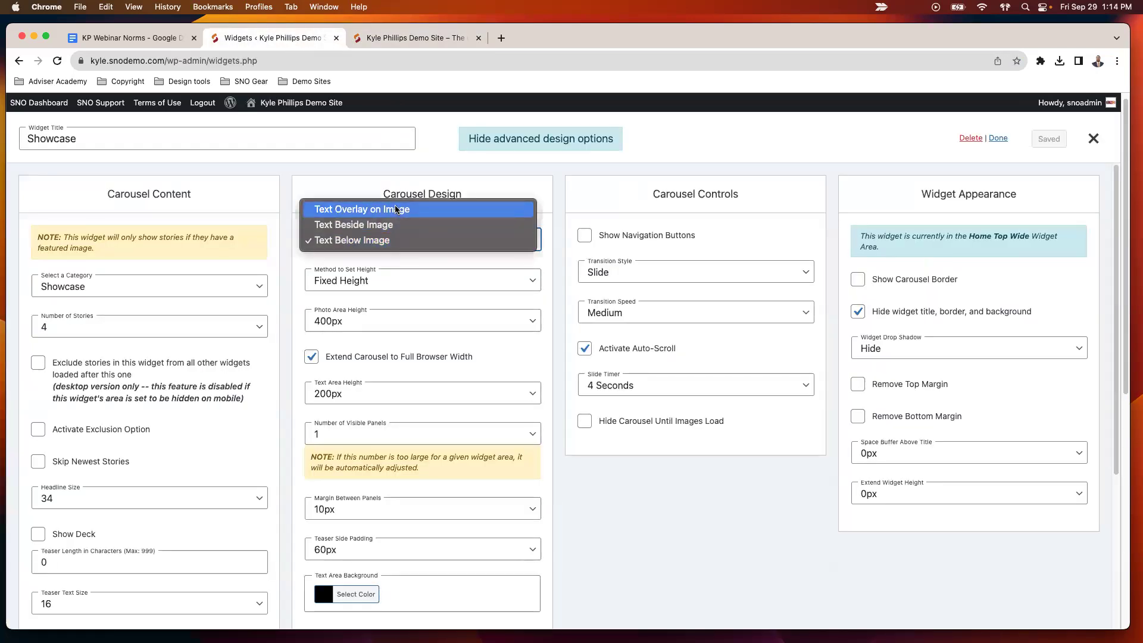
left_click(396, 213)
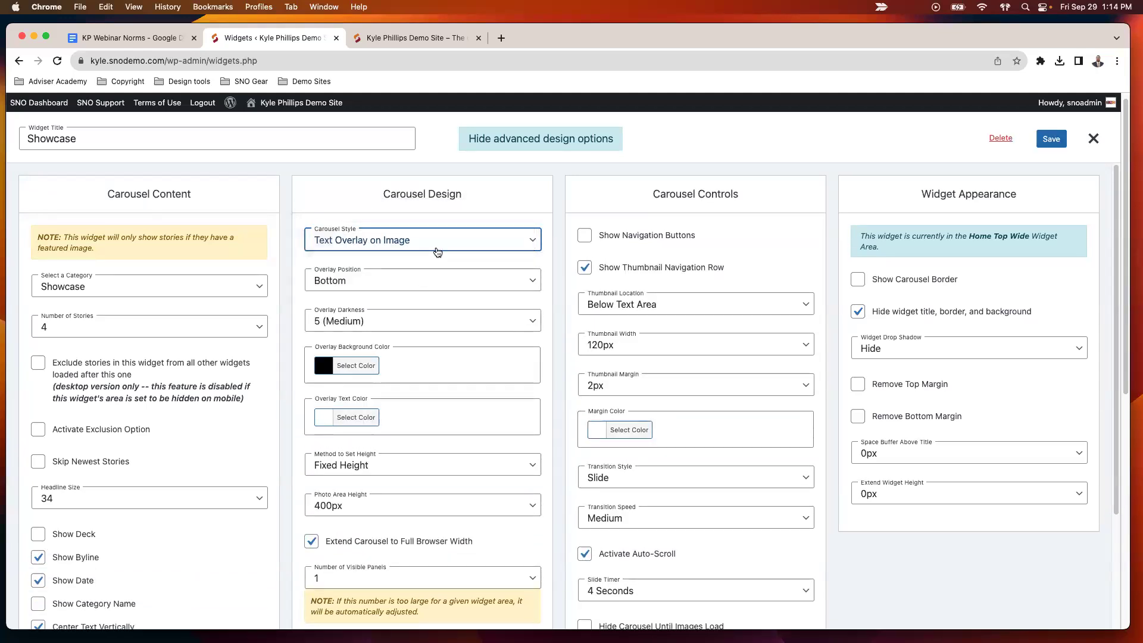
scroll(438, 250, "down", 3)
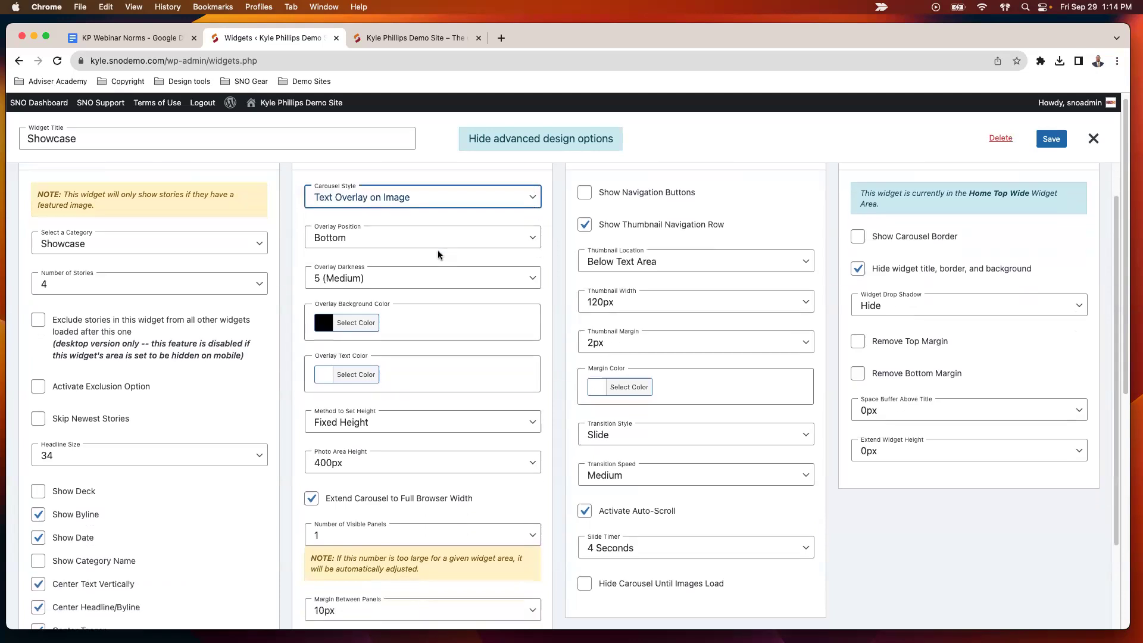
left_click(369, 244)
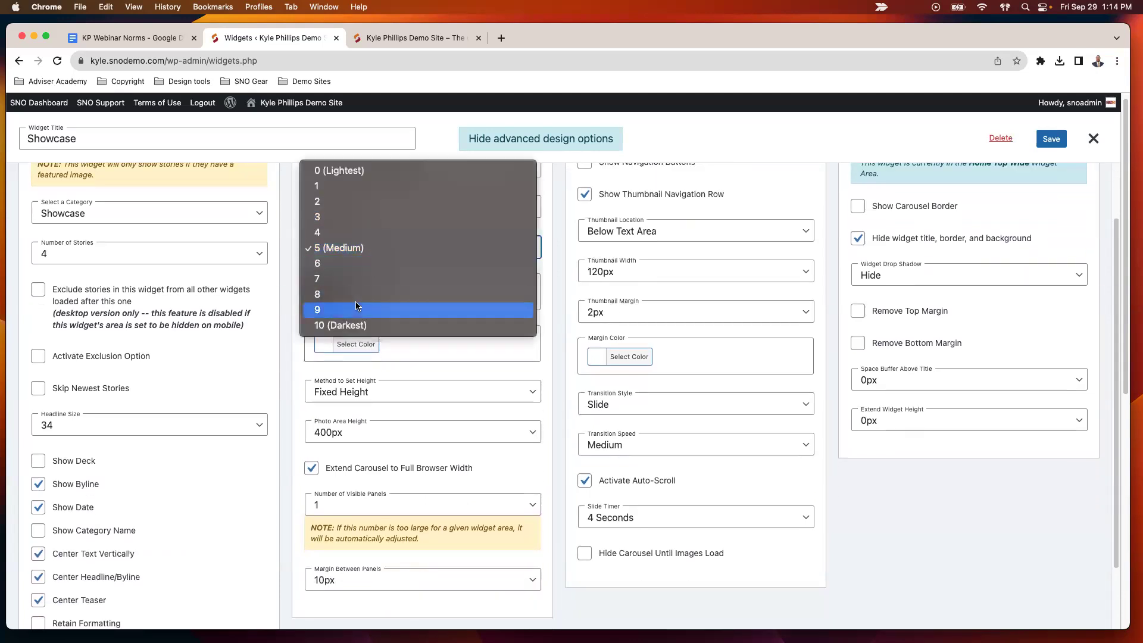
left_click(379, 202)
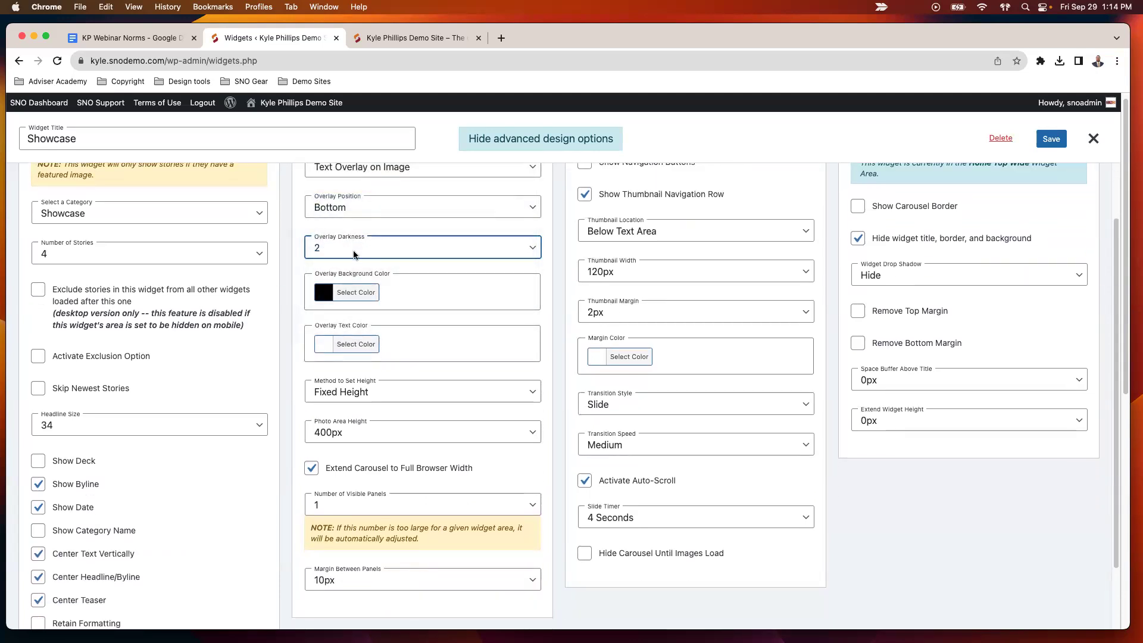
left_click(353, 250)
left_click(387, 210)
left_click(387, 209)
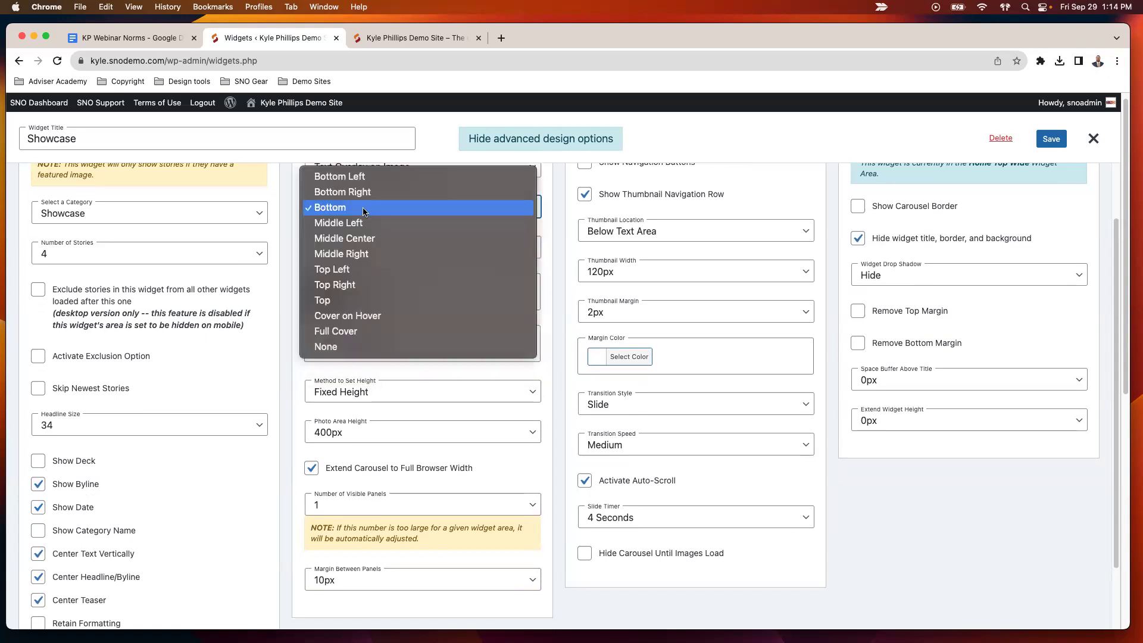
left_click(360, 331)
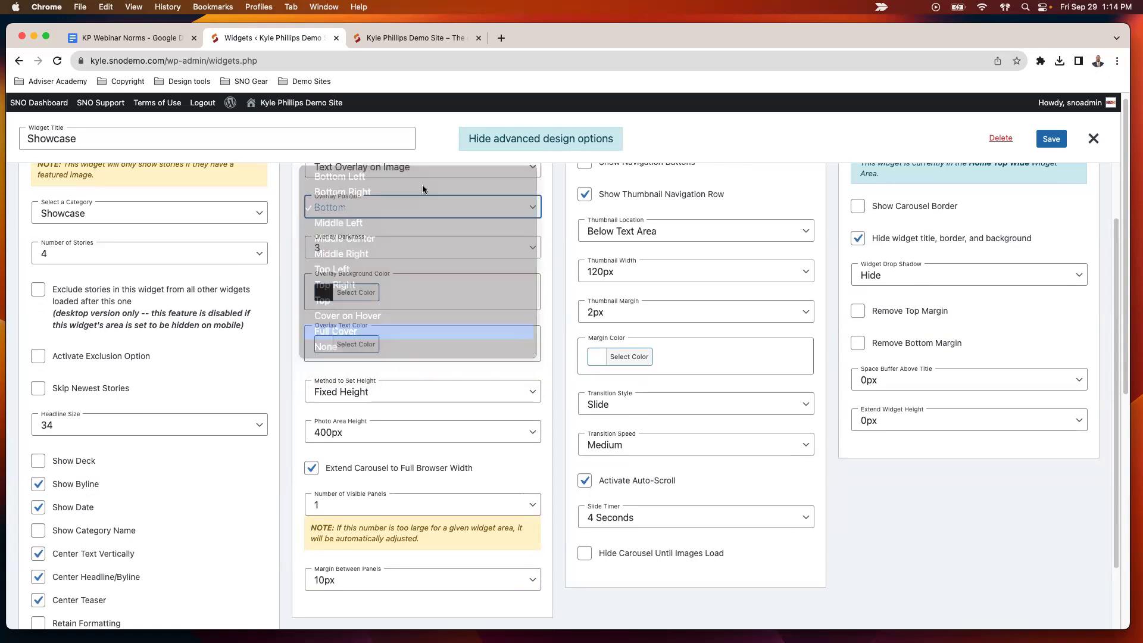
left_click(399, 214)
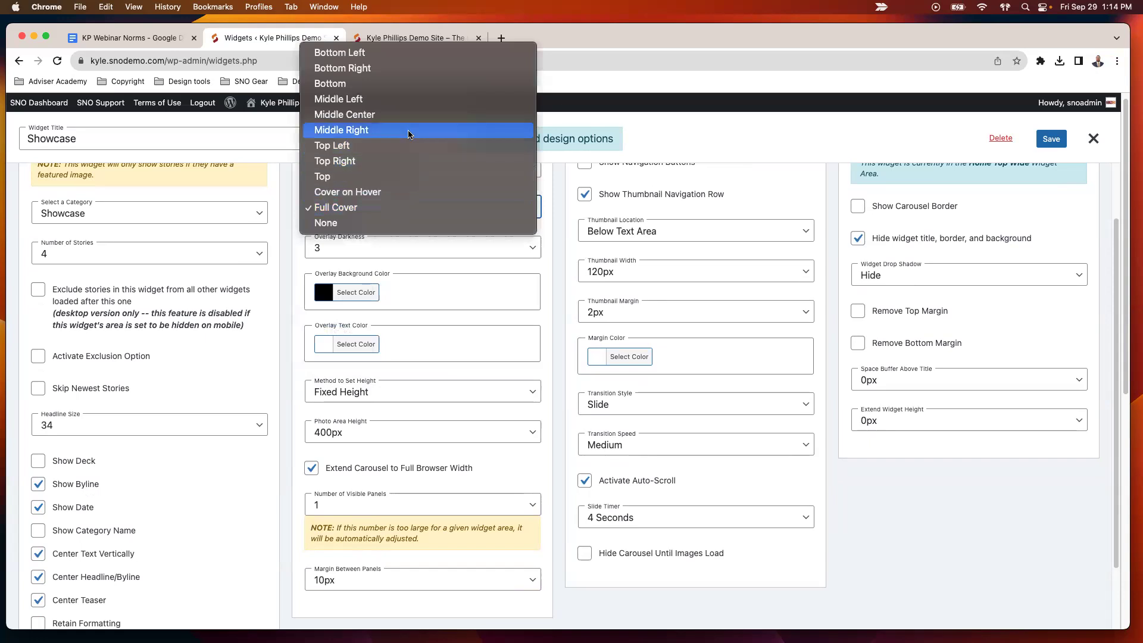
left_click(419, 83)
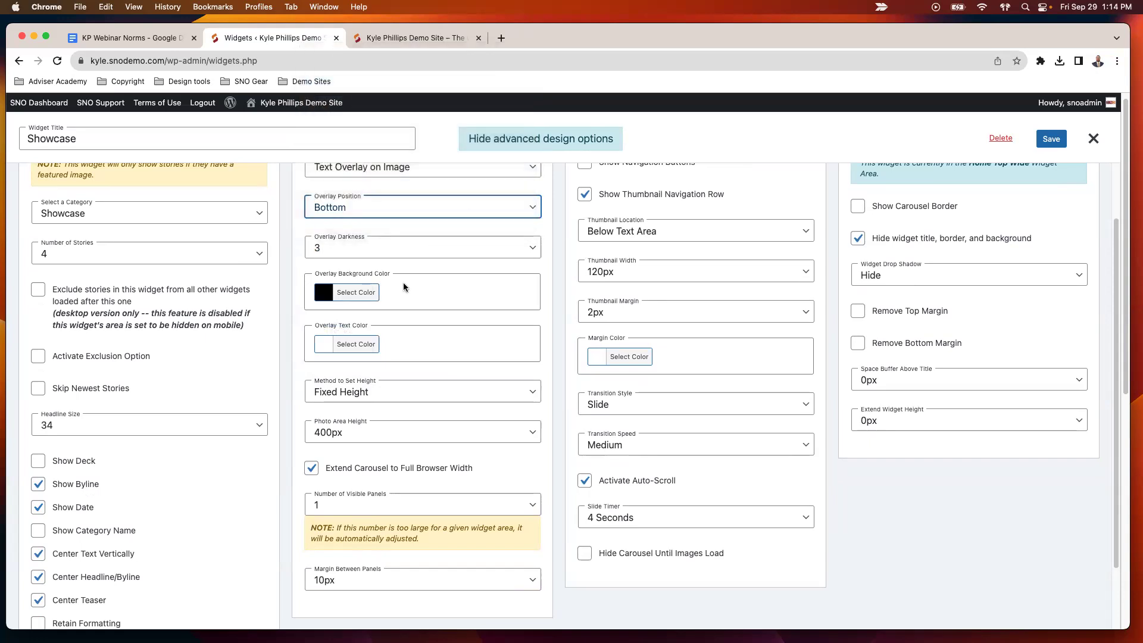
Show 3 visible panels and 6 stories in the carousel, then save the settings
scroll(328, 296, "down", 1)
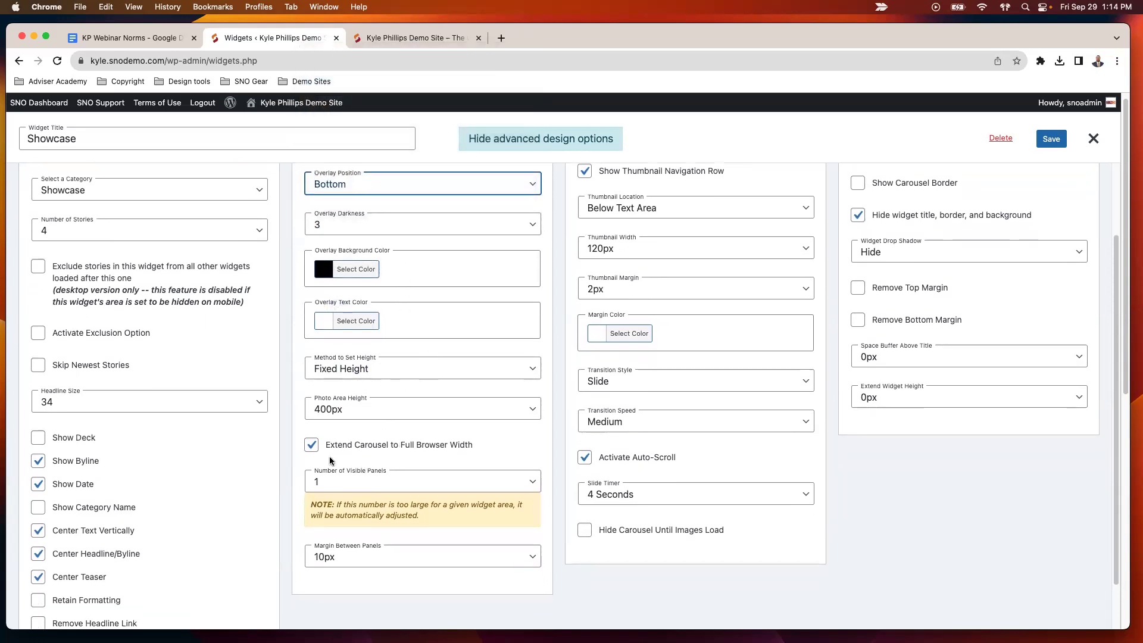
left_click(388, 486)
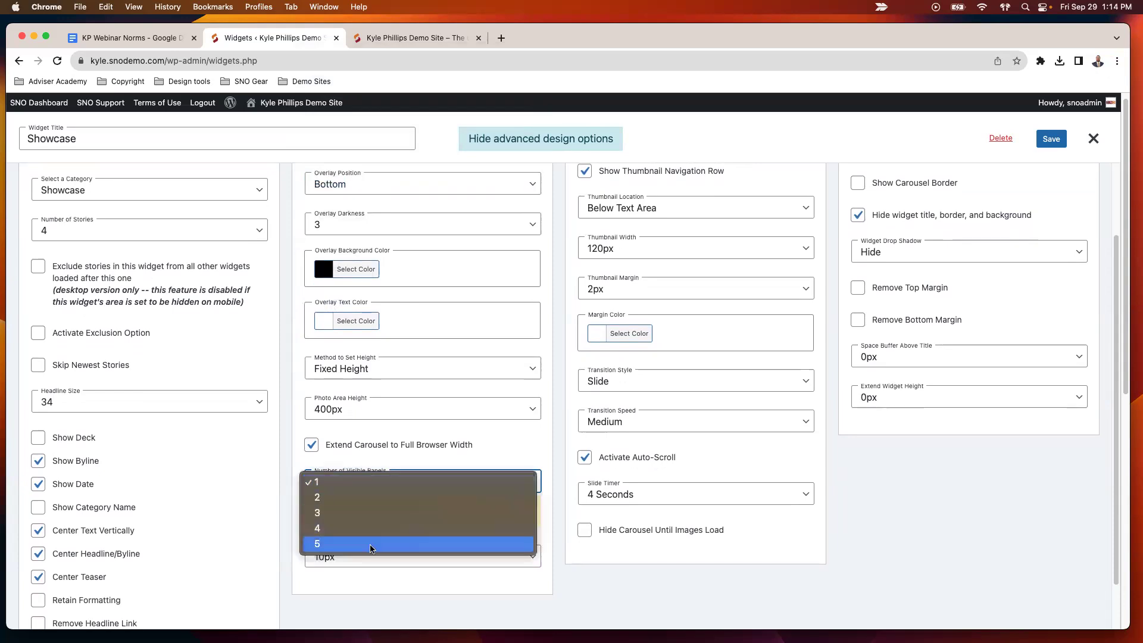
left_click(388, 513)
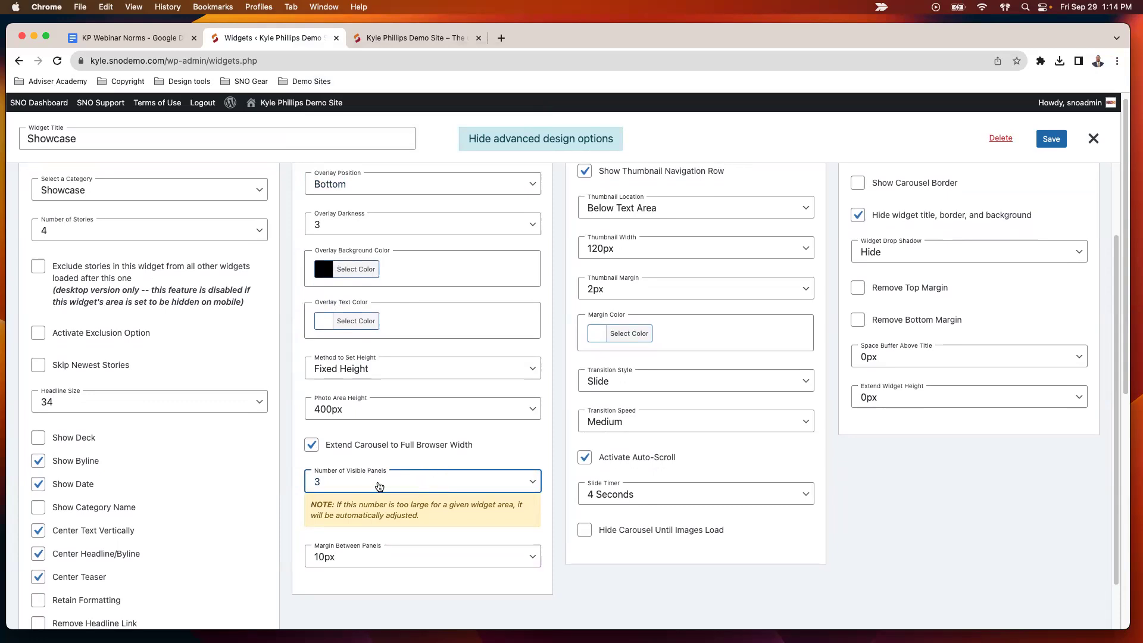
left_click(96, 233)
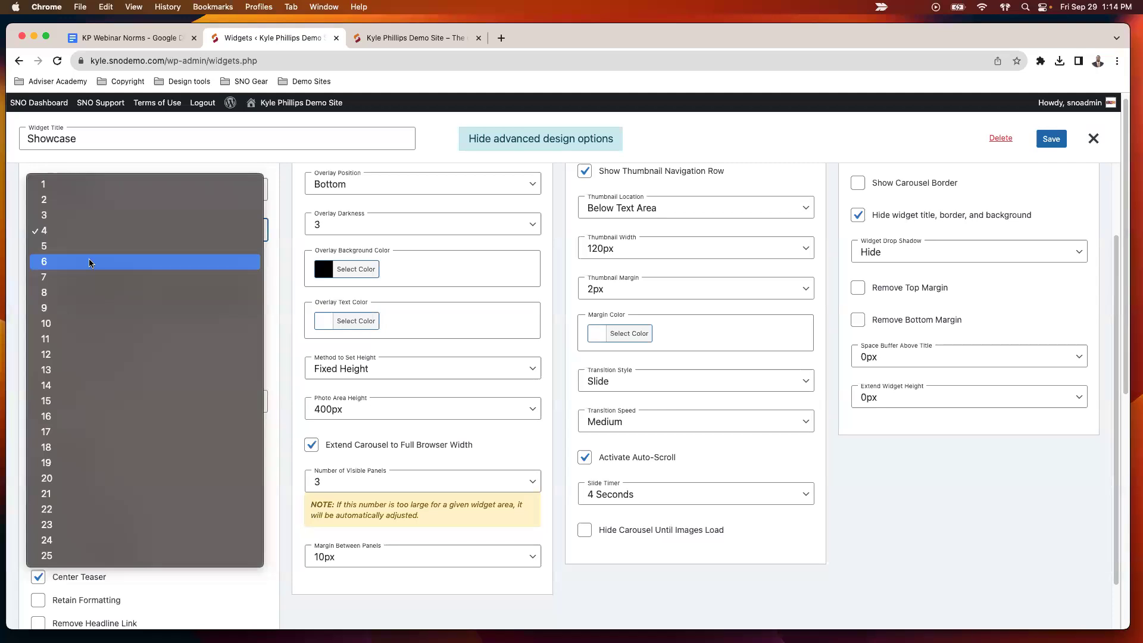
left_click(89, 262)
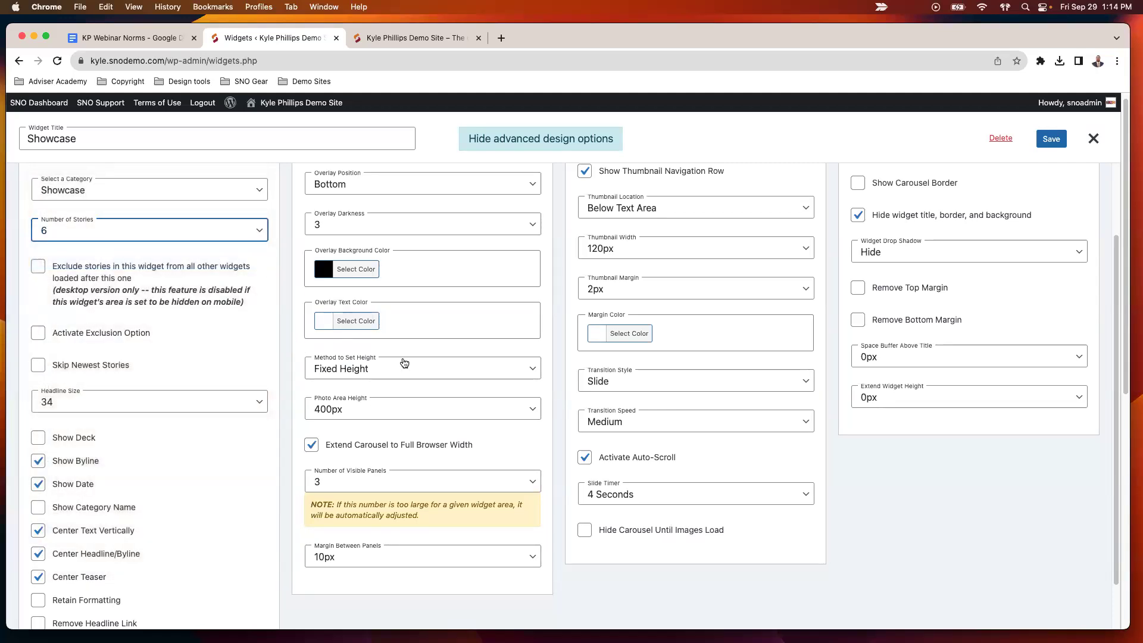
scroll(633, 223, "up", 1)
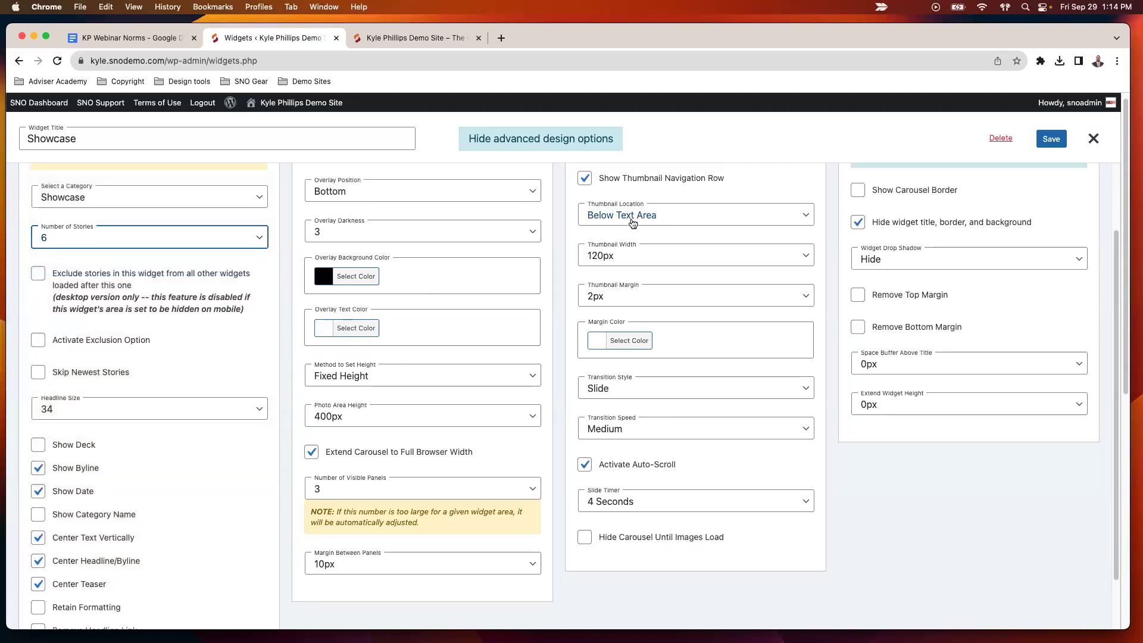
scroll(633, 223, "up", 2)
left_click(1051, 139)
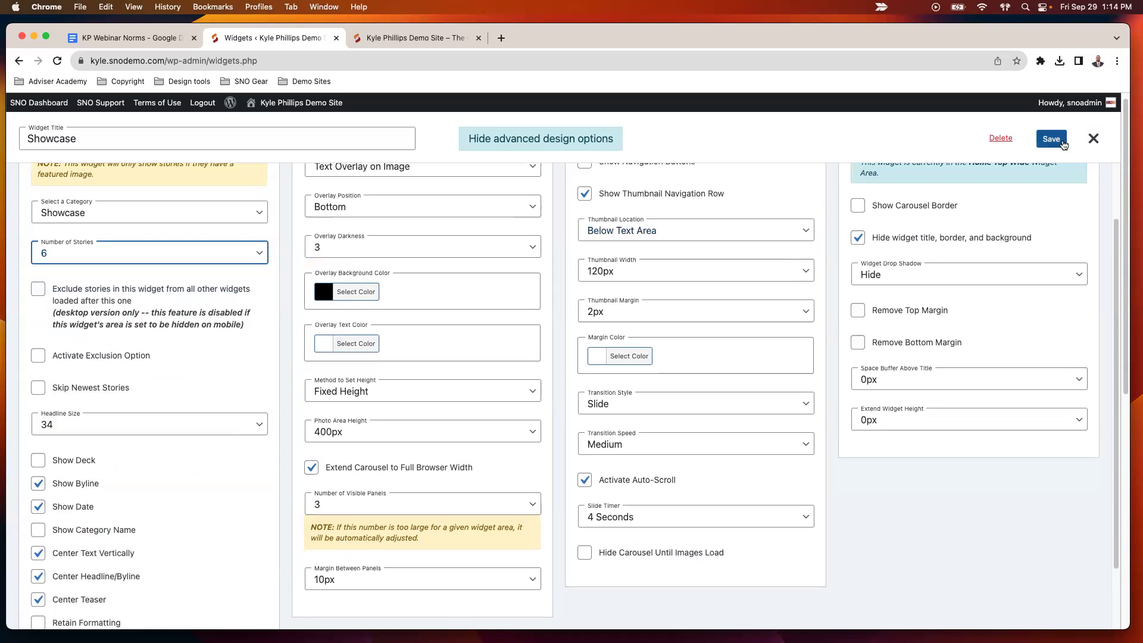
Reload the Demo Site homepage to preview the three-panel overlay carousel, then return to Widgets
left_click(433, 40)
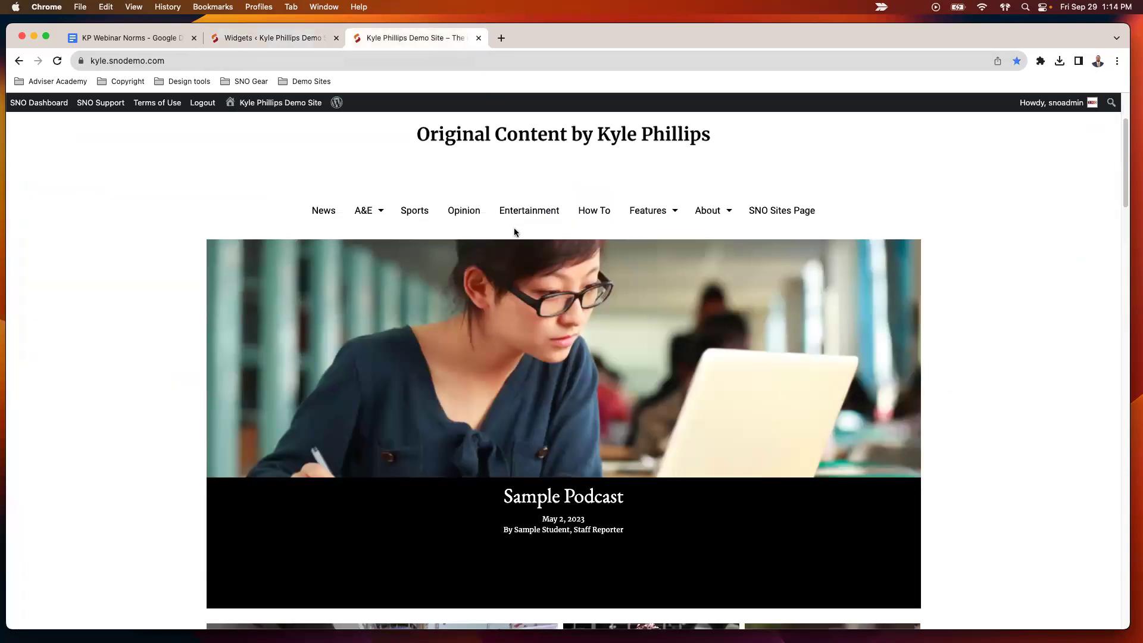
key("super+r")
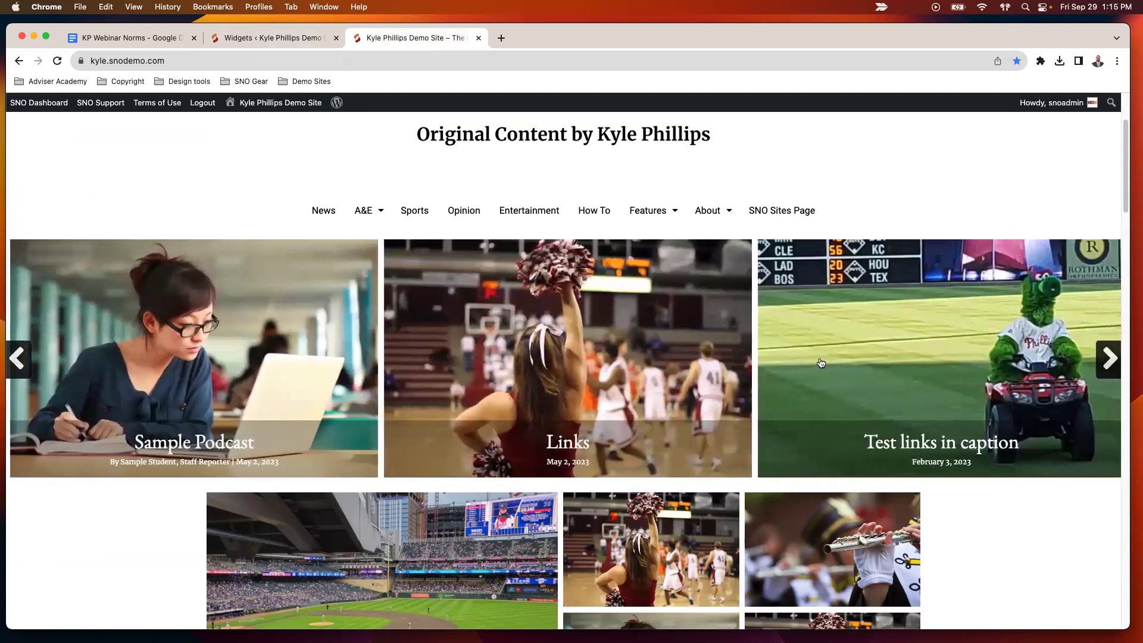
left_click(273, 42)
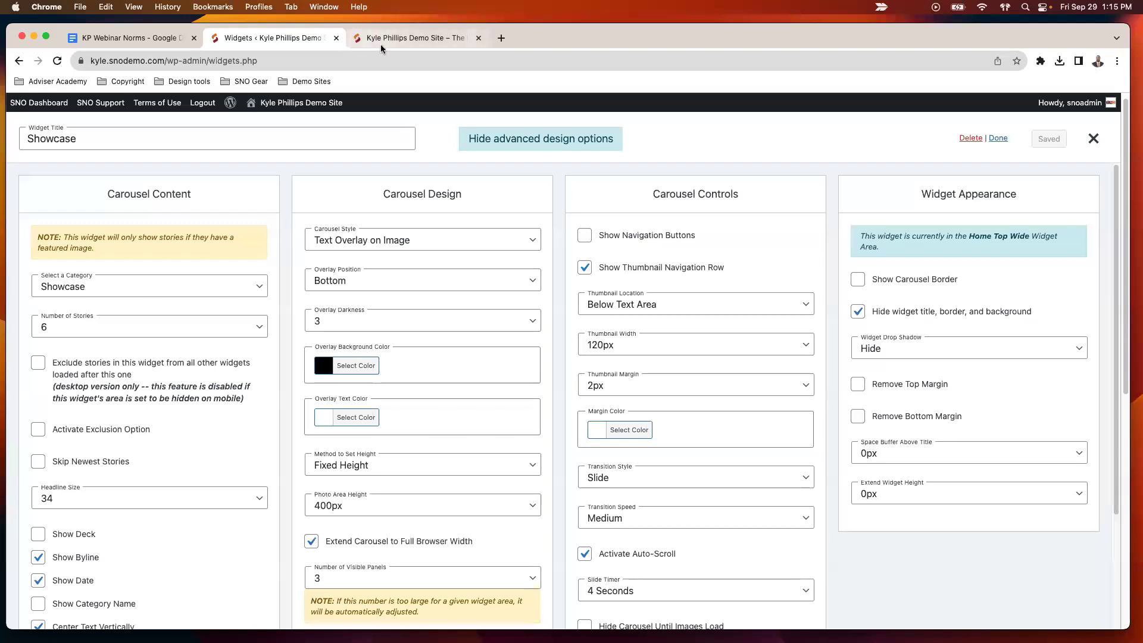
Set Thumbnail Location to Above Carousel, save, and reload the homepage to check it
left_click(410, 37)
left_click(309, 39)
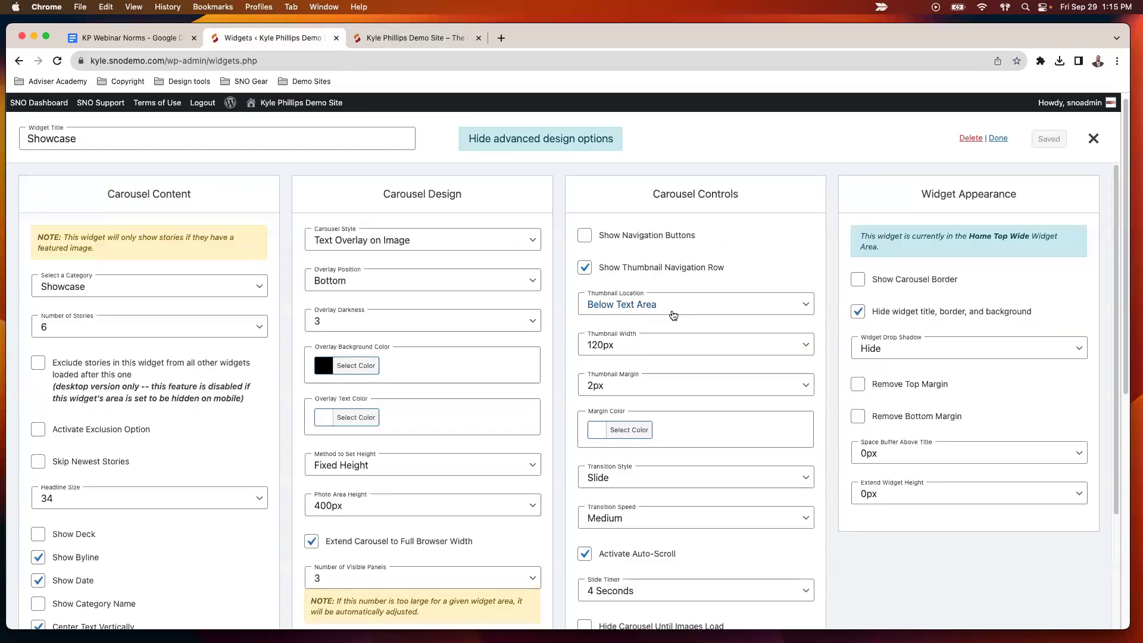
scroll(649, 290, "down", 1)
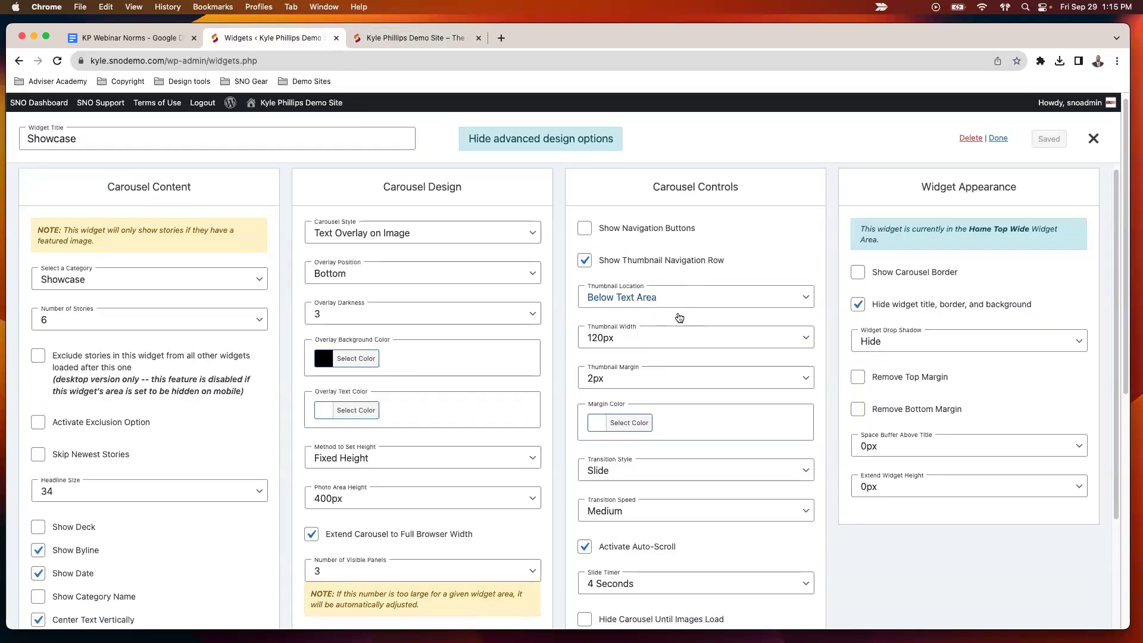
left_click(658, 298)
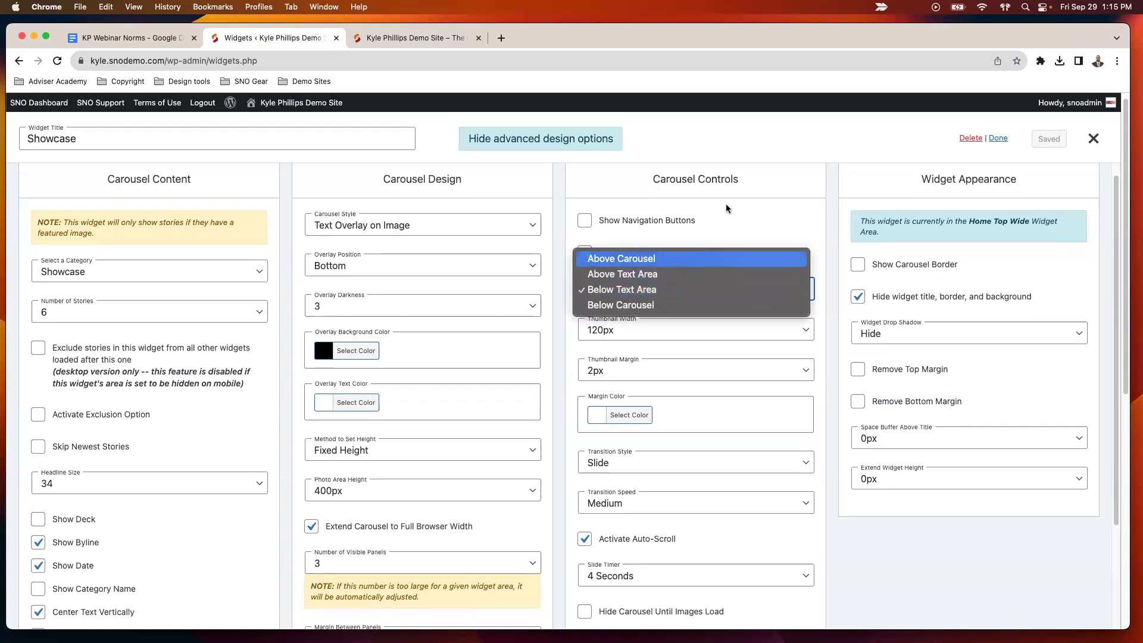
key("Return")
left_click(1048, 139)
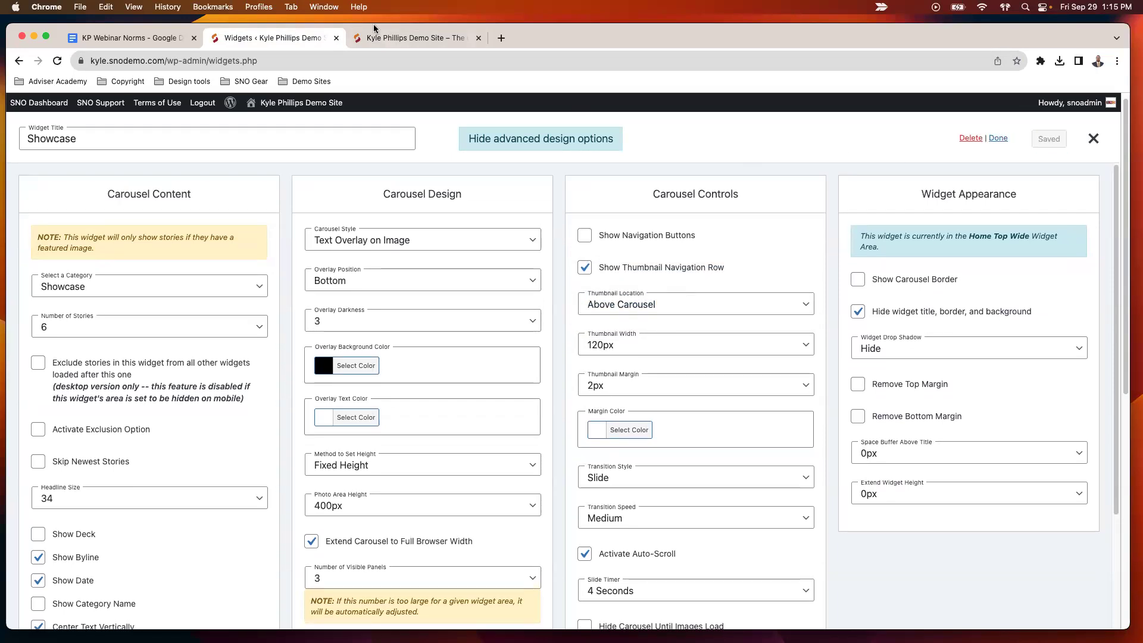
left_click(377, 37)
key("super+r")
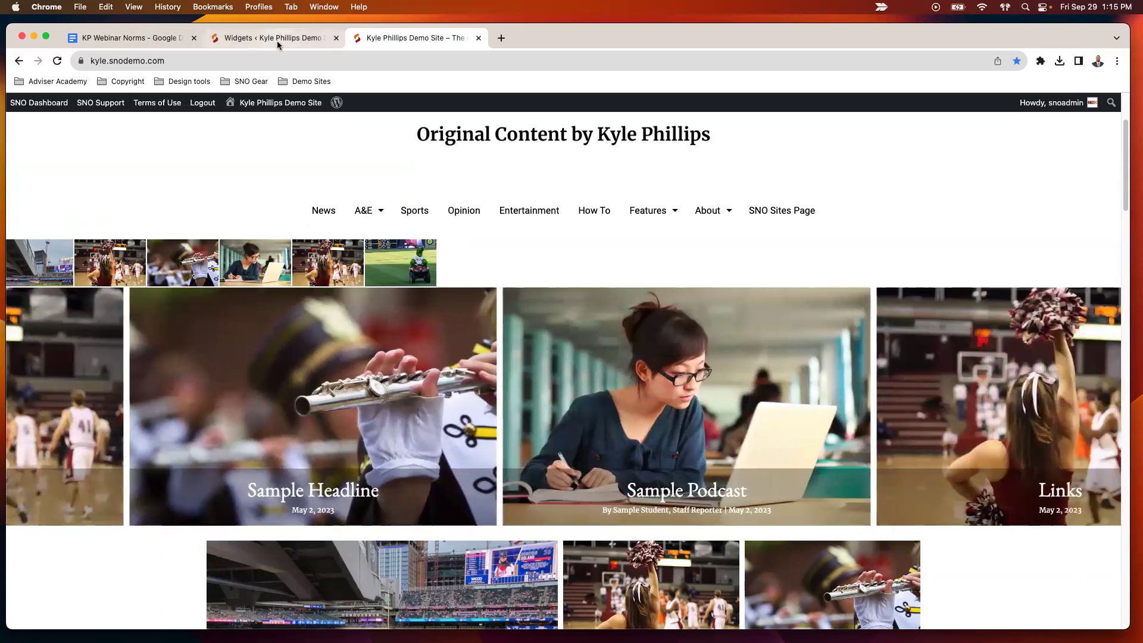
Darken the overlay to 7, turn off thumbnail navigation, save, and reload the homepage
left_click(277, 39)
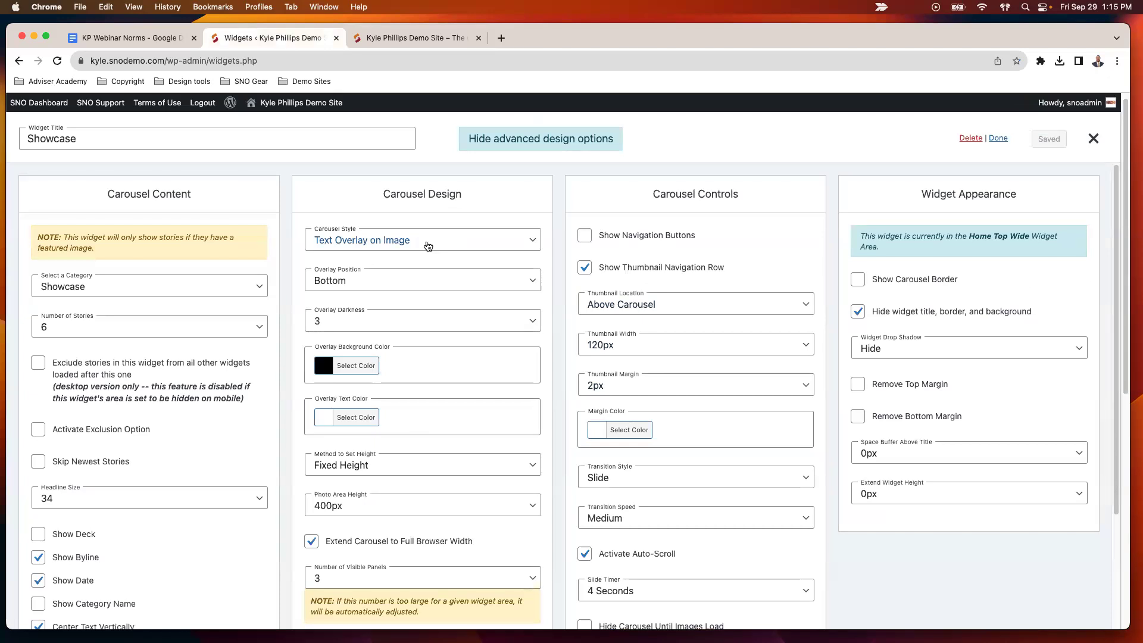
left_click(337, 315)
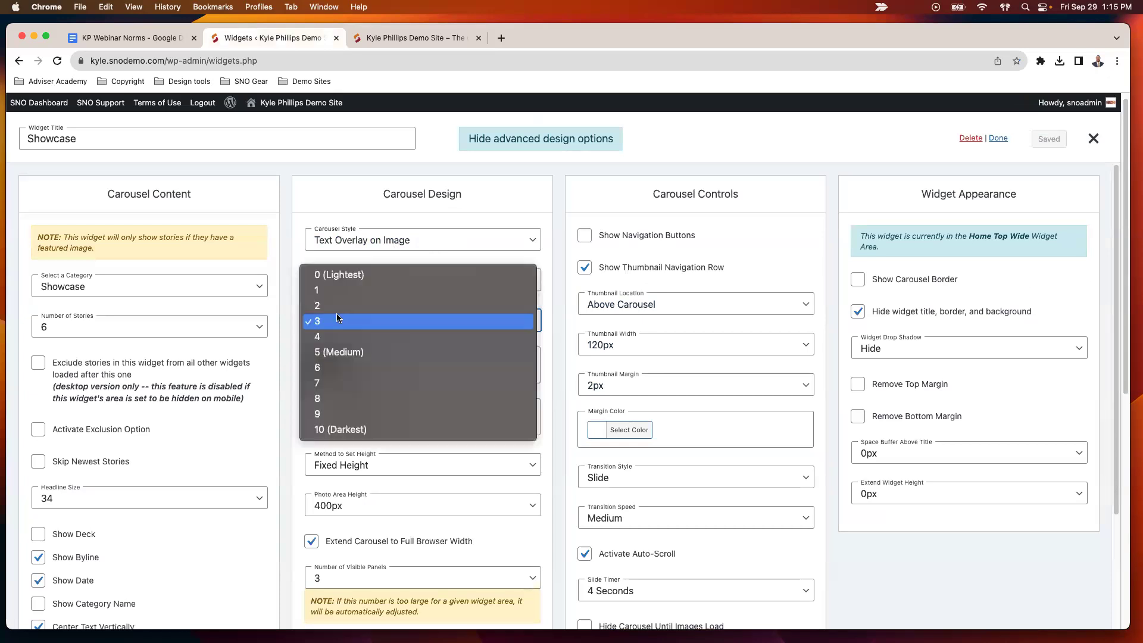
left_click(337, 383)
left_click(584, 267)
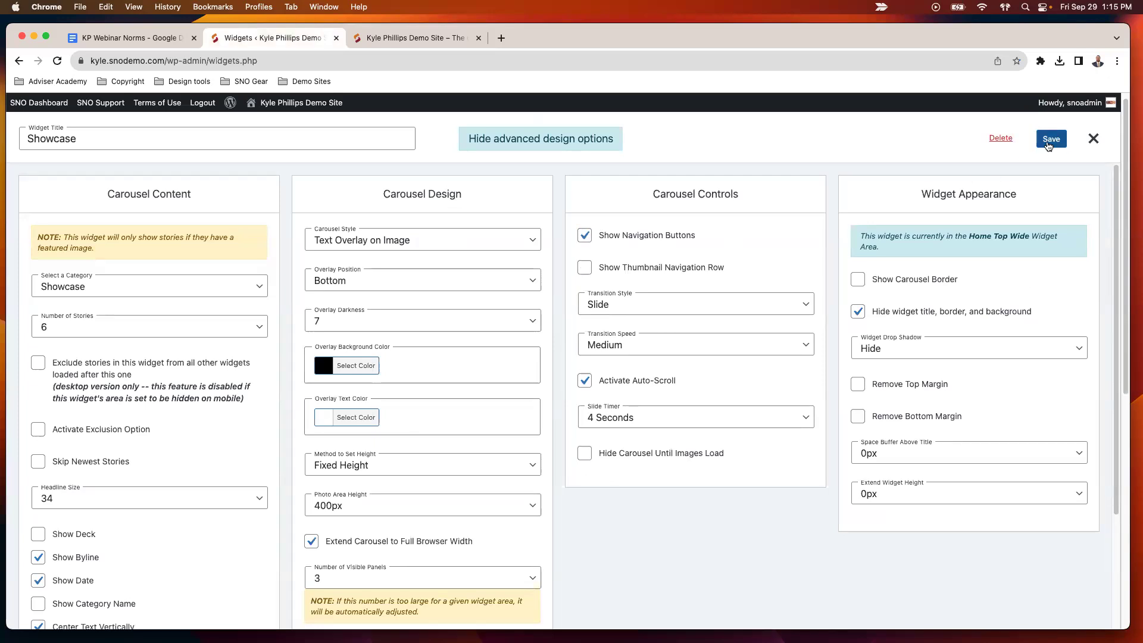
left_click(1050, 140)
key("ctrl+Tab")
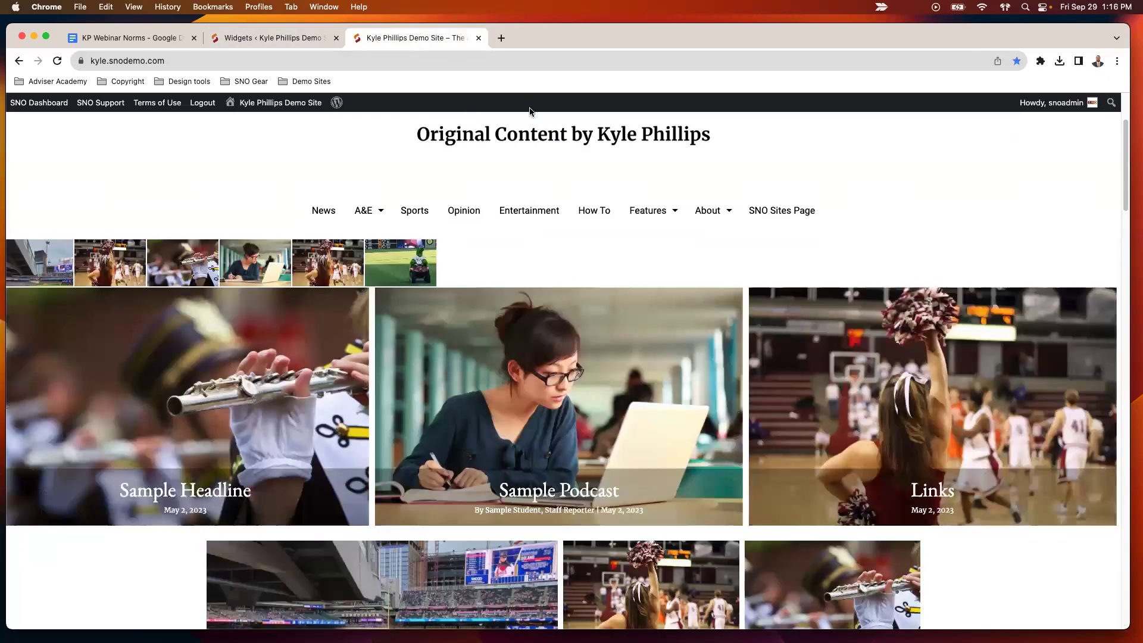
left_click(533, 157)
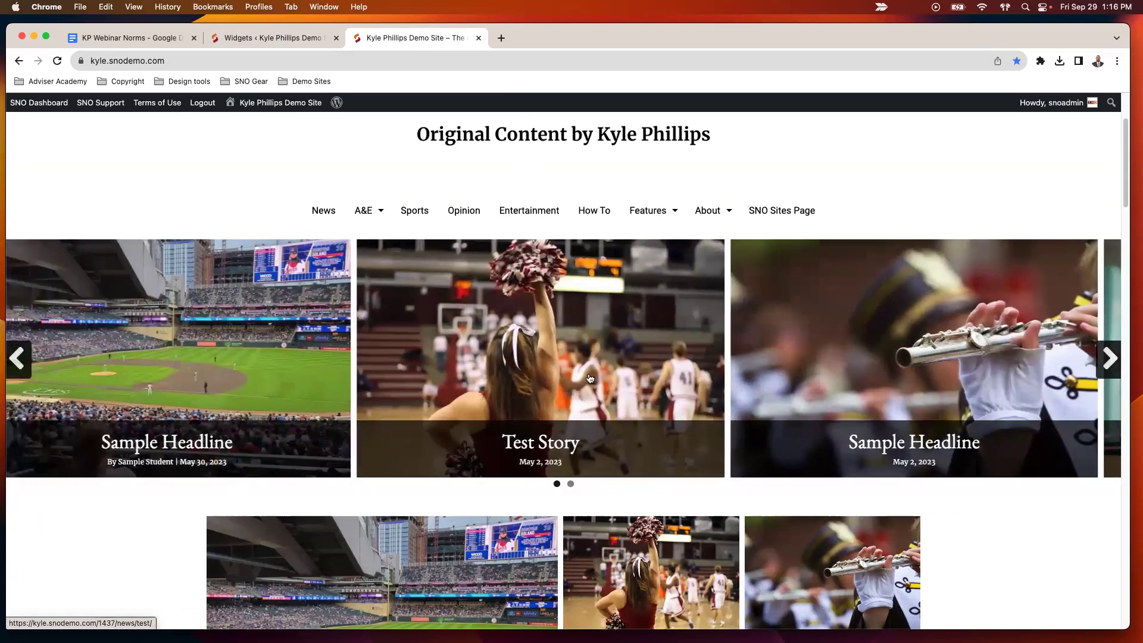
Advance the homepage carousel to its second page of stories (Sample Podcast, Links)
left_click(293, 39)
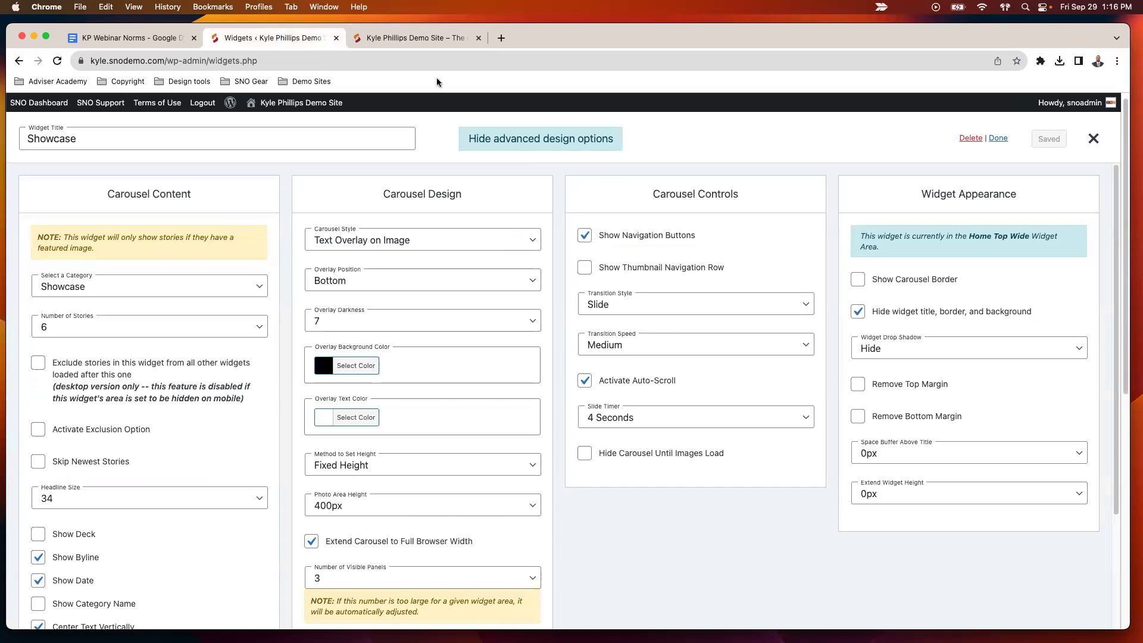
left_click(435, 39)
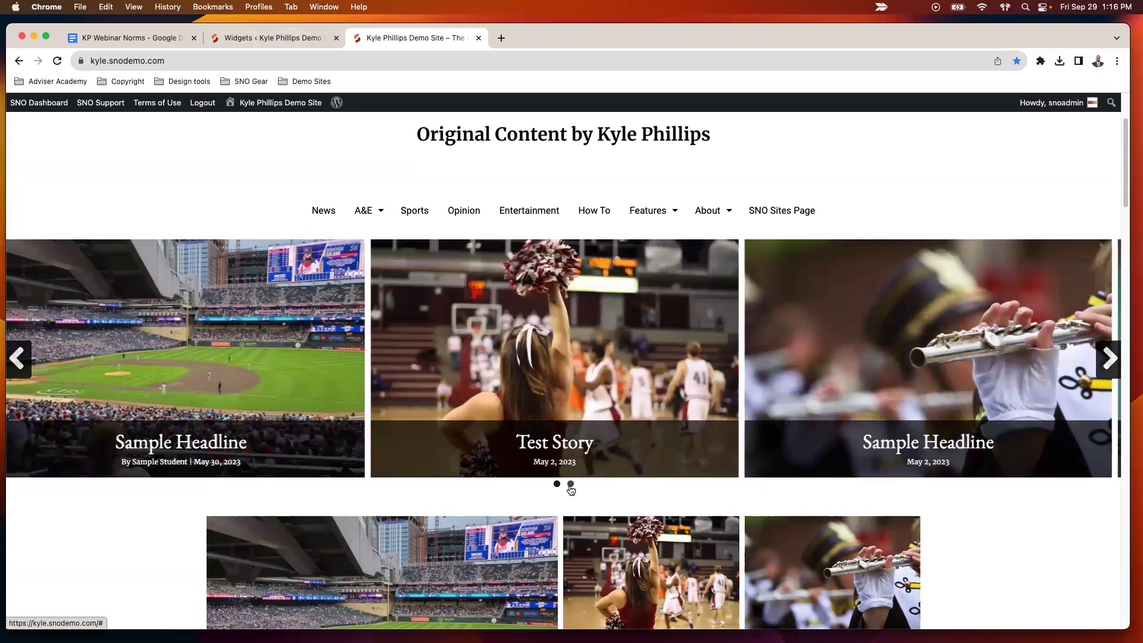
left_click(570, 484)
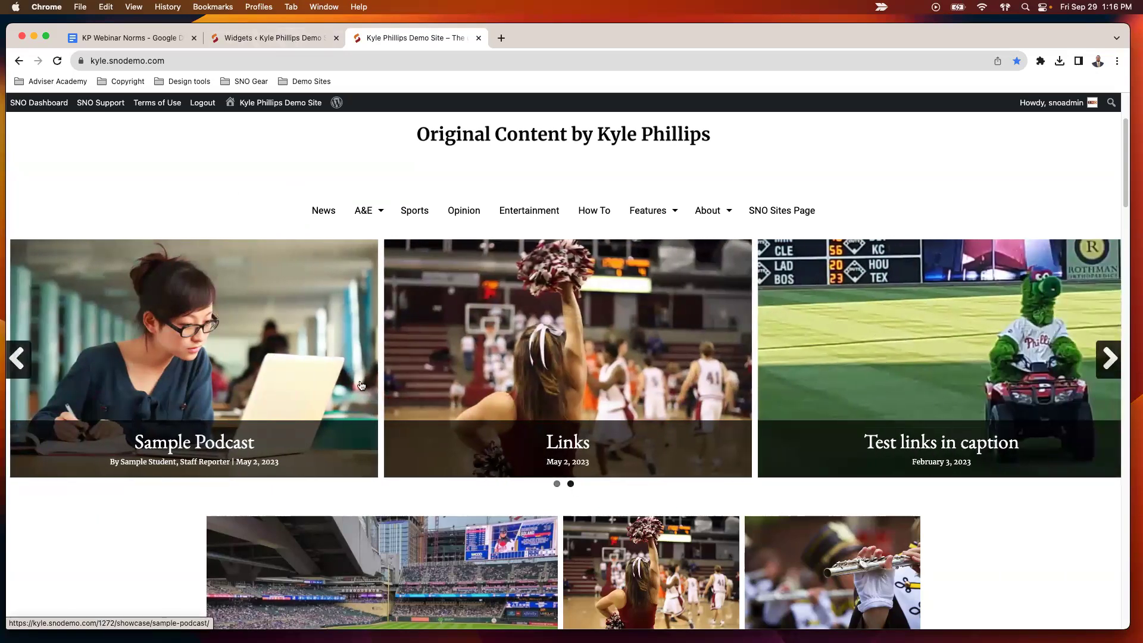
Drag a new SNO Story Carousel into Home Top Wide and close its settings
left_click(250, 39)
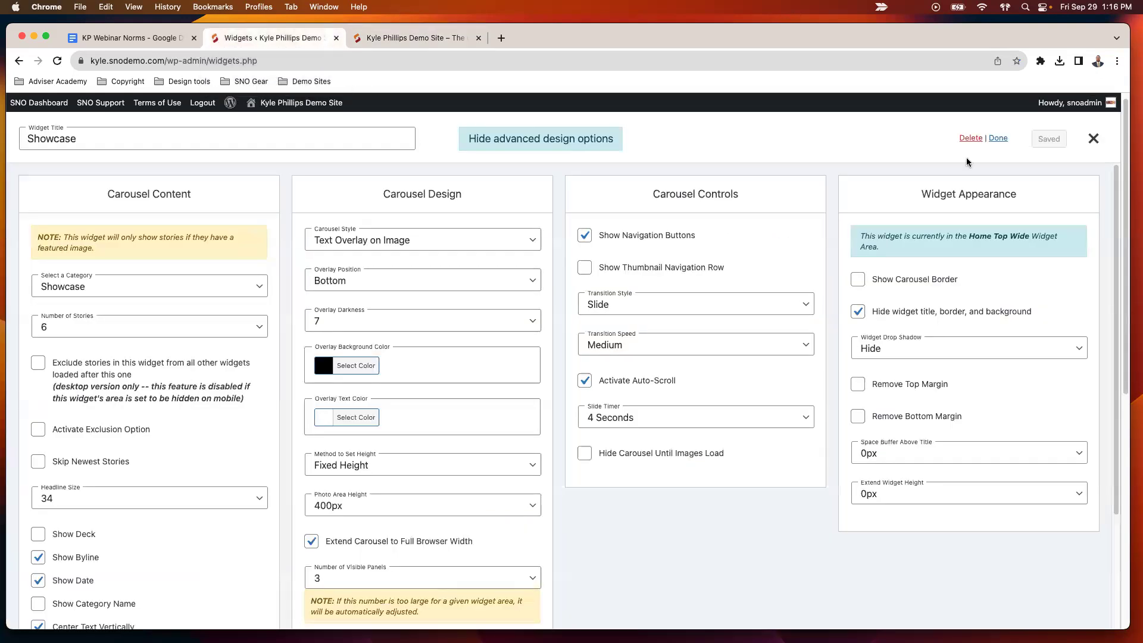
left_click(1094, 138)
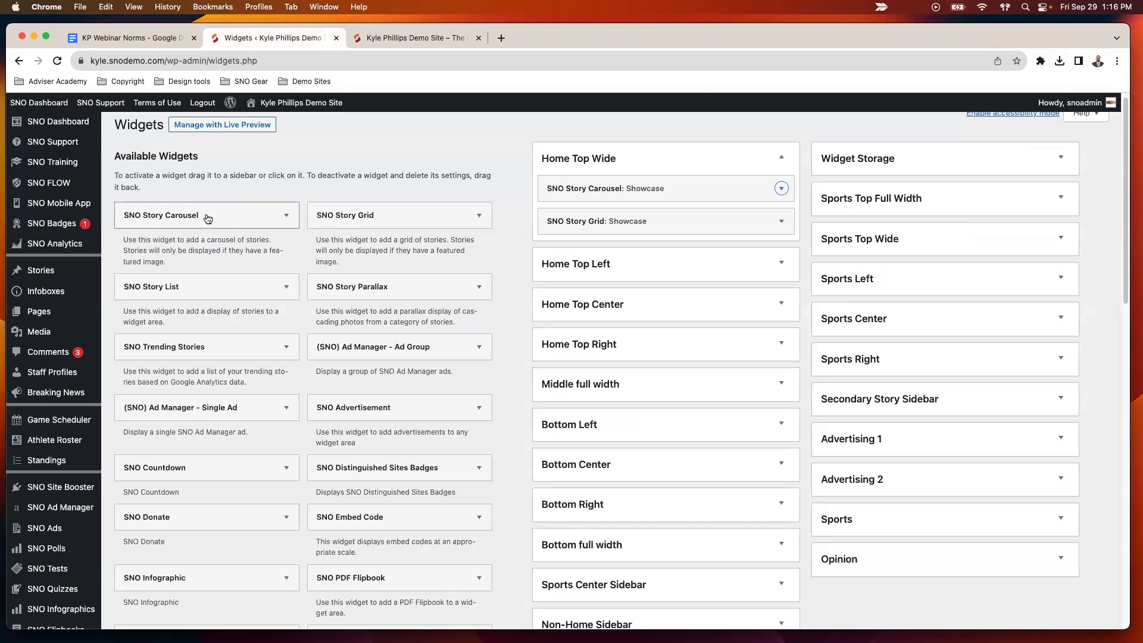
left_click_drag(192, 218, 619, 216)
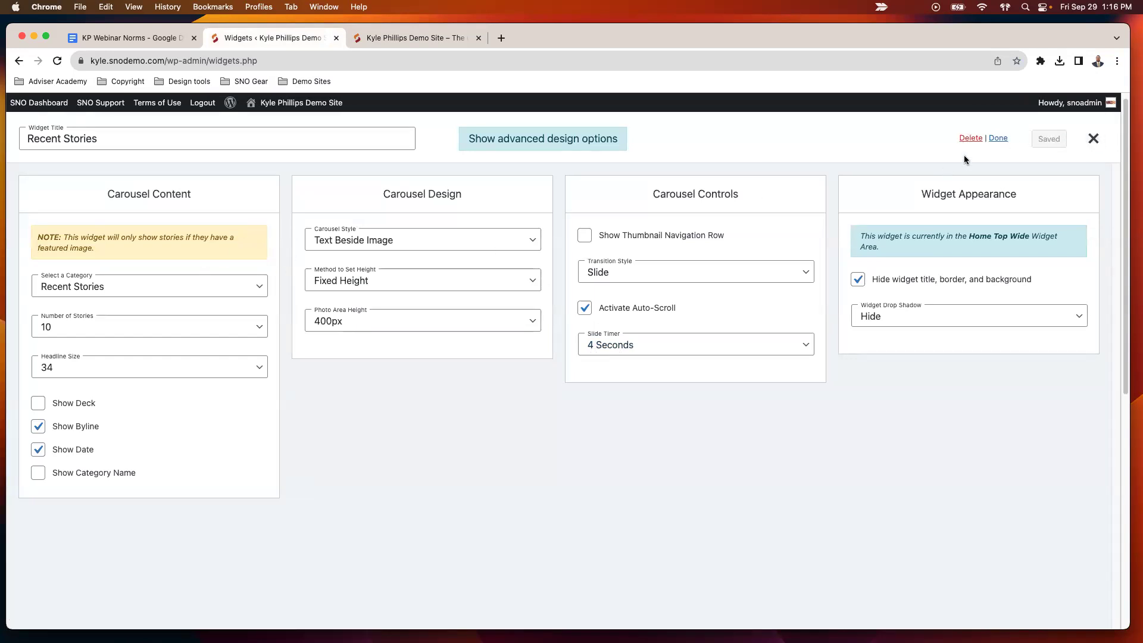
left_click(1094, 140)
Reload the homepage and scroll down to review the added carousel
left_click(452, 41)
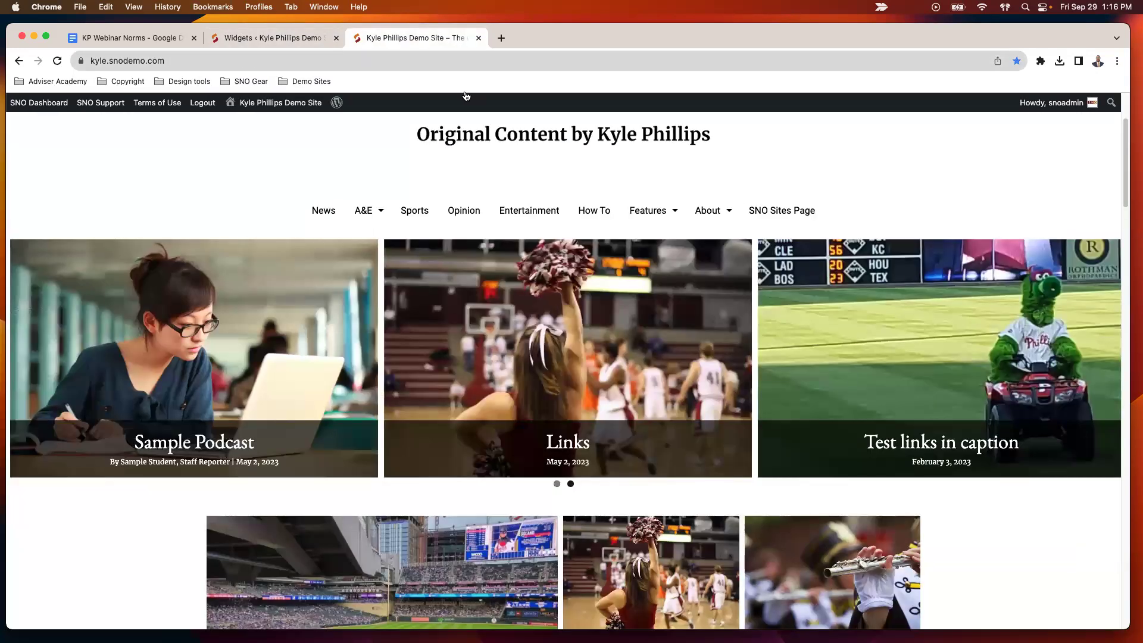
left_click(722, 260)
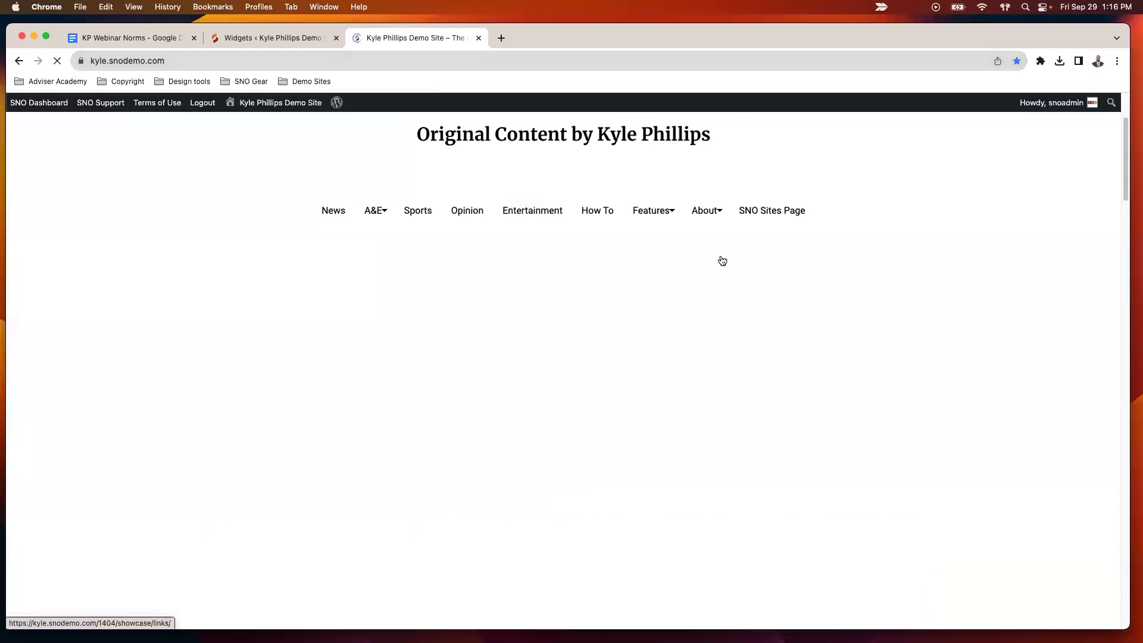
scroll(880, 228, "down", 1)
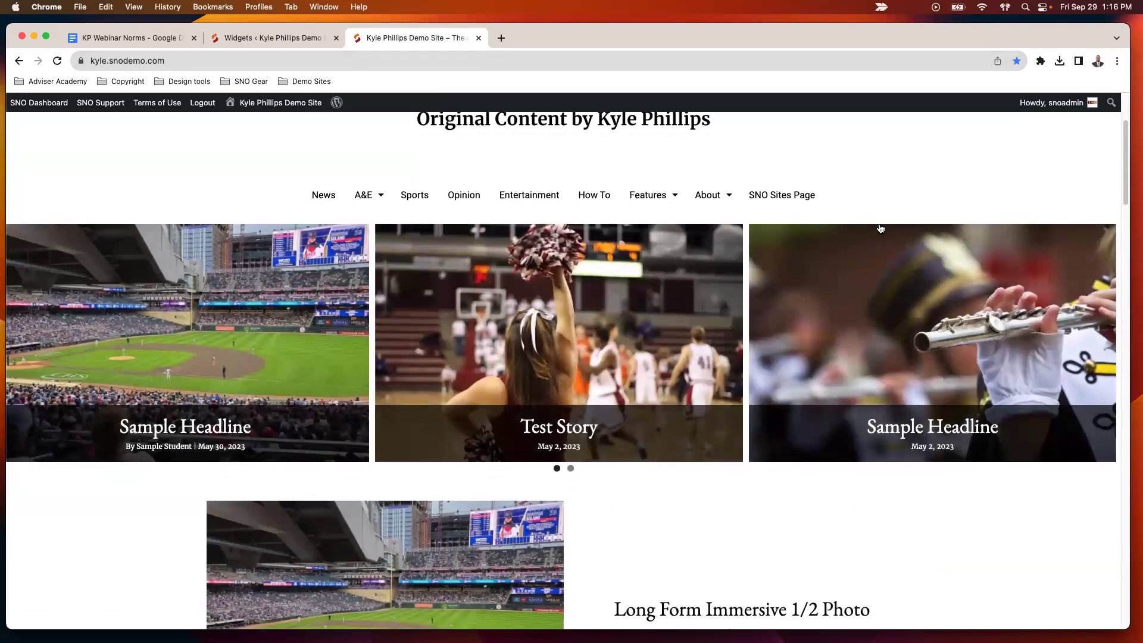
scroll(893, 226, "down", 2)
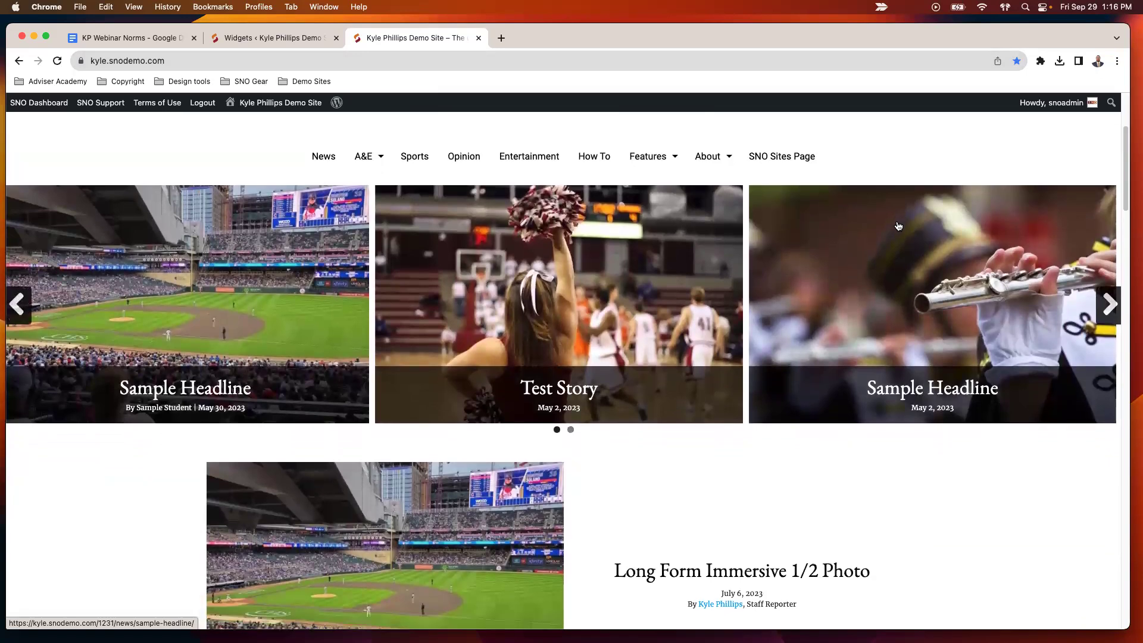
scroll(898, 225, "down", 2)
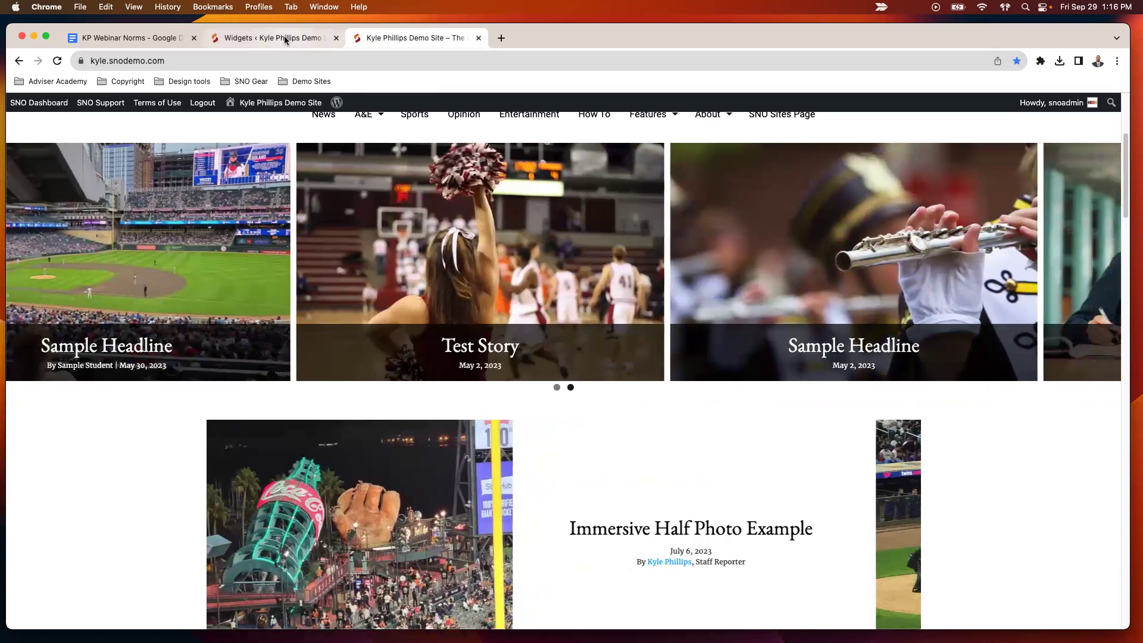
Drag the extra SNO Story Carousel out of Home Top Wide, keeping the Showcase carousel and grid
left_click(286, 40)
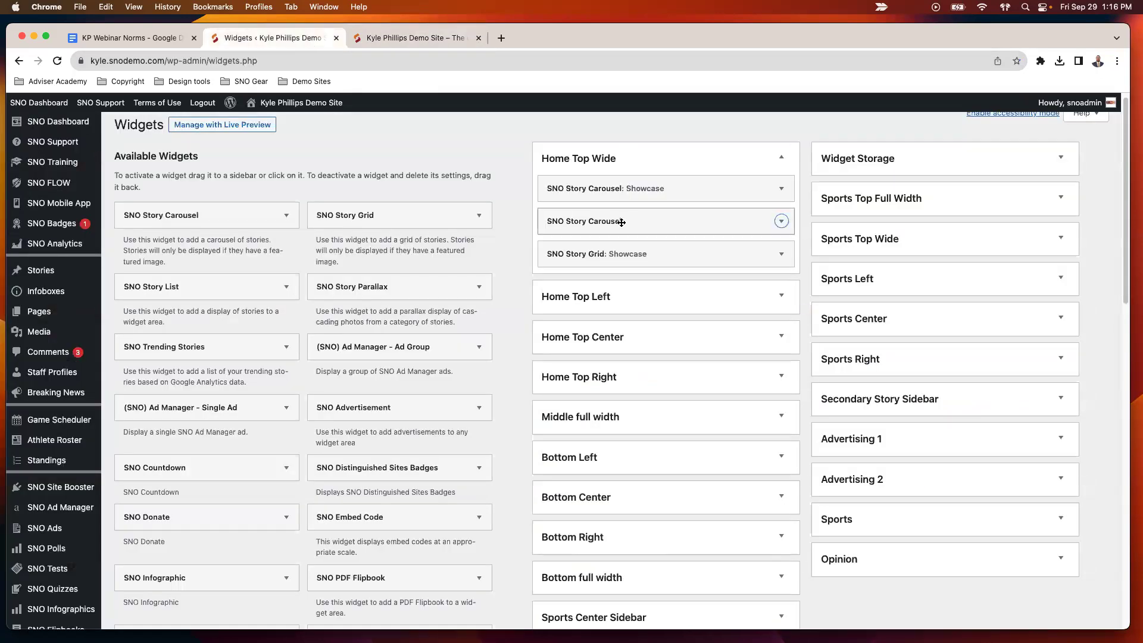
left_click_drag(620, 220, 209, 237)
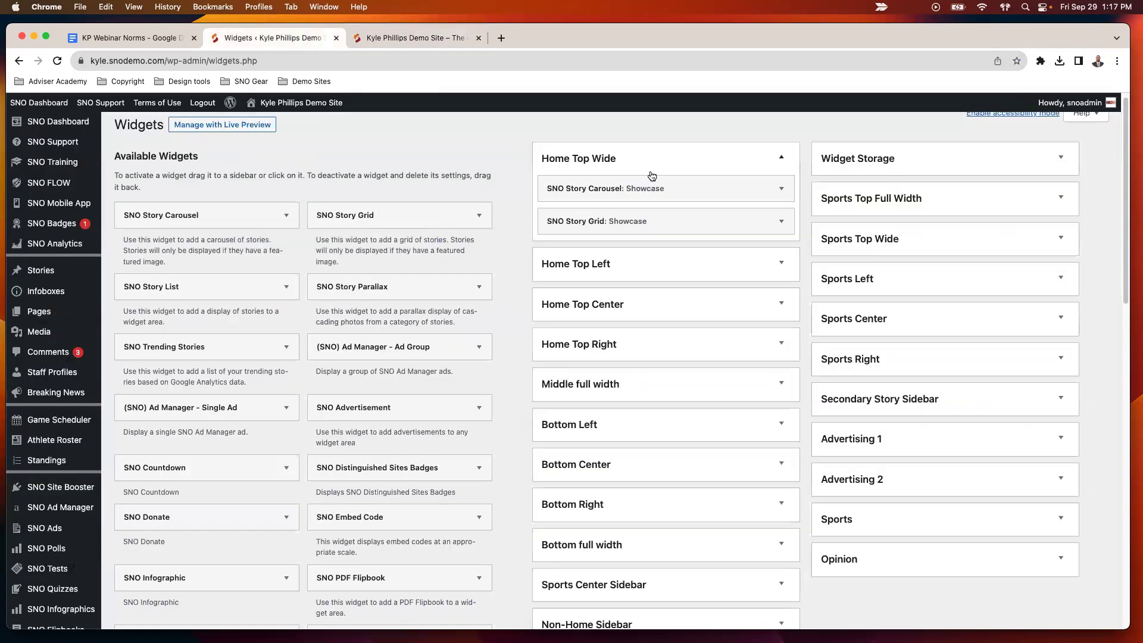
left_click(407, 37)
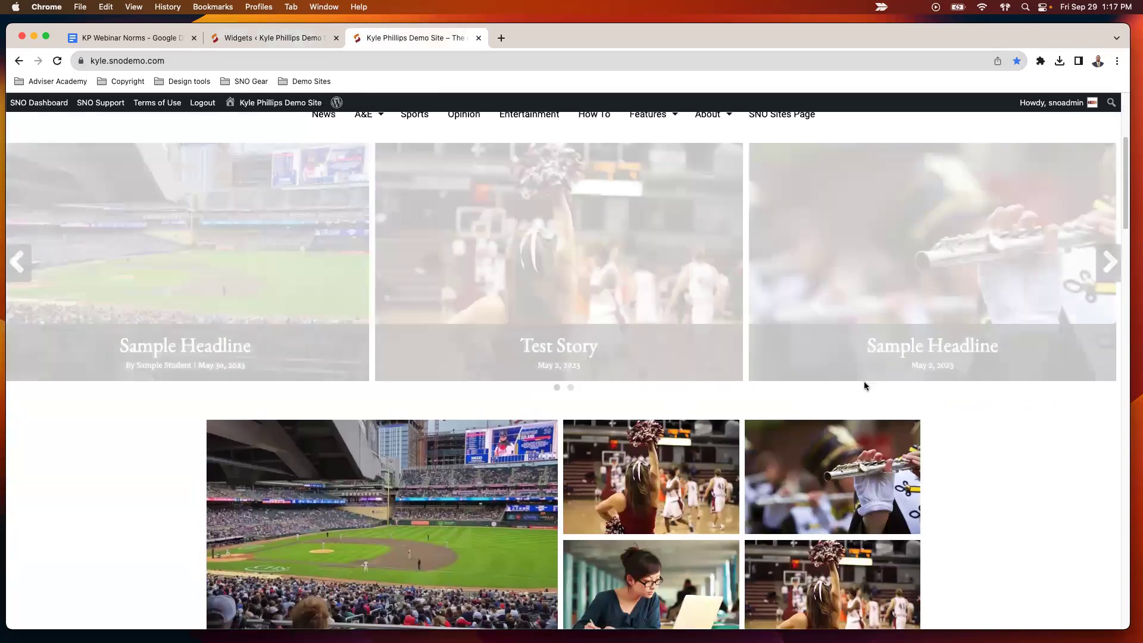
Scroll through the homepage to review the layout, then go back to the Widgets page
scroll(724, 392, "down", 5)
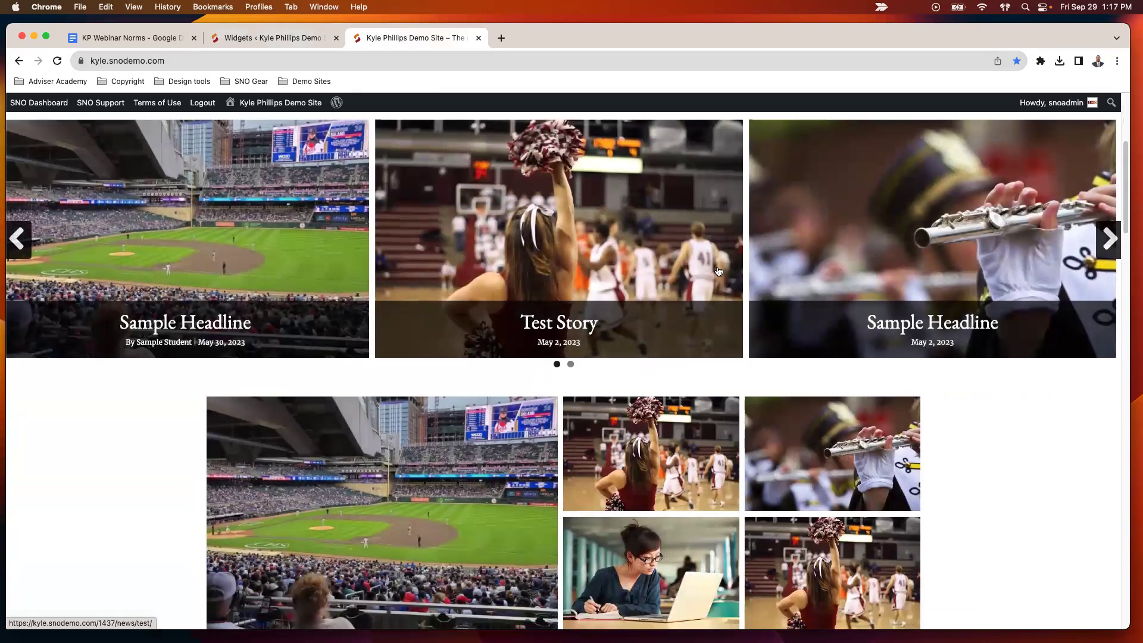
scroll(726, 413, "down", 15)
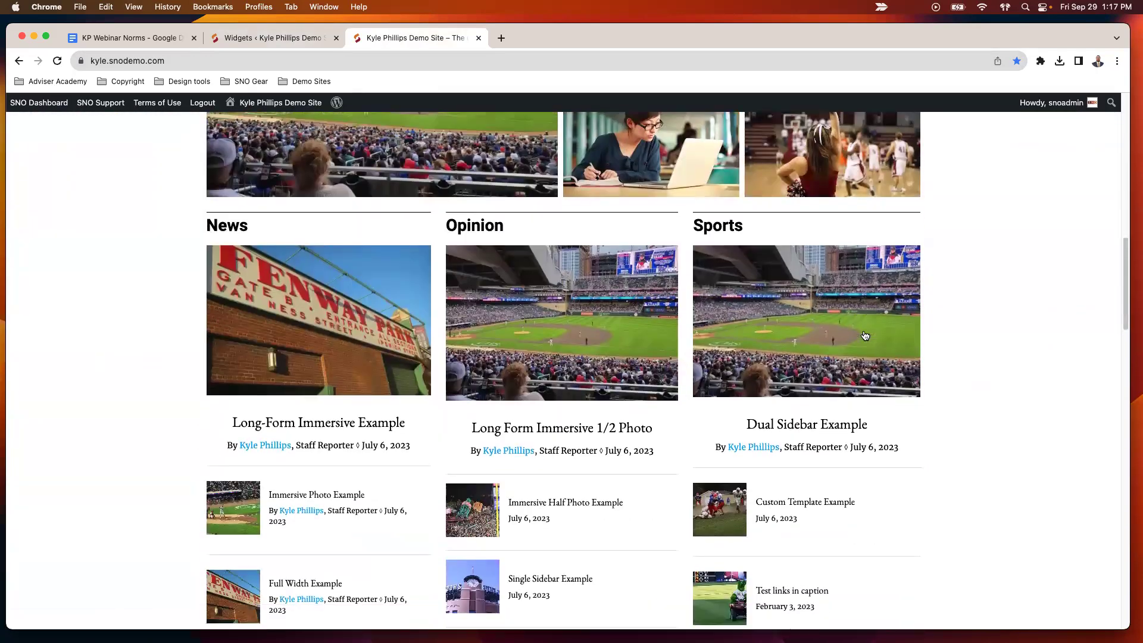
scroll(866, 337, "down", 20)
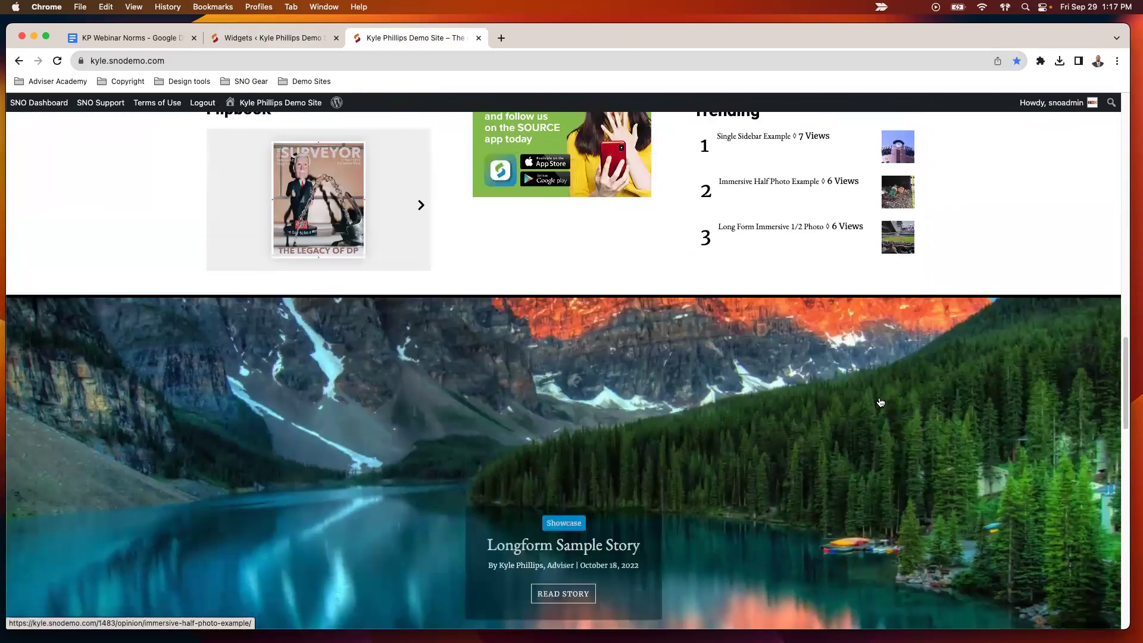
scroll(881, 402, "down", 15)
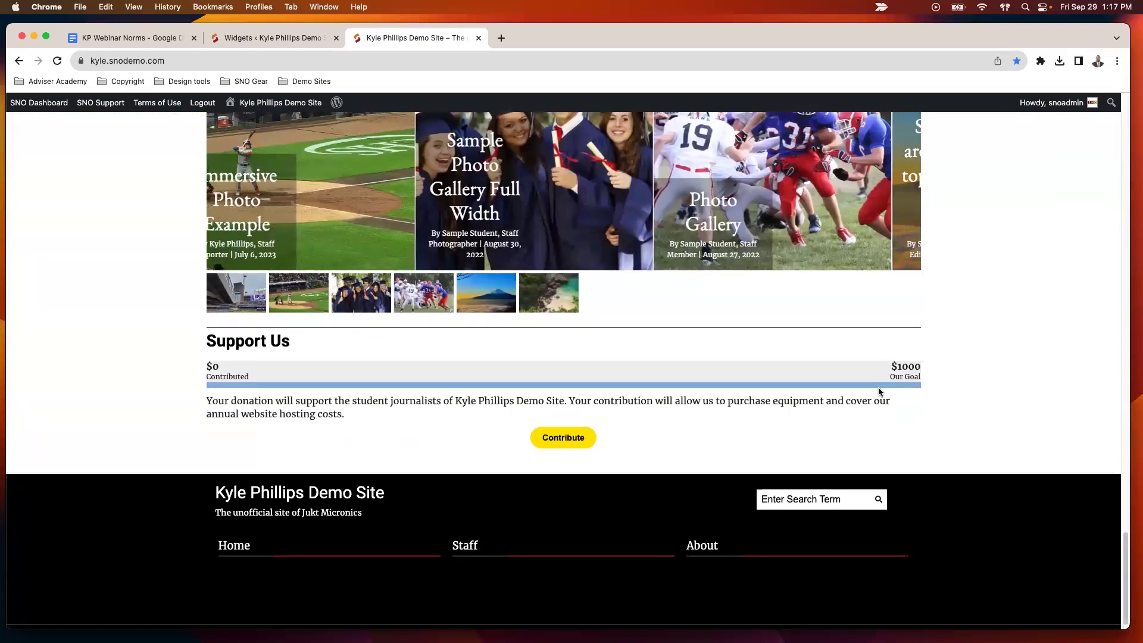
scroll(878, 391, "up", 20)
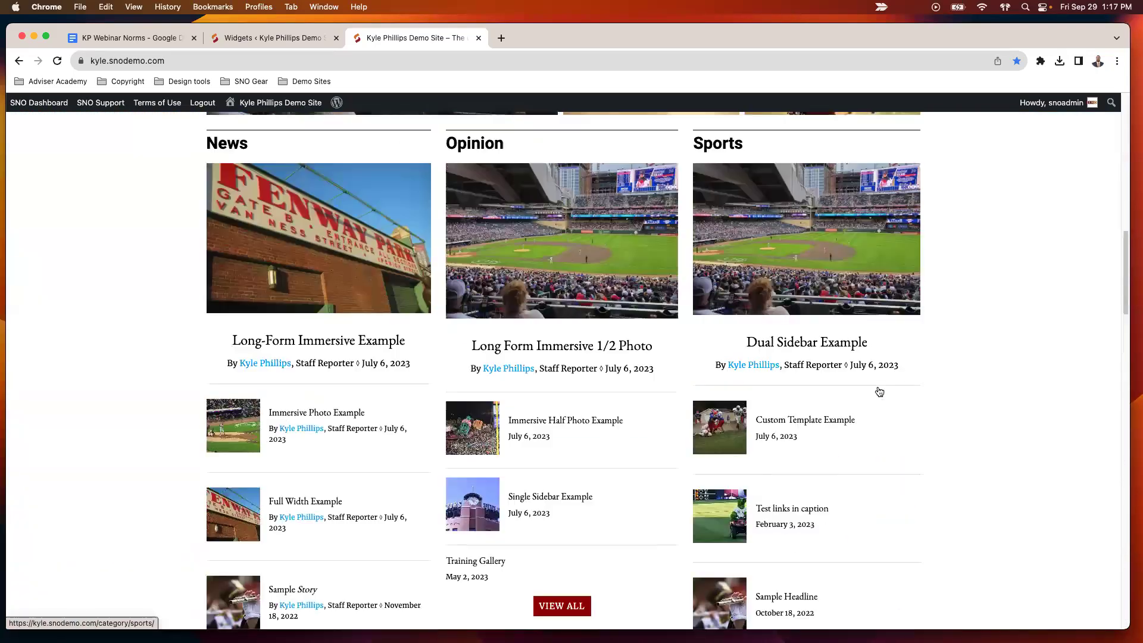
scroll(879, 391, "up", 10)
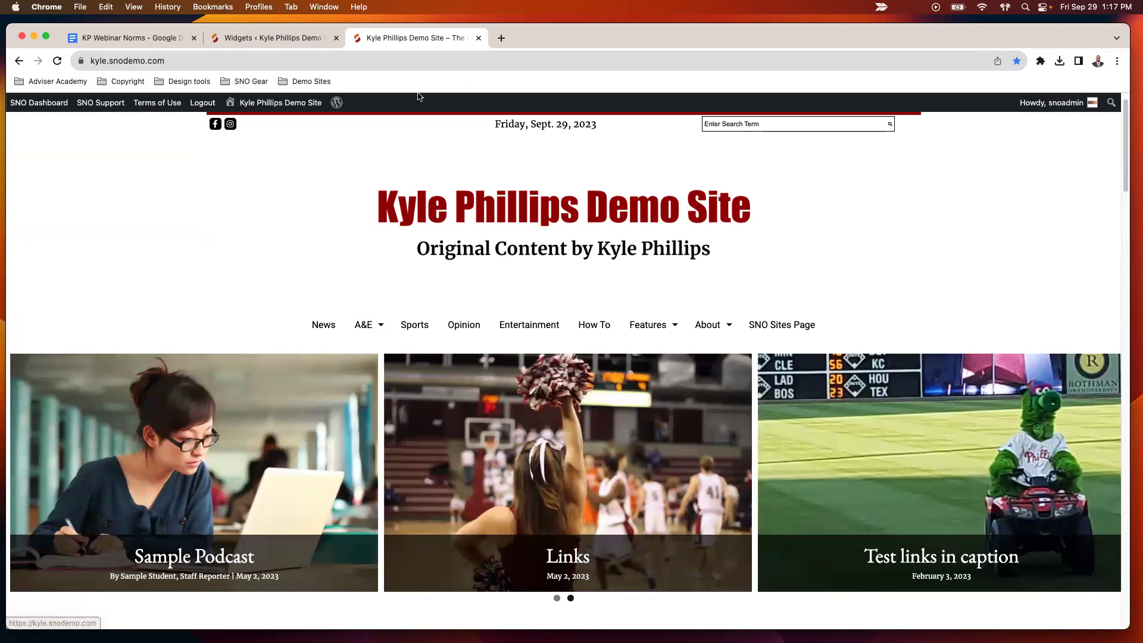
scroll(798, 381, "down", 5)
scroll(887, 373, "down", 15)
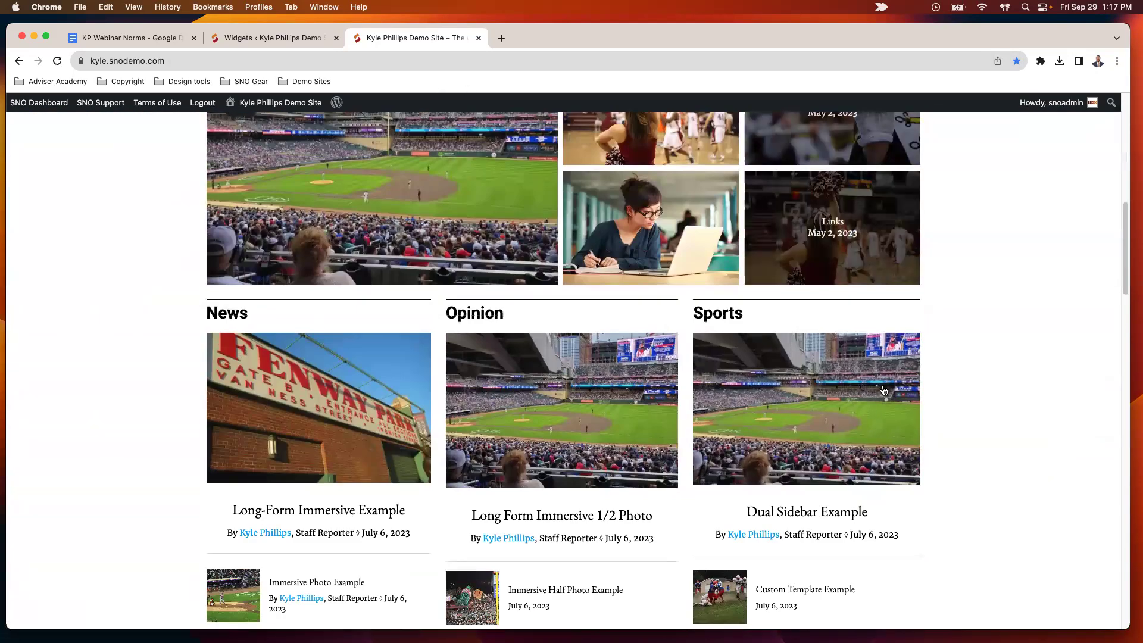
scroll(856, 416, "down", 15)
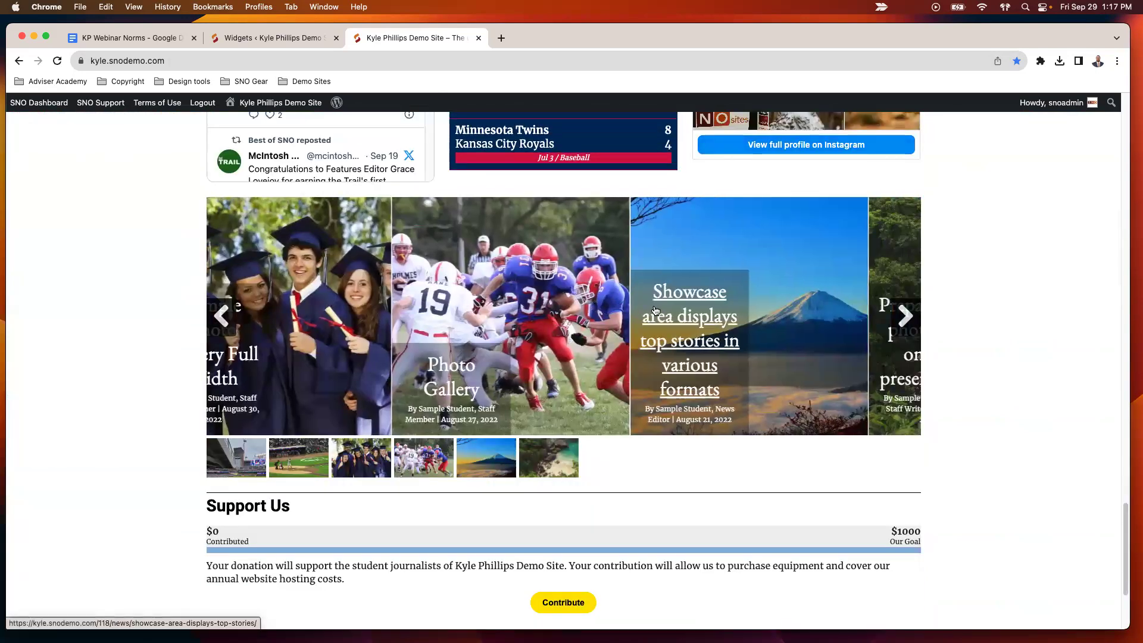
scroll(416, 325, "up", 1)
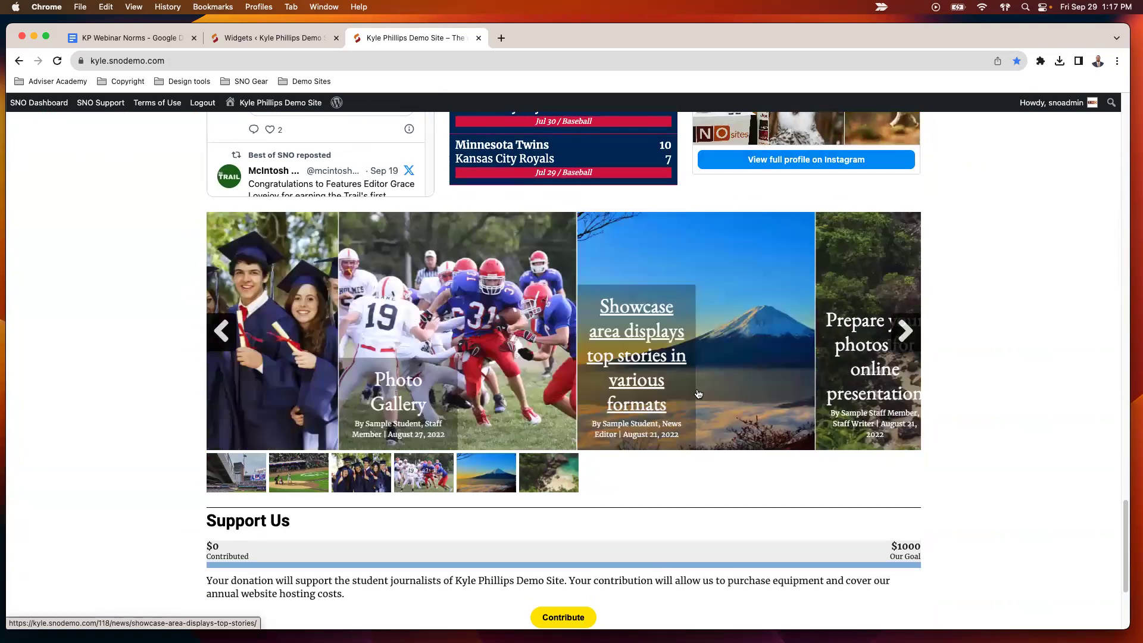
scroll(937, 387, "up", 5)
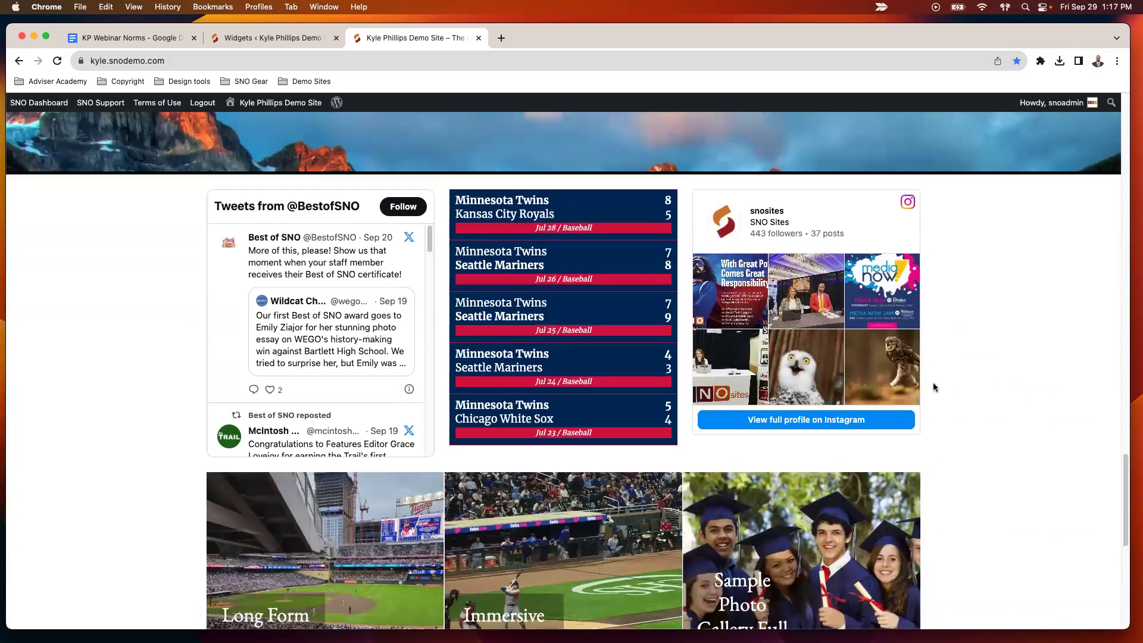
left_click(292, 43)
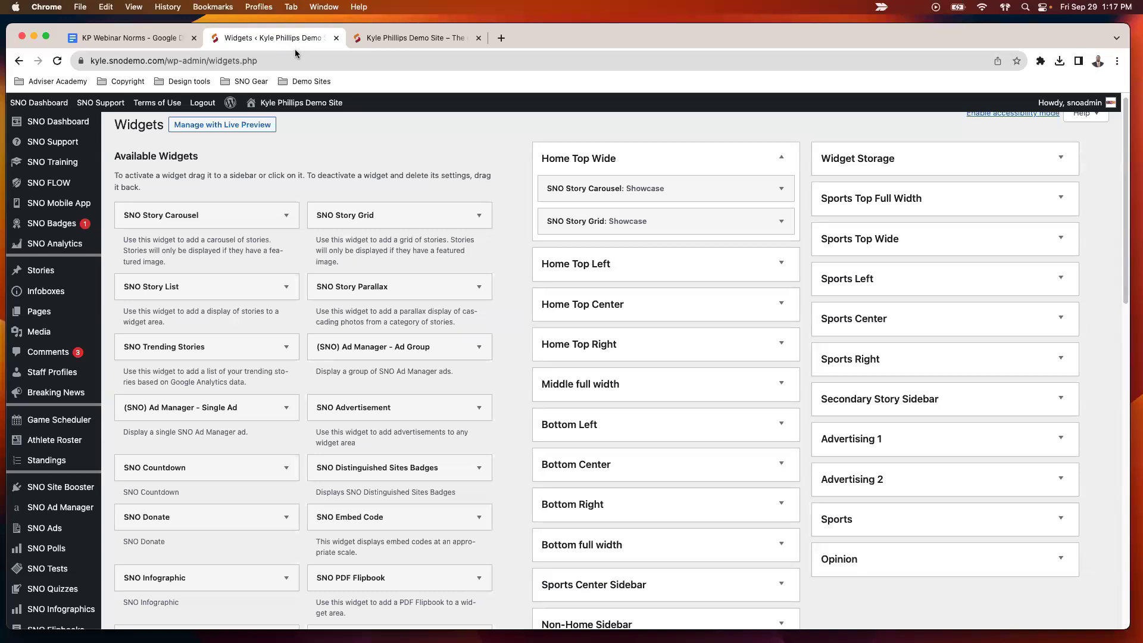